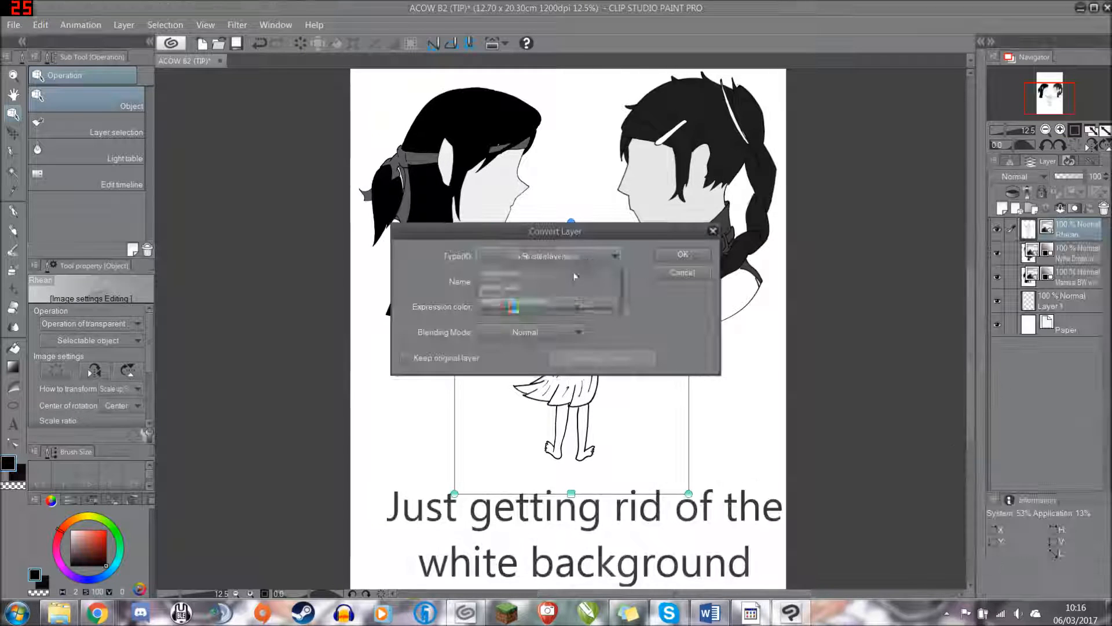
- Convert the Rhean layer to a raster layer and auto-select the white background around the girl
key(Return)
key(w)
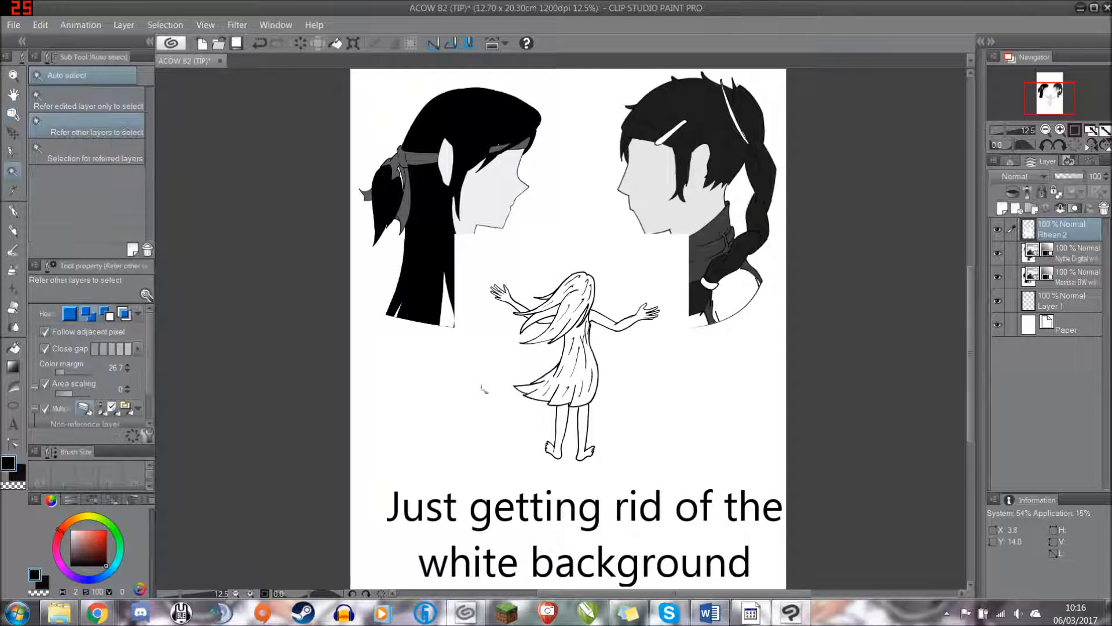
click(504, 412)
key(Delete)
key(ctrl+z)
- Expand the selected area and delete the white background from the girl's layer
click(165, 24)
click(179, 113)
key(Return)
key(Delete)
scroll(616, 370, up, 1)
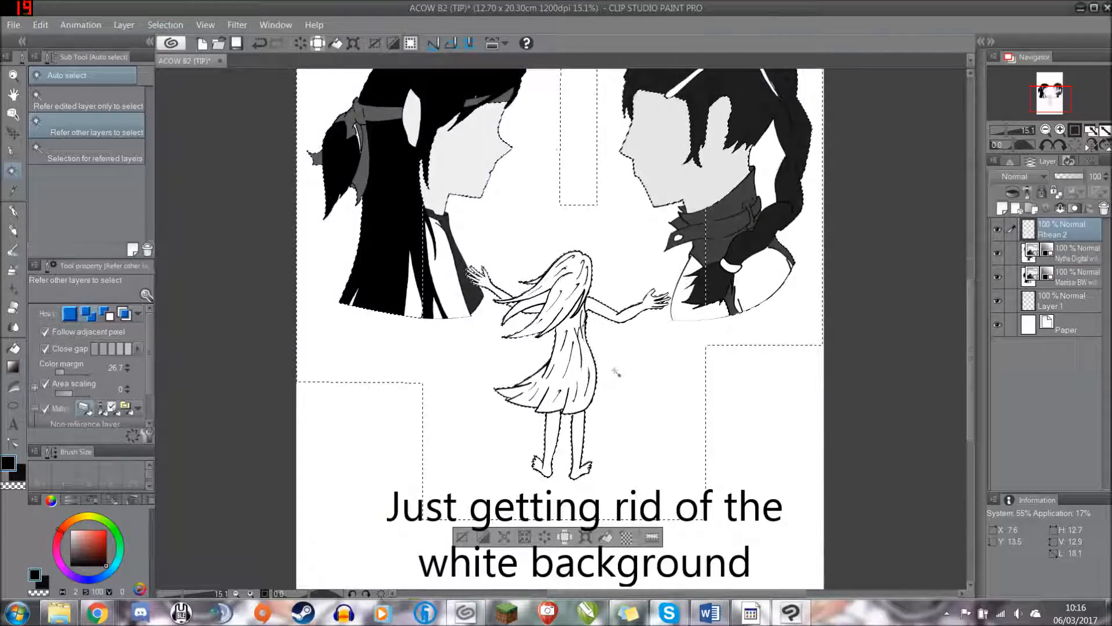
- Convert the Nythe Digital layer to a raster layer and clear the white background around the braided character with an expanded selection
scroll(615, 370, down, 1)
right_click(1053, 252)
click(923, 469)
click(664, 256)
key(Delete)
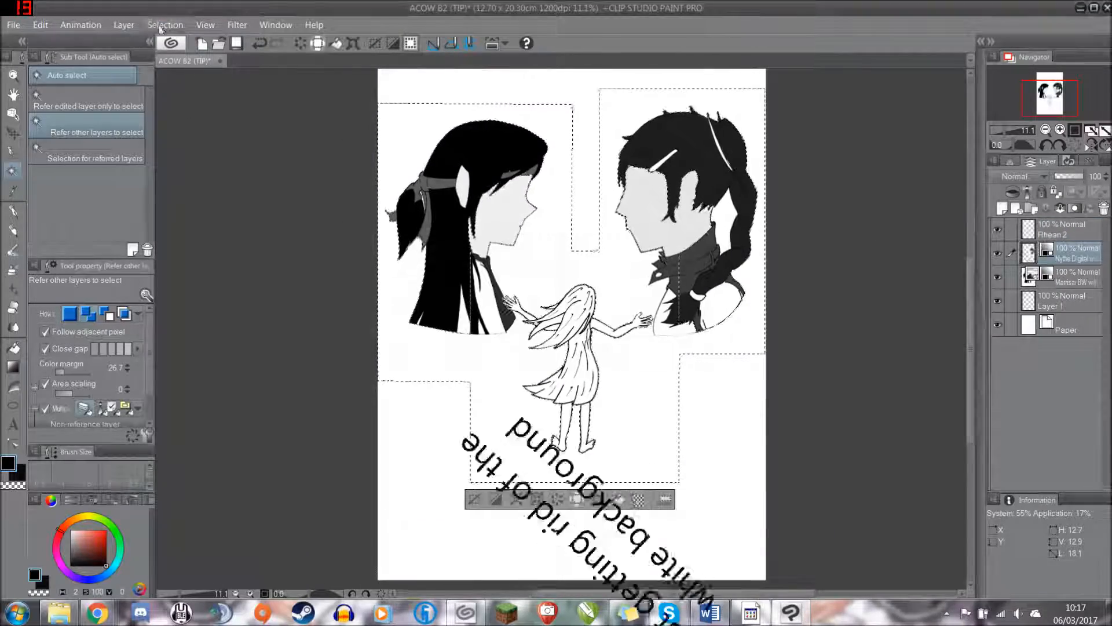
click(165, 25)
click(178, 113)
key(Return)
scroll(667, 303, up, 3)
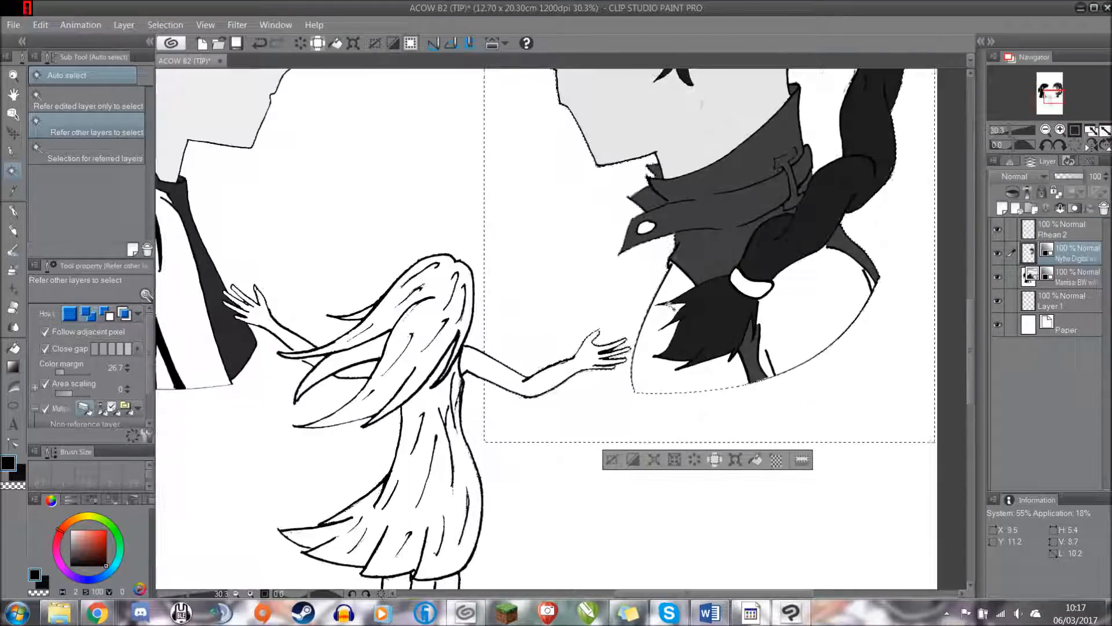
- Convert the Manissa BW layer to a raster layer and make a fresh selection of the white background around the long-haired character
scroll(670, 305, down, 3)
right_click(1066, 277)
click(923, 470)
click(664, 256)
click(165, 25)
click(174, 56)
click(529, 280)
- Expand the selected area, clear the white background around the long-haired character, and deselect
click(165, 25)
click(179, 112)
click(640, 284)
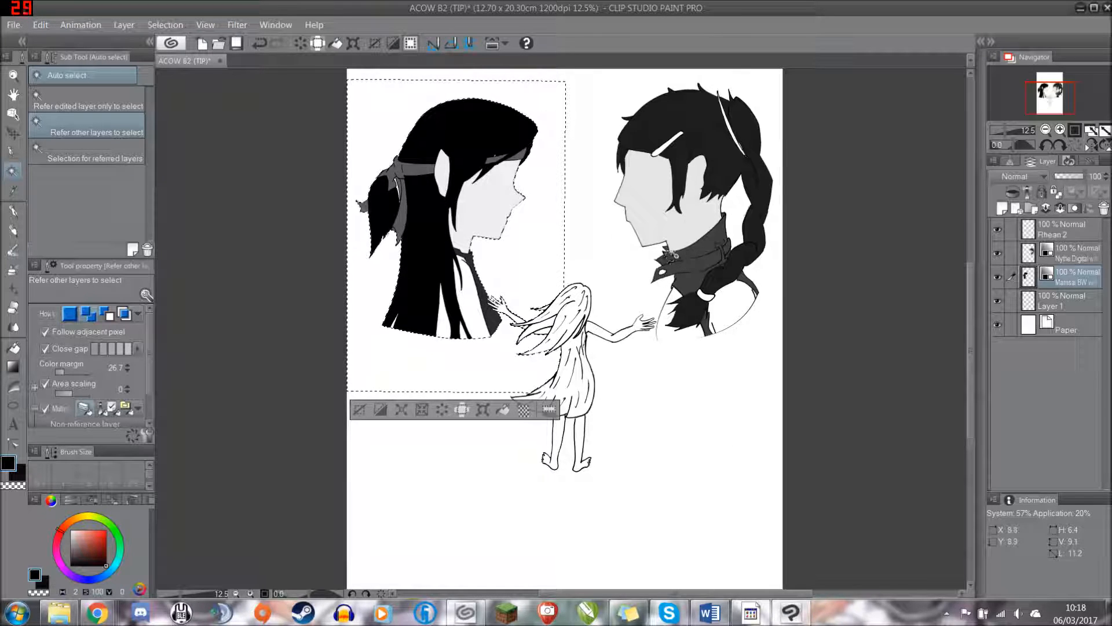
scroll(665, 258, down, 5)
scroll(693, 191, up, 5)
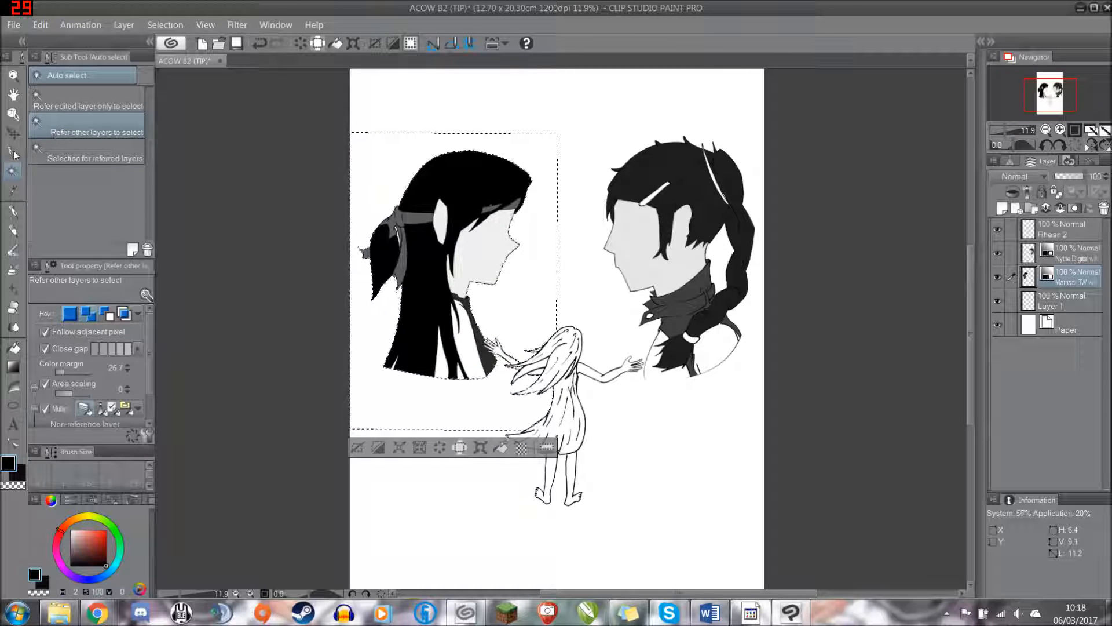
click(12, 132)
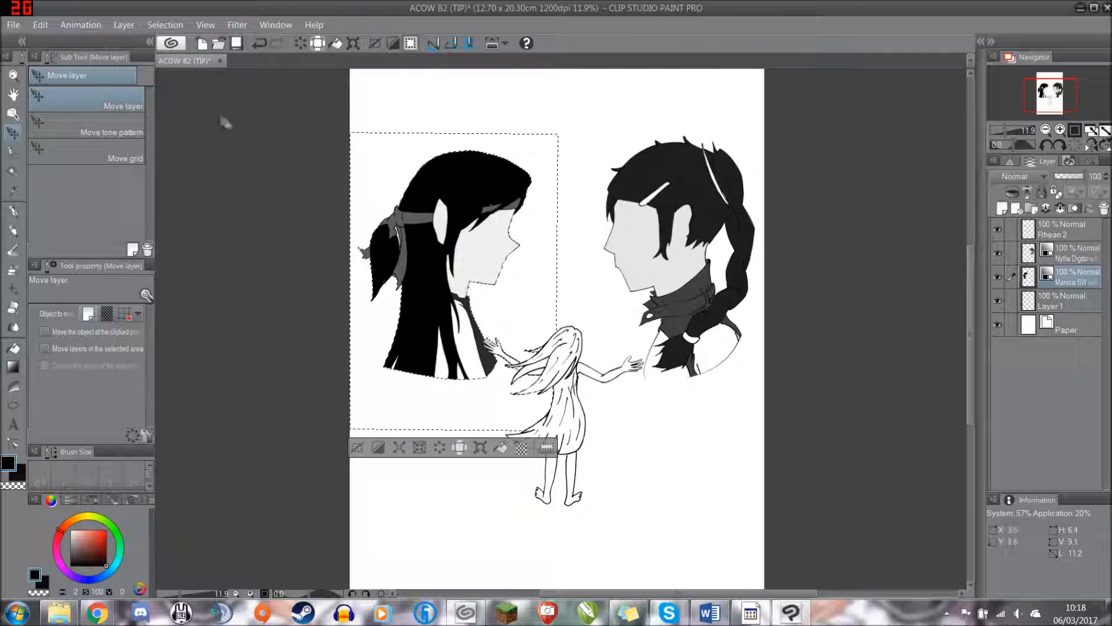
click(166, 24)
click(180, 60)
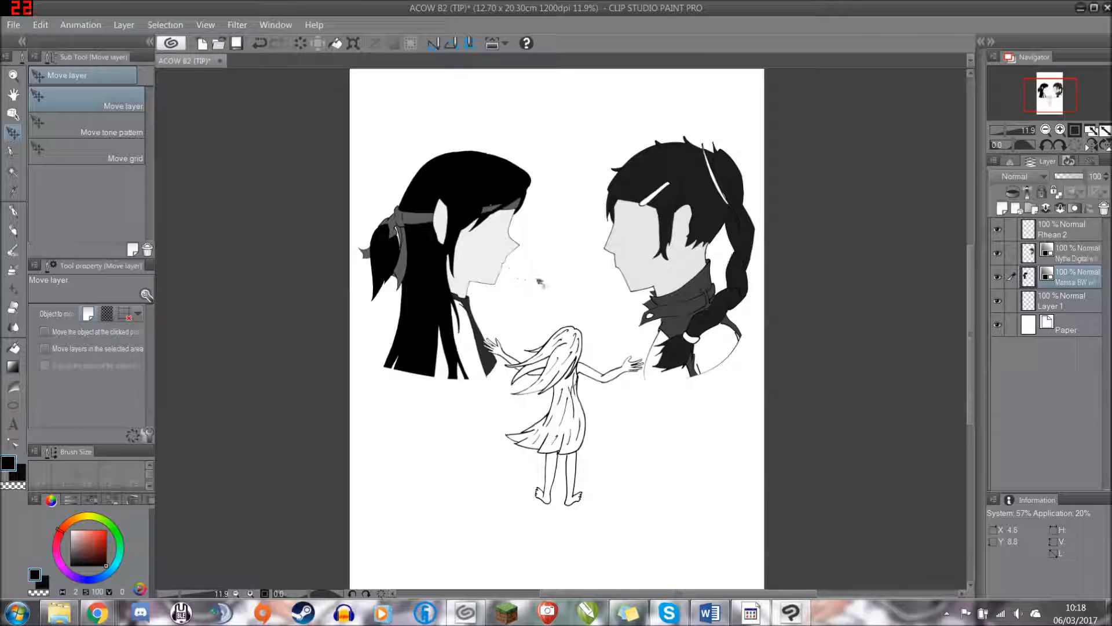
- Move the long-haired character's layer slightly up and towards the outer page edge
scroll(540, 282, up, 4)
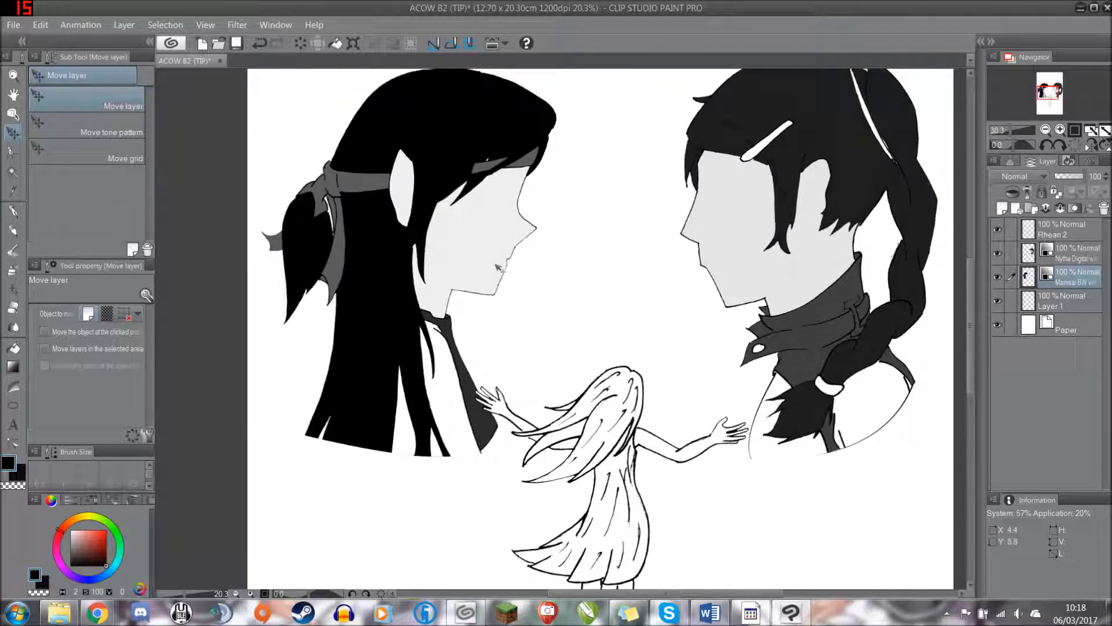
scroll(500, 267, down, 3)
mouse_move(443, 246)
mouse_down()
mouse_move(577, 249)
mouse_move(408, 237)
mouse_move(433, 239)
mouse_up()
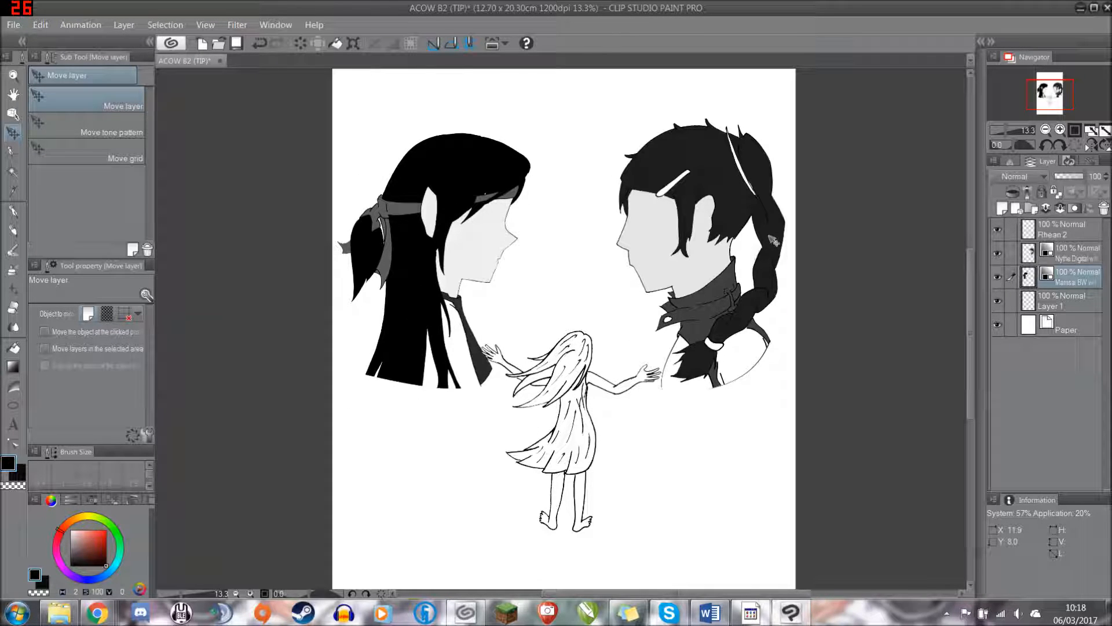
- Examine the placement of the two profile characters relative to each other, the girl and the page edges
scroll(725, 459, down, 2)
scroll(862, 361, up, 4)
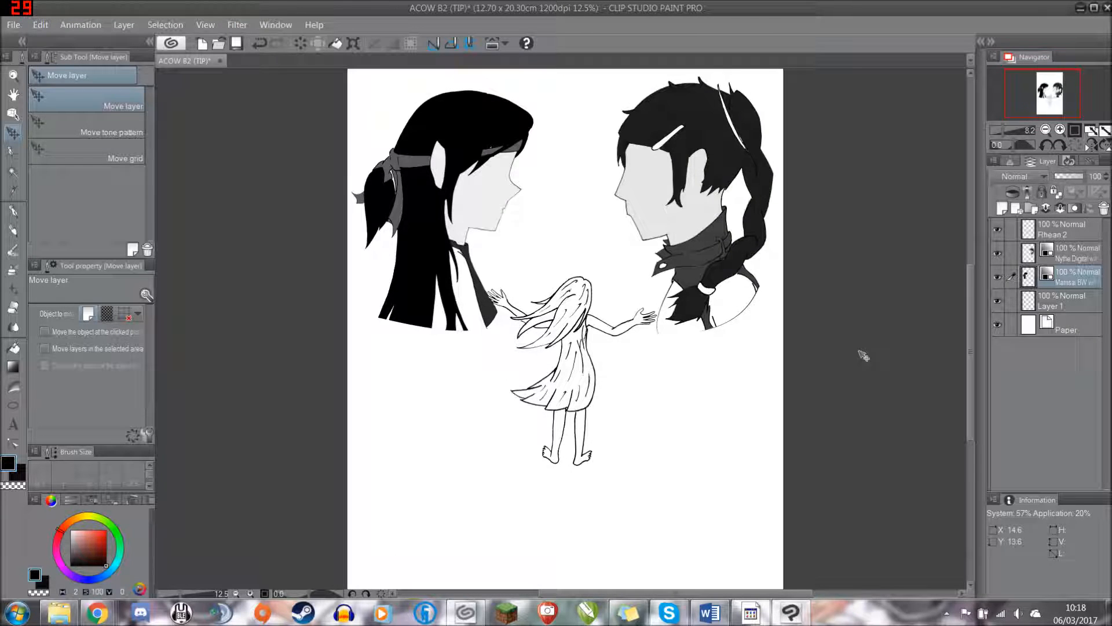
scroll(756, 347, up, 1)
drag(974, 386, 974, 342)
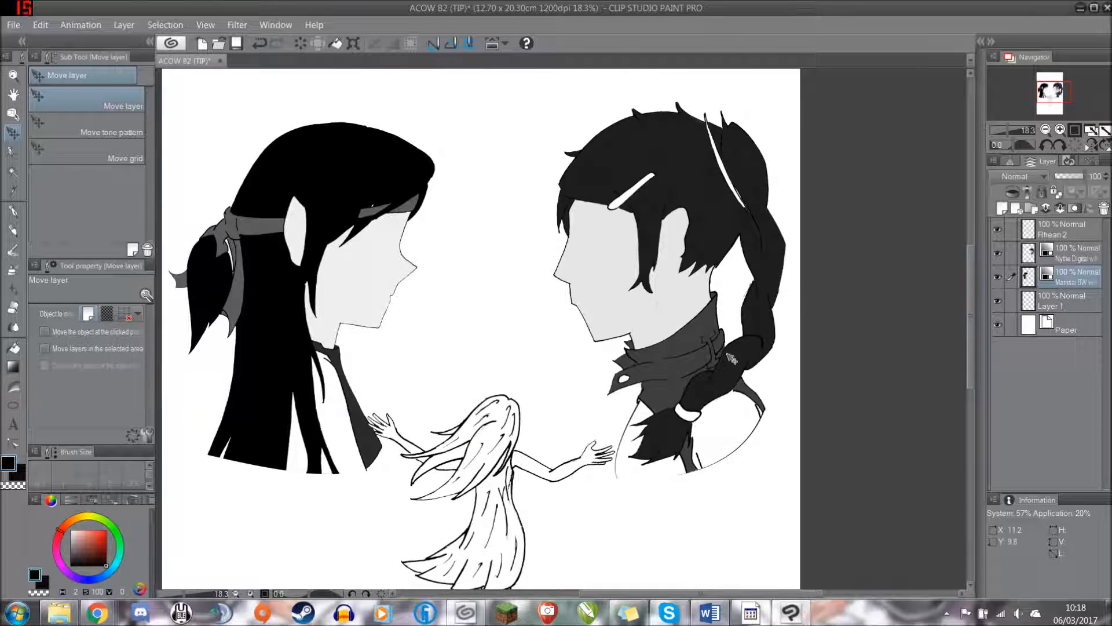
scroll(733, 358, down, 3)
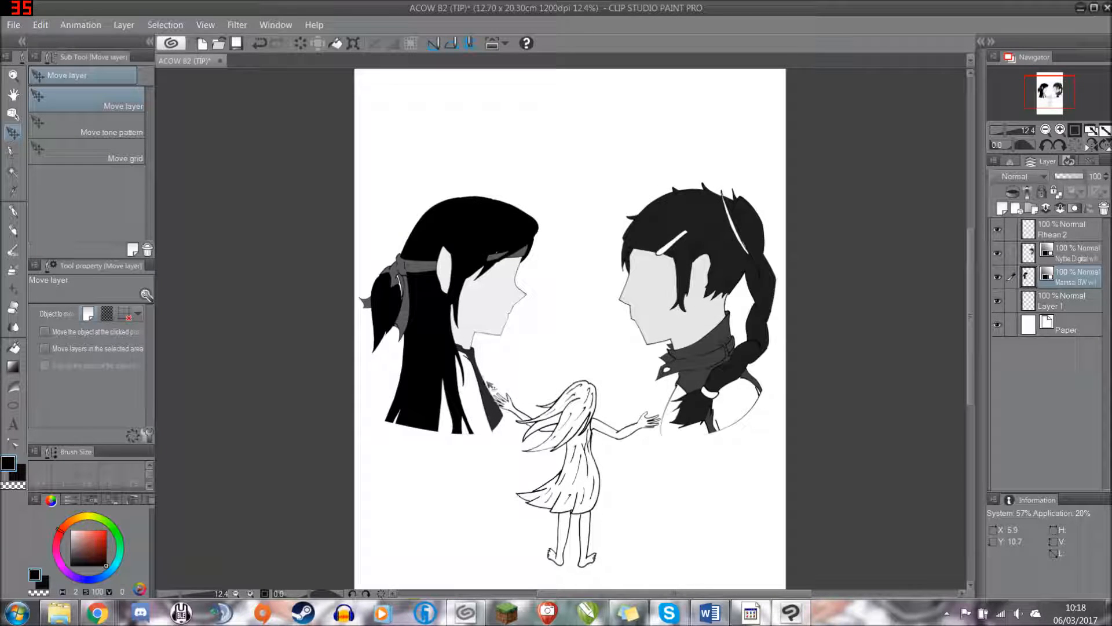
drag(968, 370, 969, 397)
scroll(752, 348, down, 1)
scroll(756, 300, up, 1)
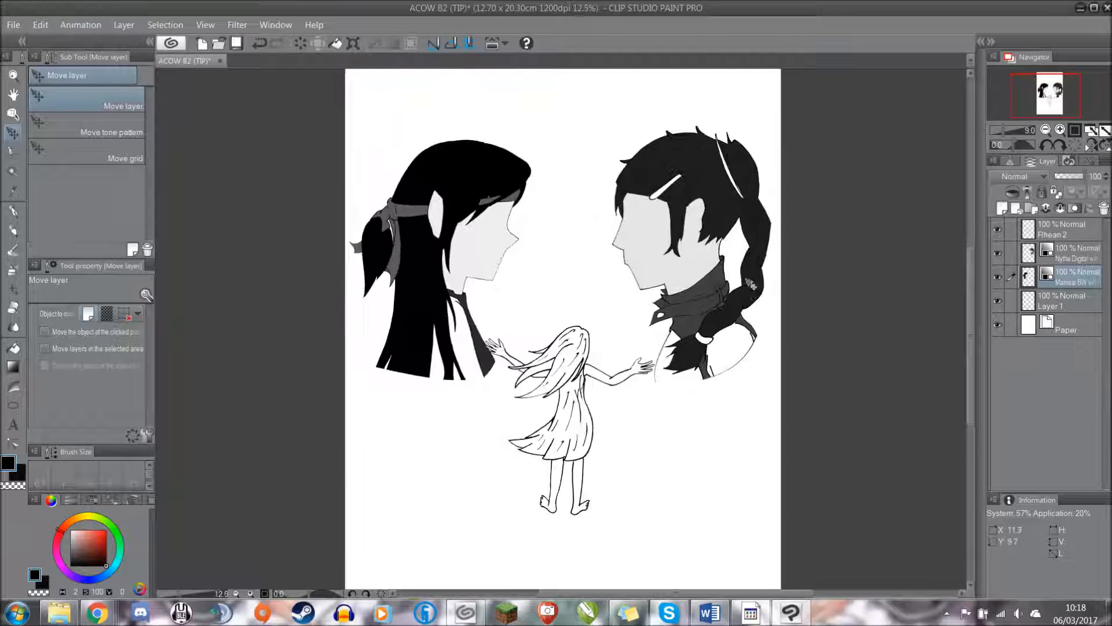
scroll(435, 280, up, 1)
scroll(480, 280, down, 3)
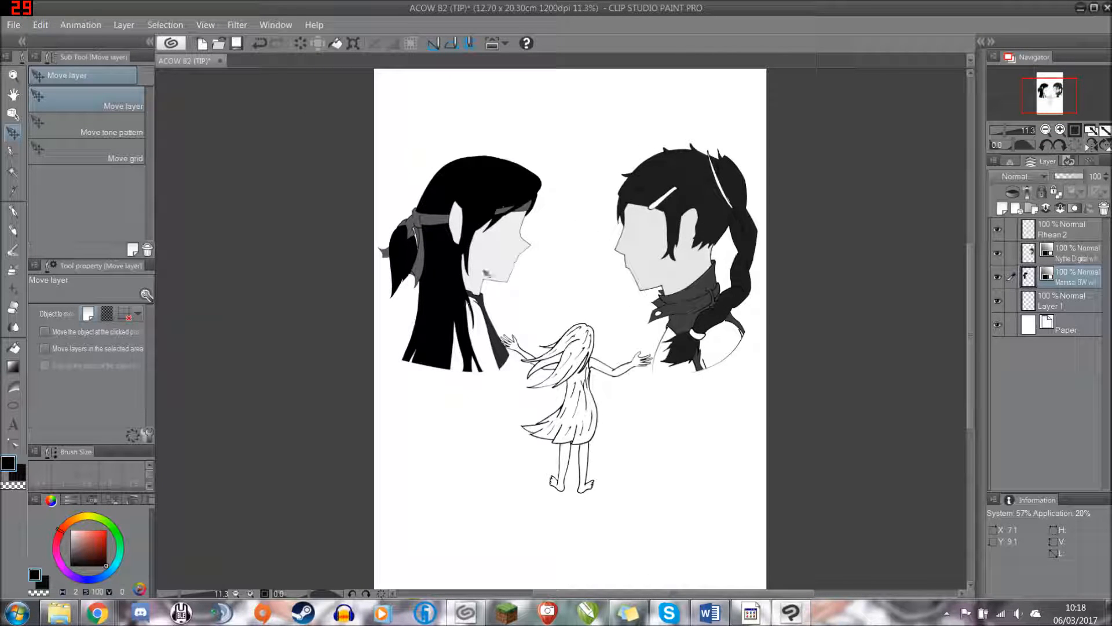
scroll(650, 231, up, 1)
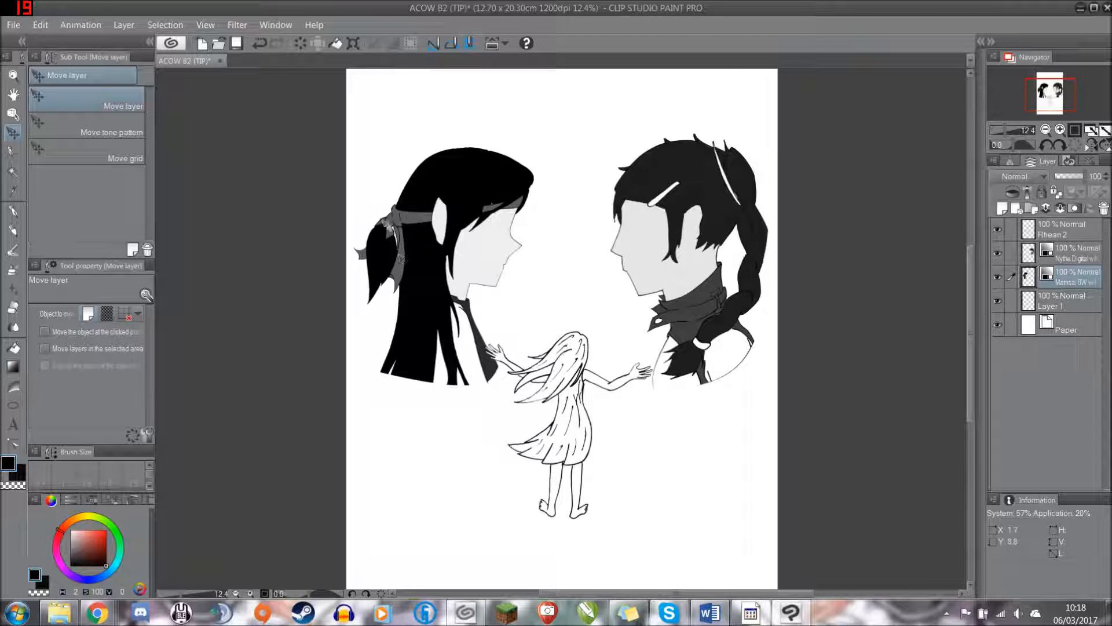
- Nudge the long-haired character's layer slightly down, balancing its distance to the page edge and the girl's hand
scroll(384, 95, down, 5)
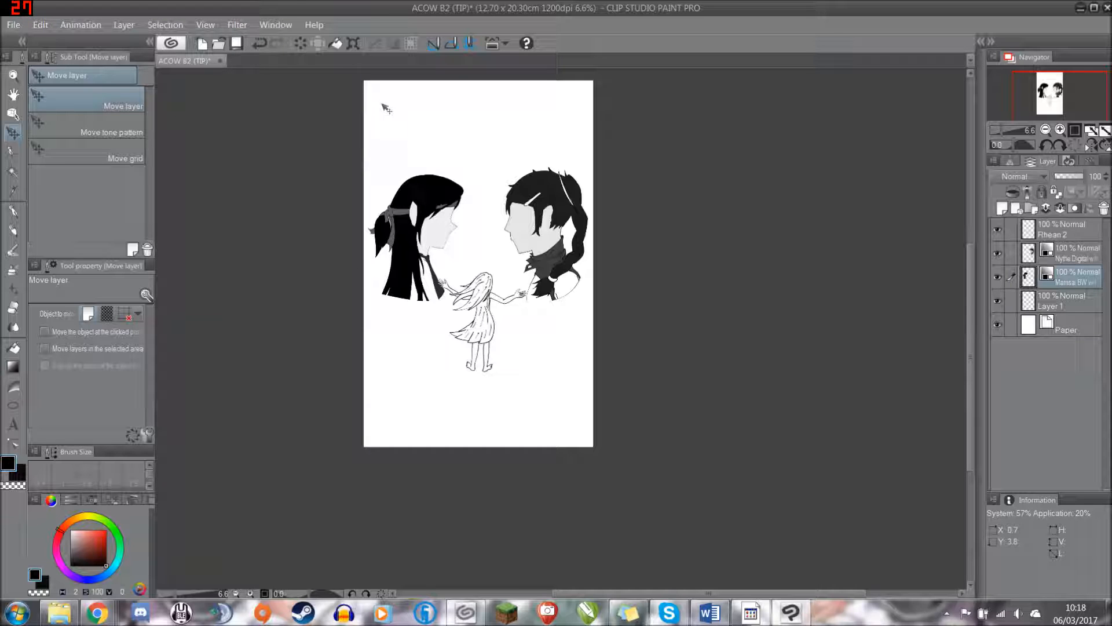
drag(413, 243, 414, 245)
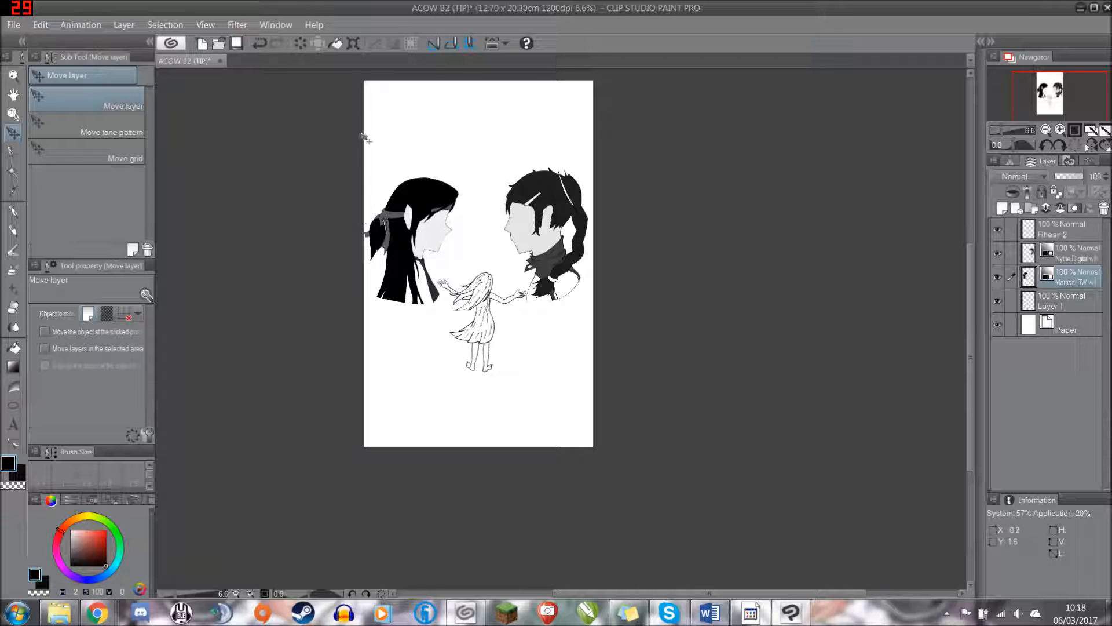
drag(404, 252, 406, 248)
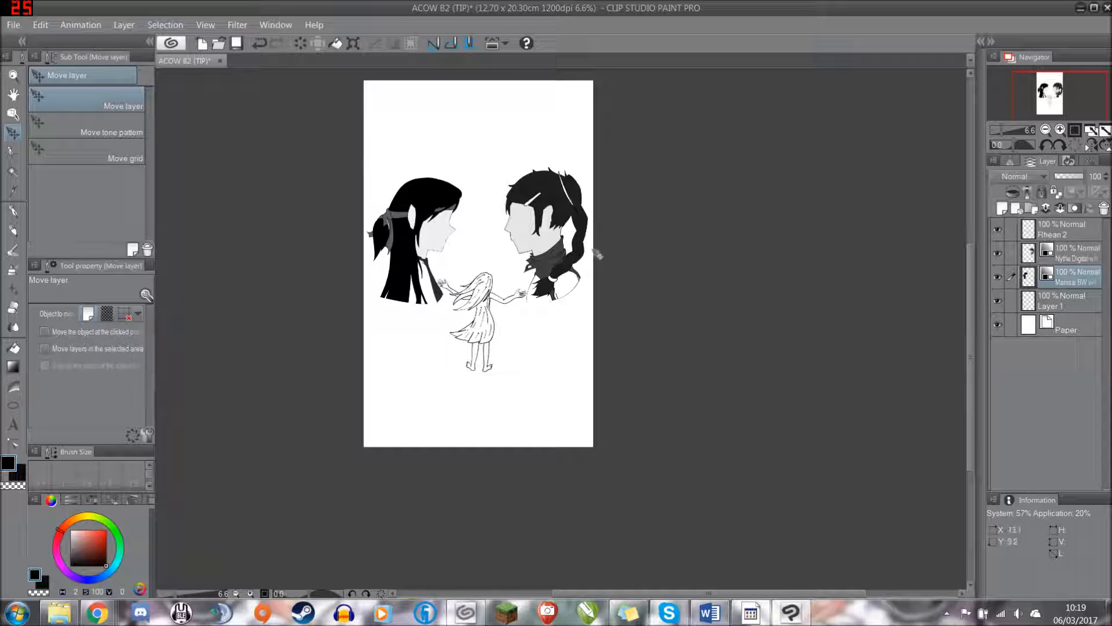
scroll(544, 220, up, 1)
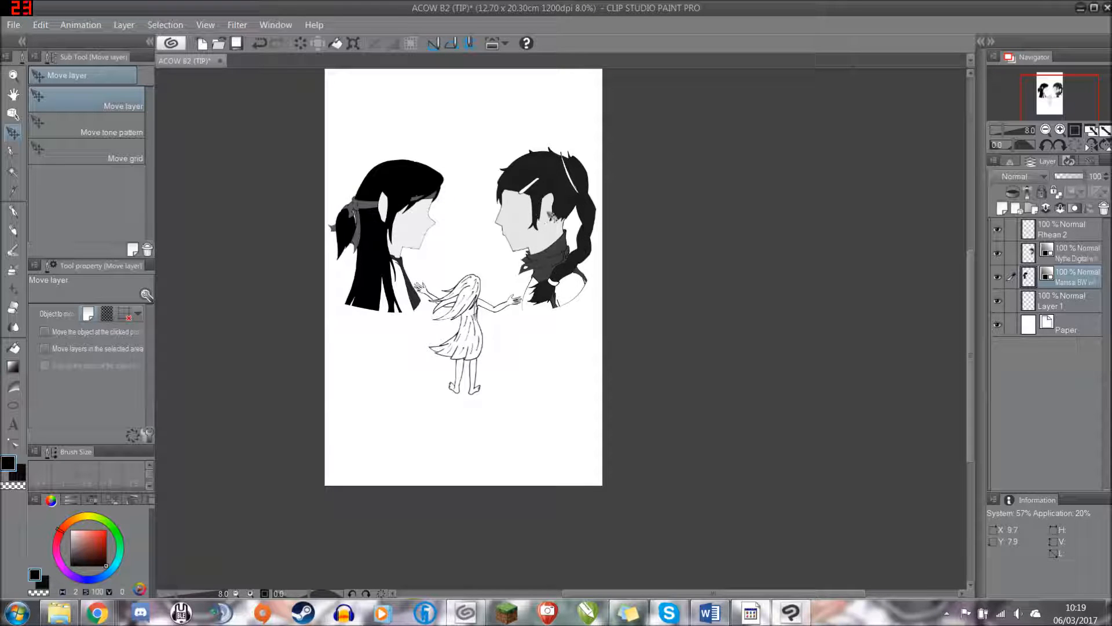
scroll(550, 217, up, 1)
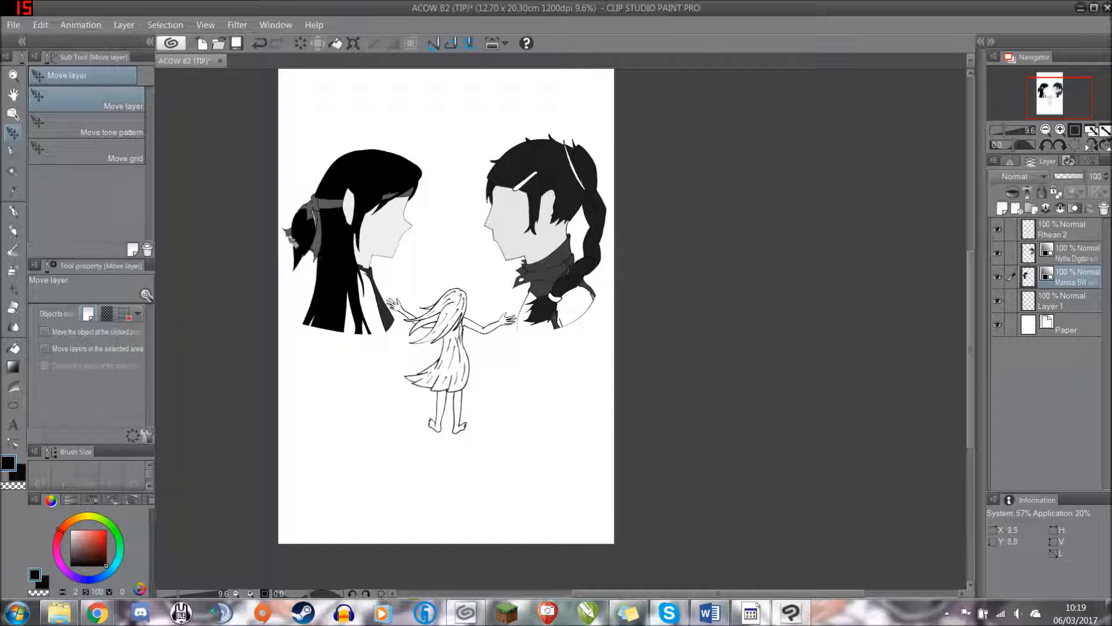
drag(544, 239, 546, 248)
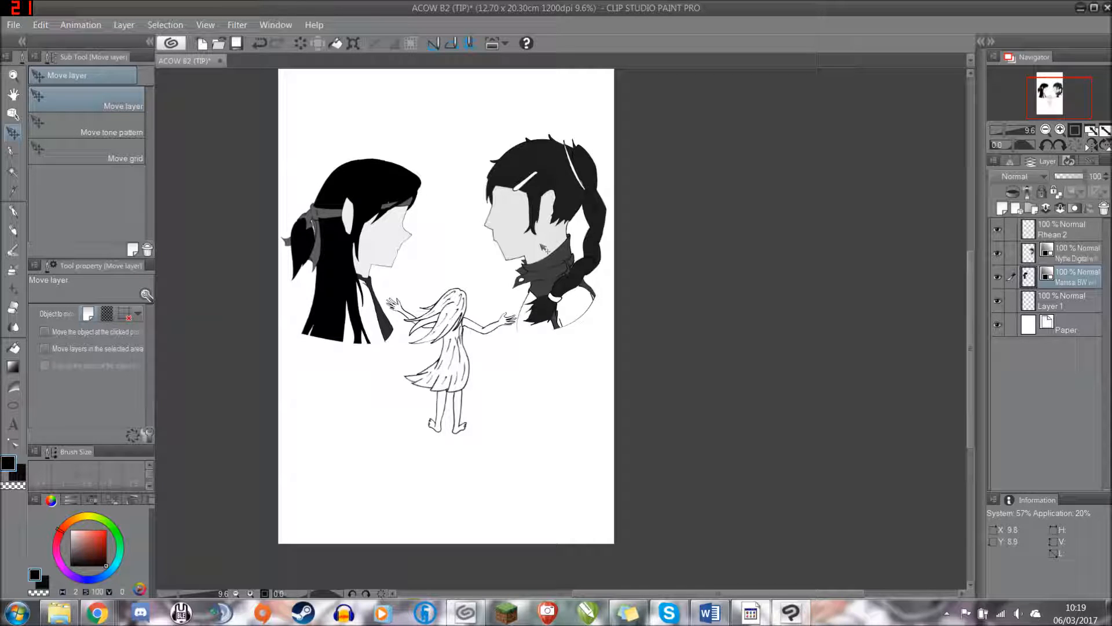
- Nudge the braided character's layer slightly up, and raise the long-haired character's Manissa BW layer a little to match
click(1059, 259)
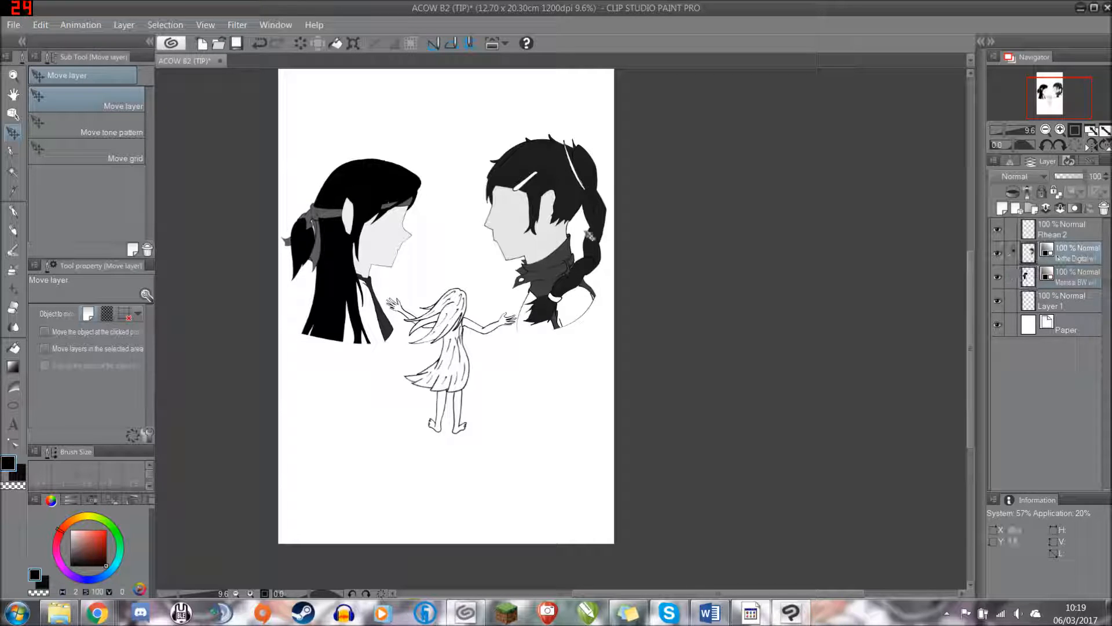
drag(566, 235, 565, 227)
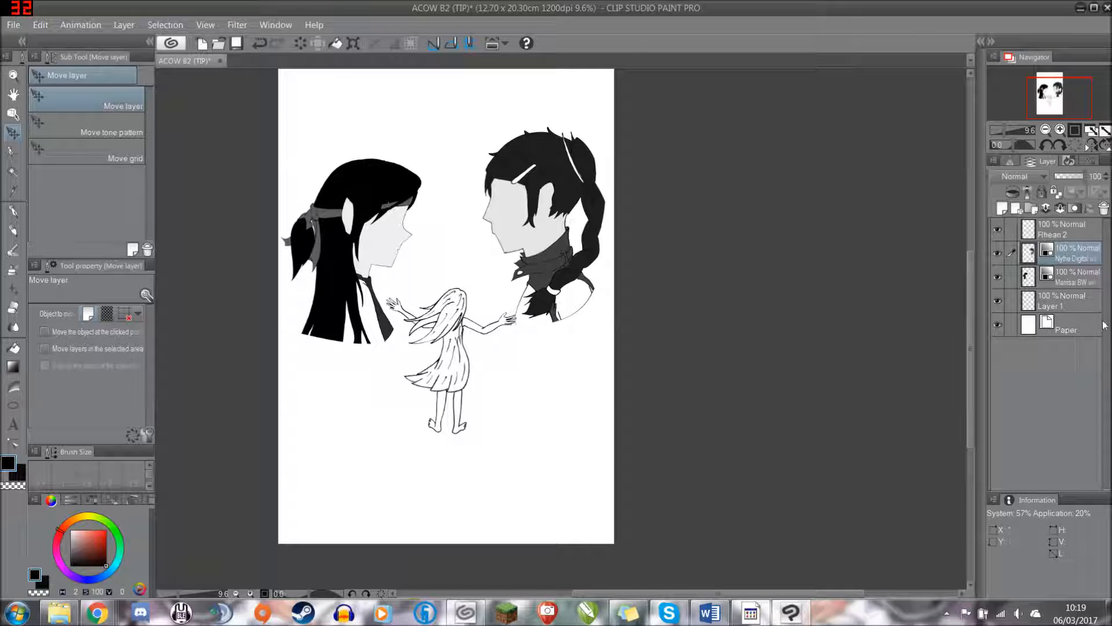
right_click(1072, 279)
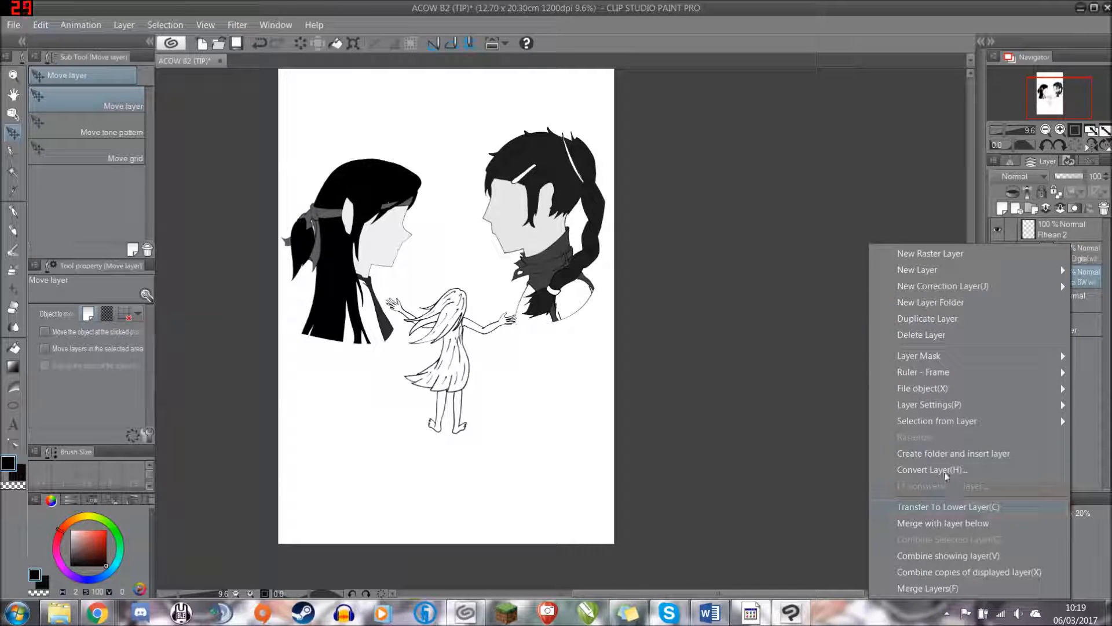
mouse_move(1037, 421)
click(1088, 423)
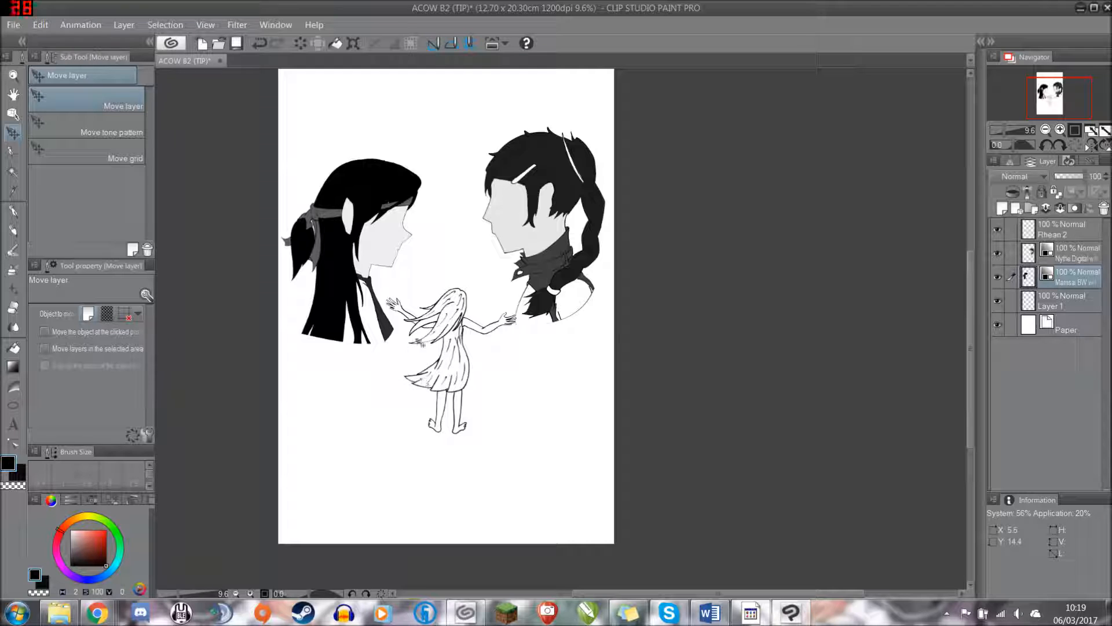
scroll(510, 446, up, 1)
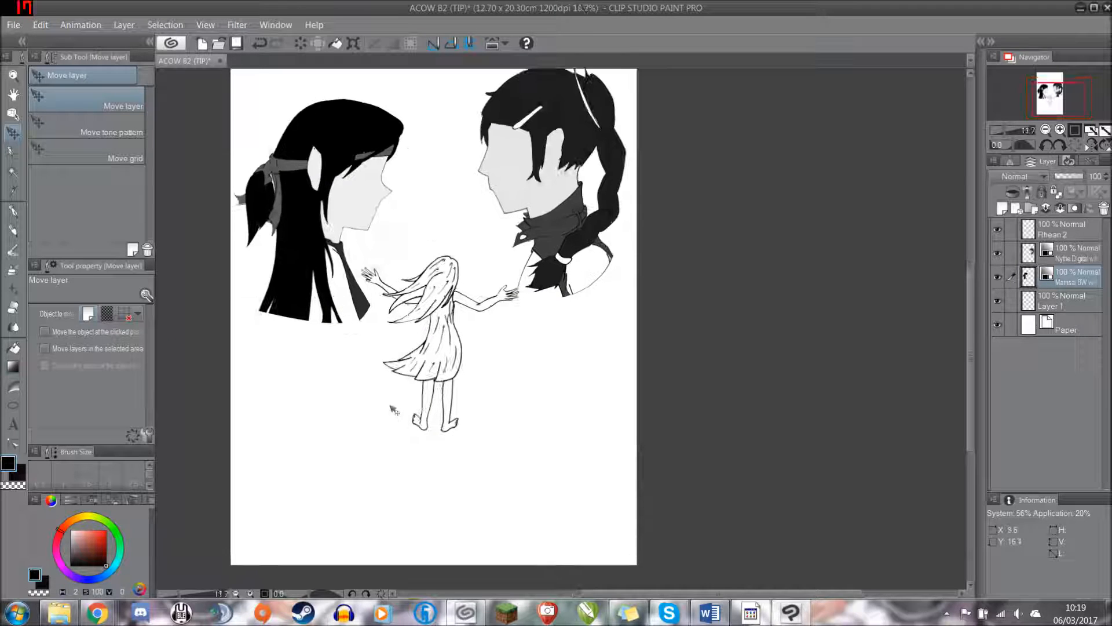
drag(438, 384, 438, 378)
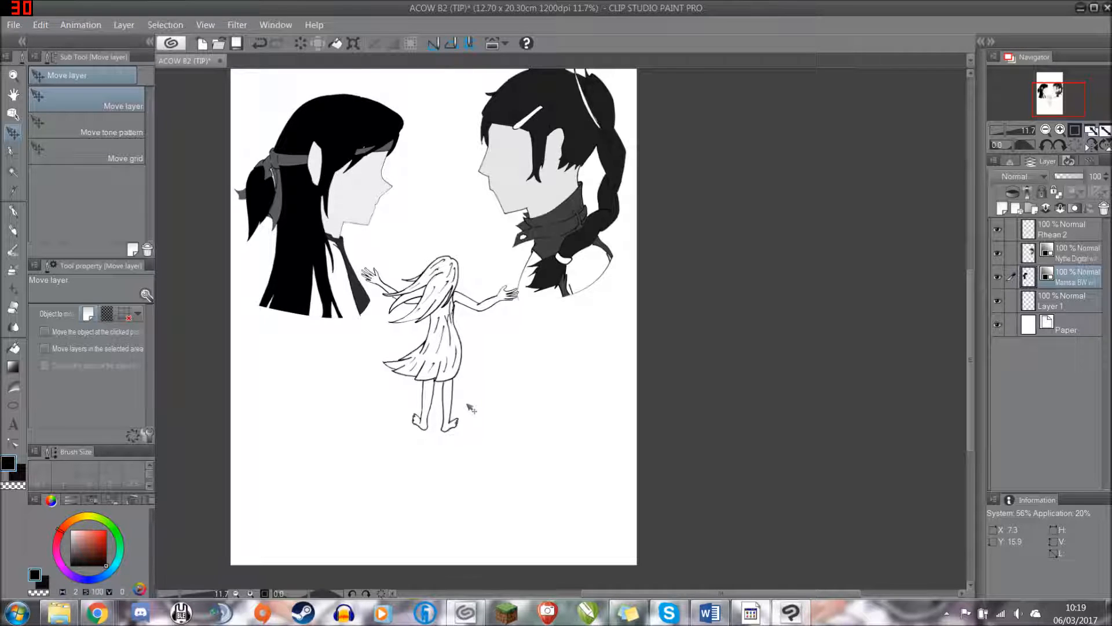
- Auto-select the girl's dress and hair, and make the Rhean 2 layer active
scroll(465, 400, up, 2)
scroll(405, 403, down, 3)
scroll(348, 409, up, 2)
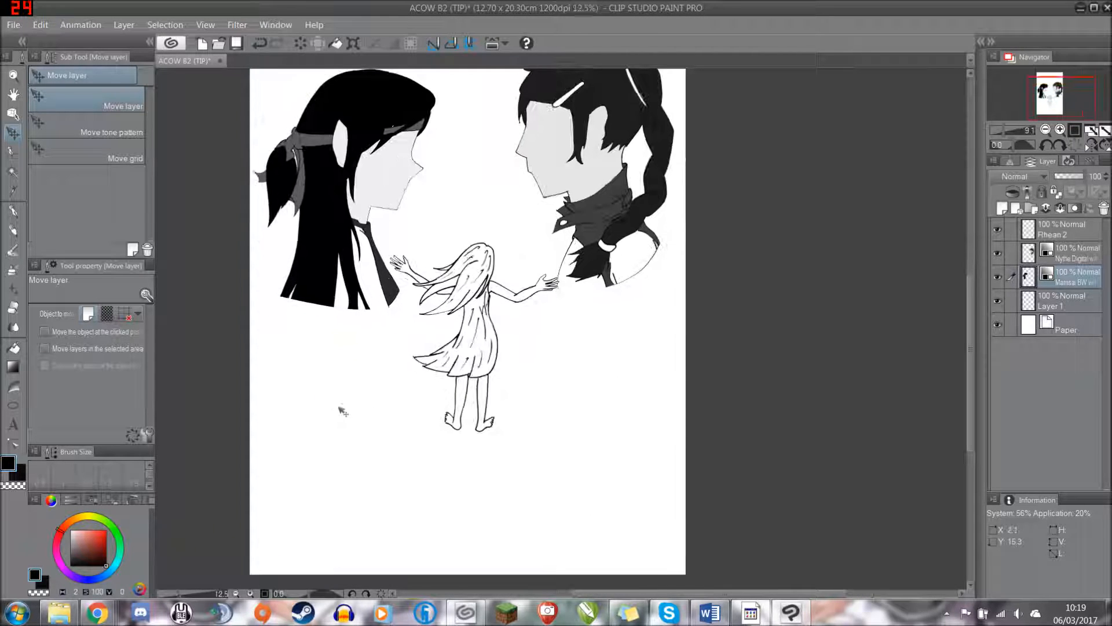
click(13, 171)
scroll(462, 373, up, 2)
click(426, 343)
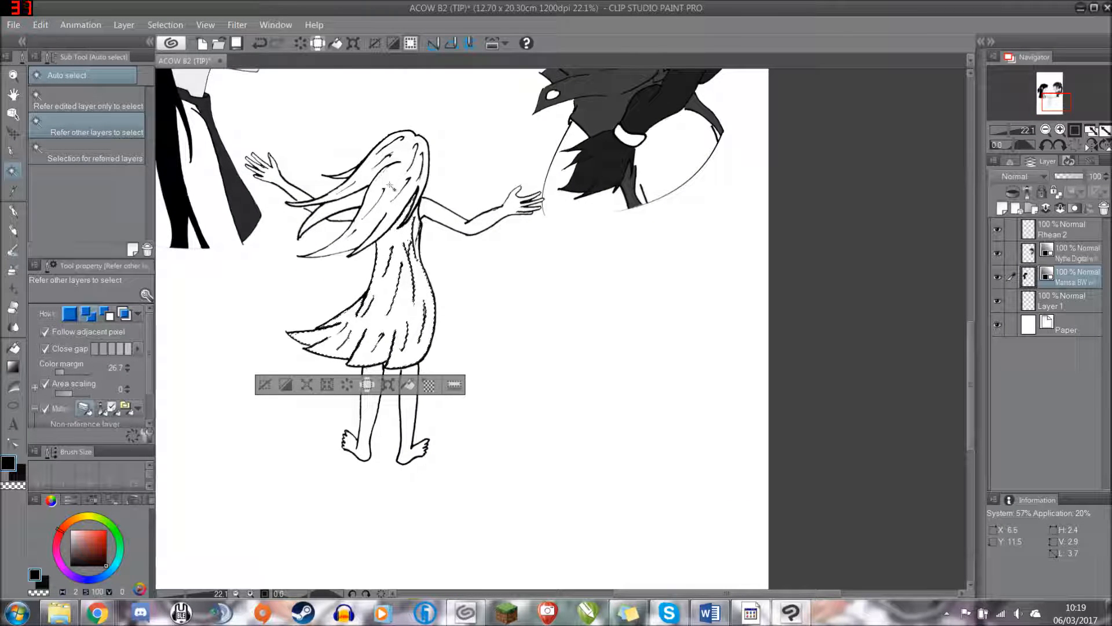
click(1063, 230)
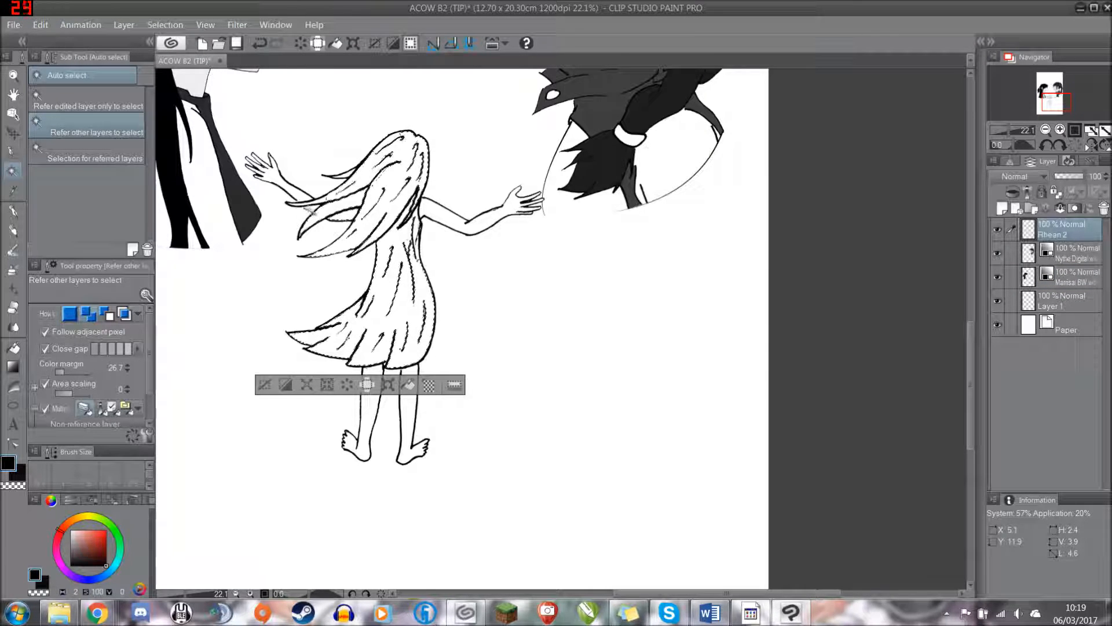
- Add the girl's arms, hands, legs and feet to the selection
click(315, 202)
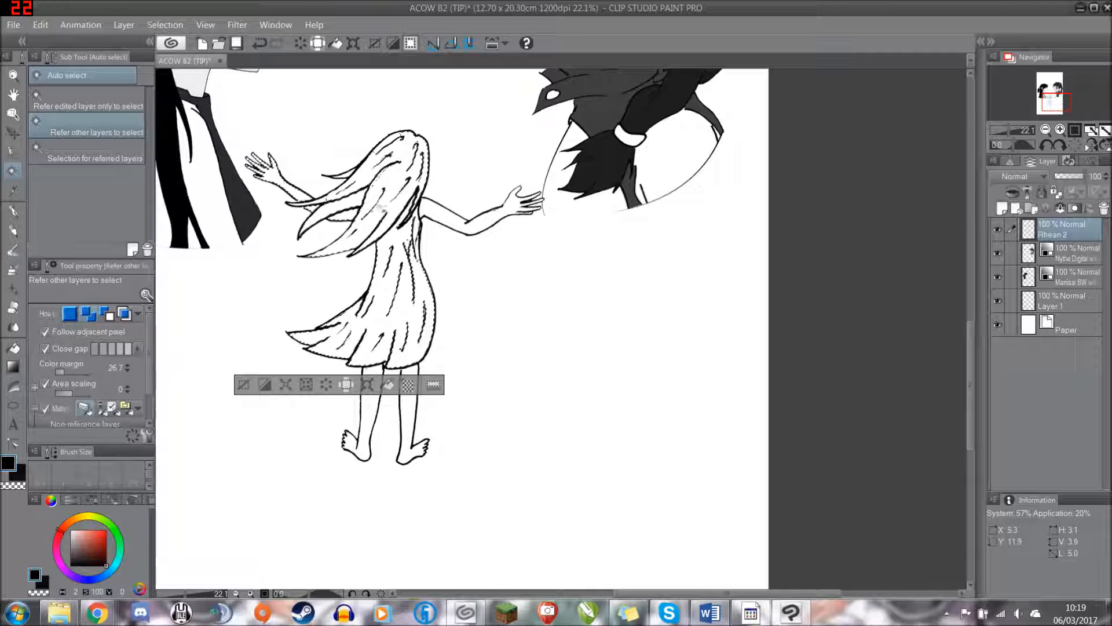
click(471, 229)
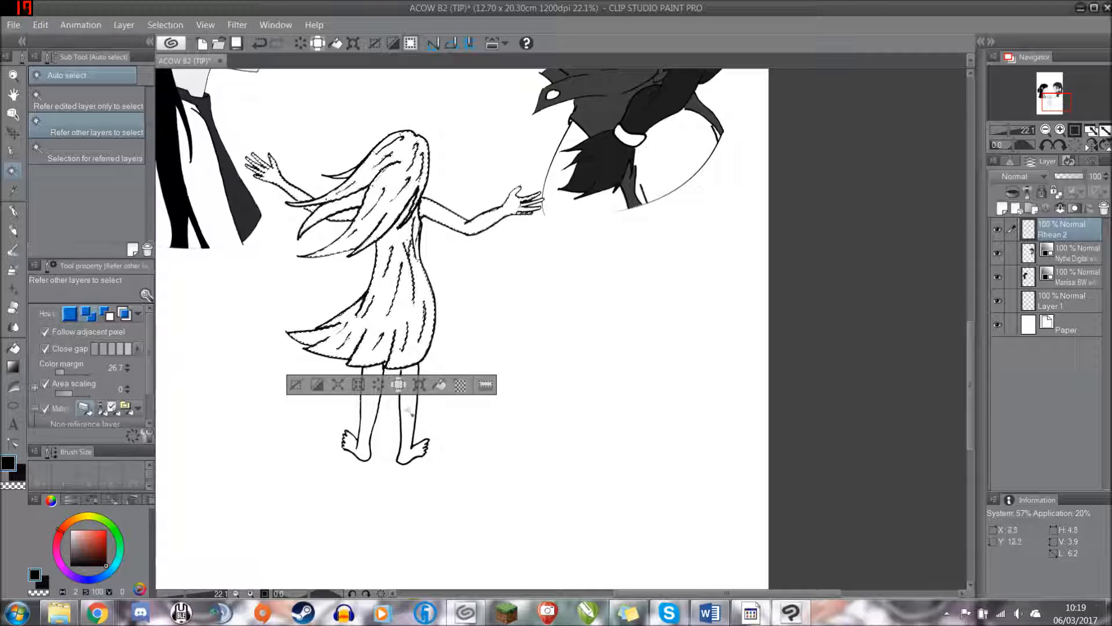
click(371, 417)
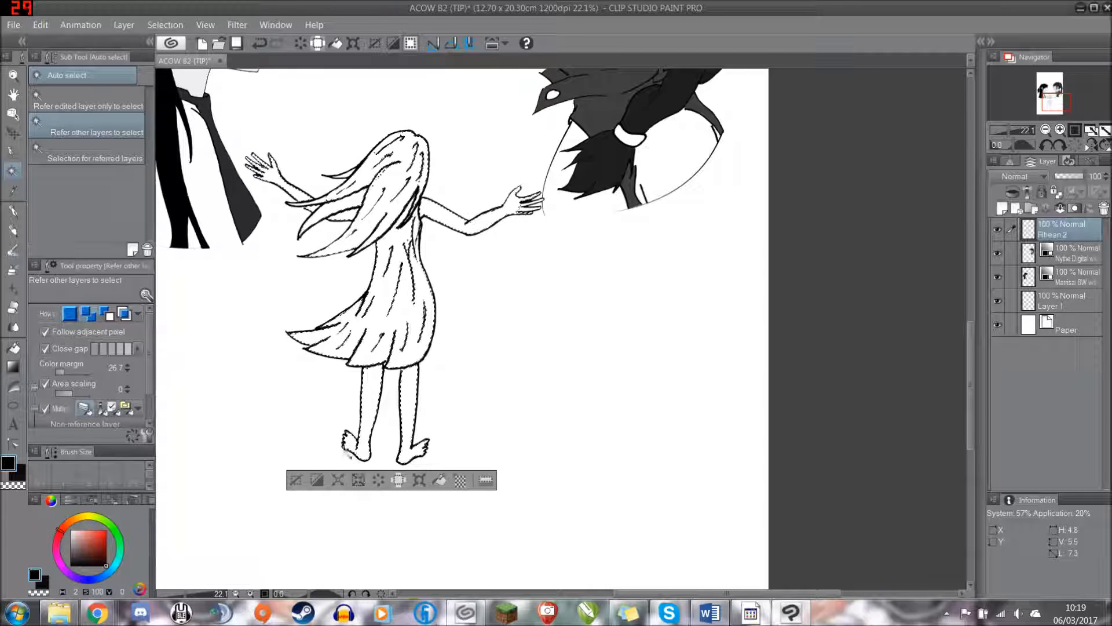
scroll(339, 455, up, 1)
scroll(374, 458, down, 5)
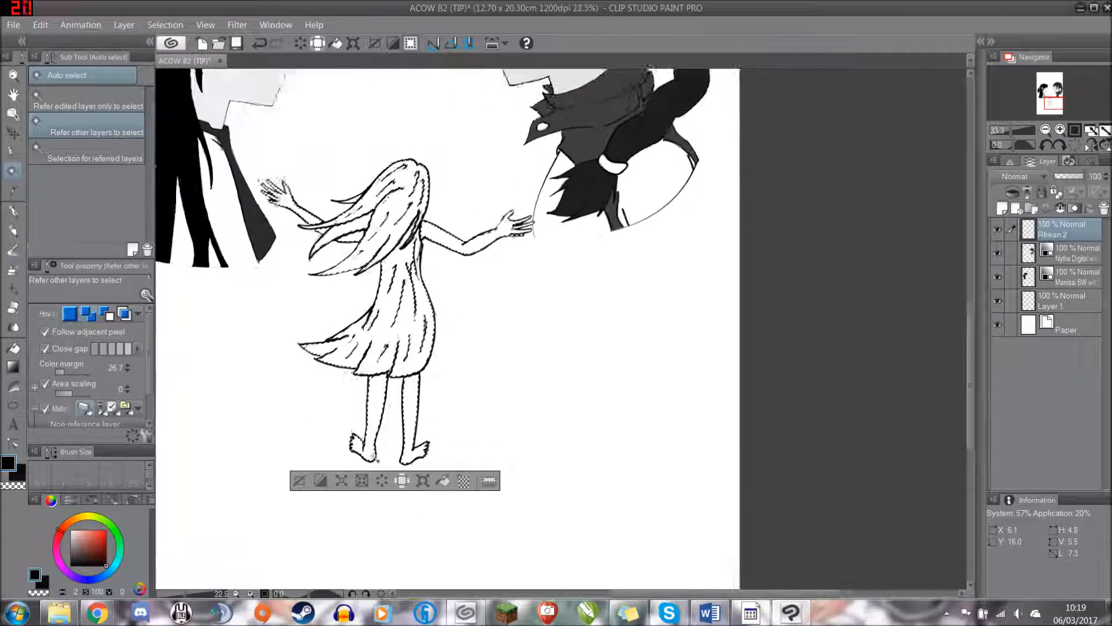
- Add the missed finger areas of the girl's hand nearest the braided character to the selection
scroll(457, 284, up, 5)
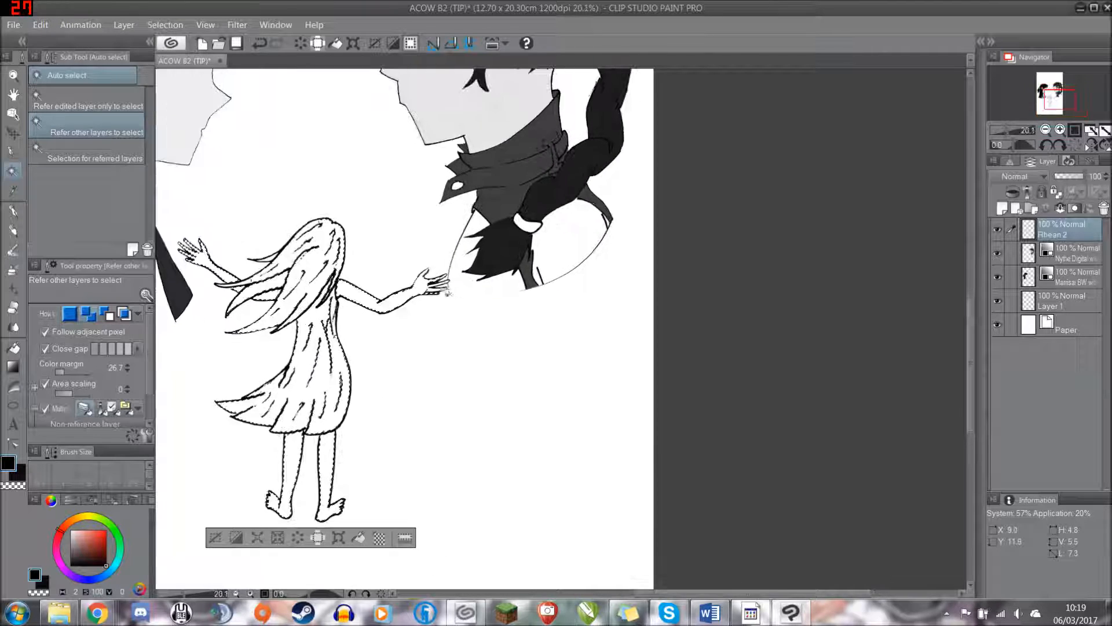
scroll(421, 293, up, 2)
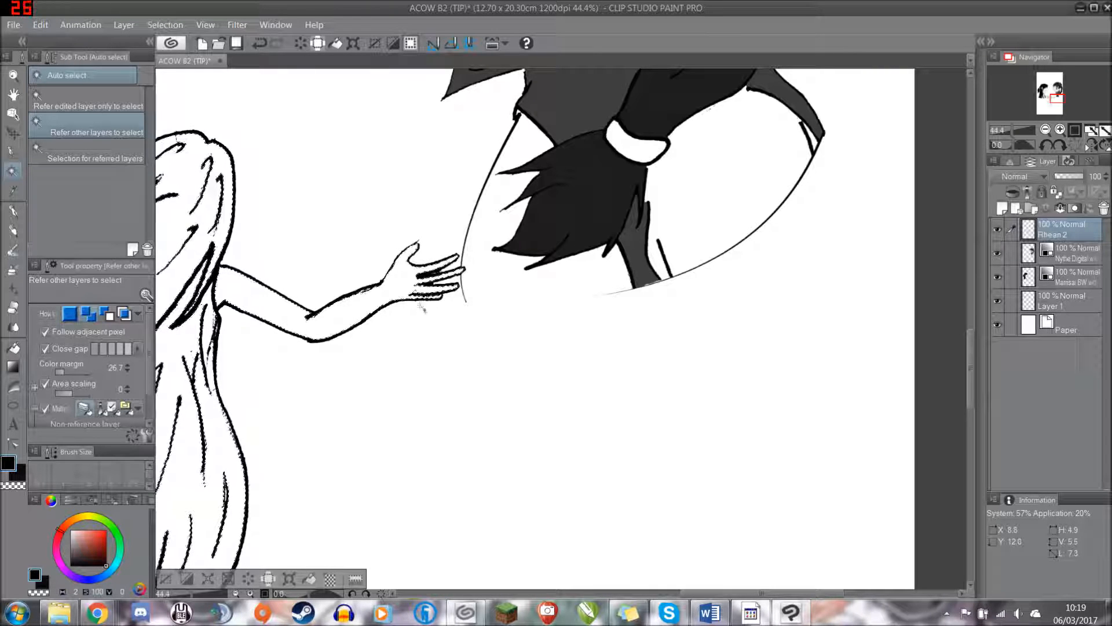
scroll(422, 303, up, 1)
scroll(426, 310, up, 4)
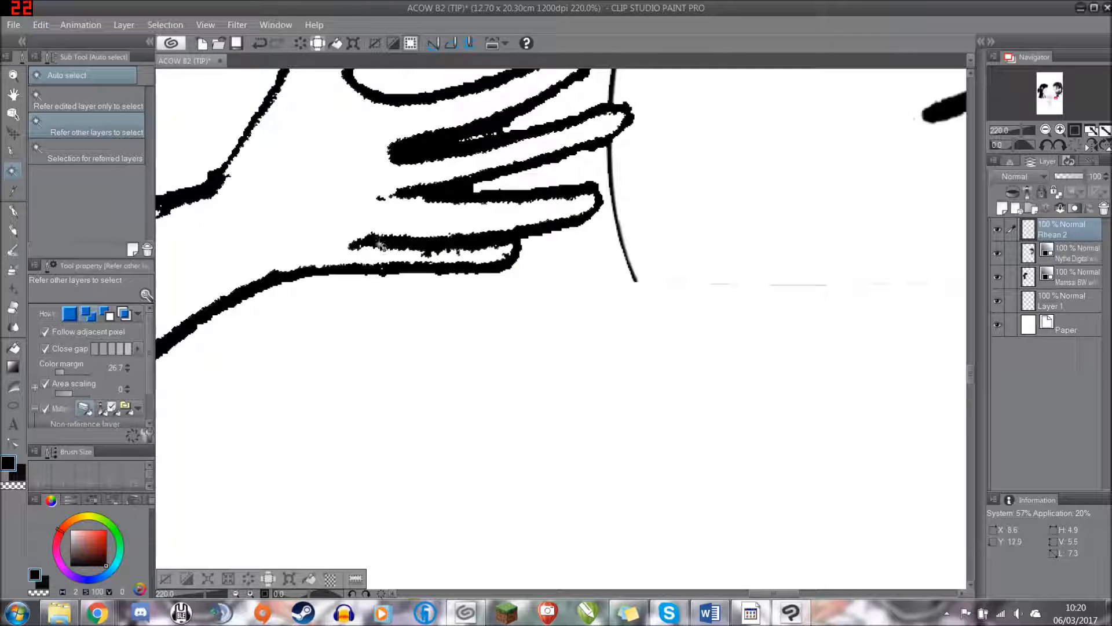
scroll(392, 248, down, 5)
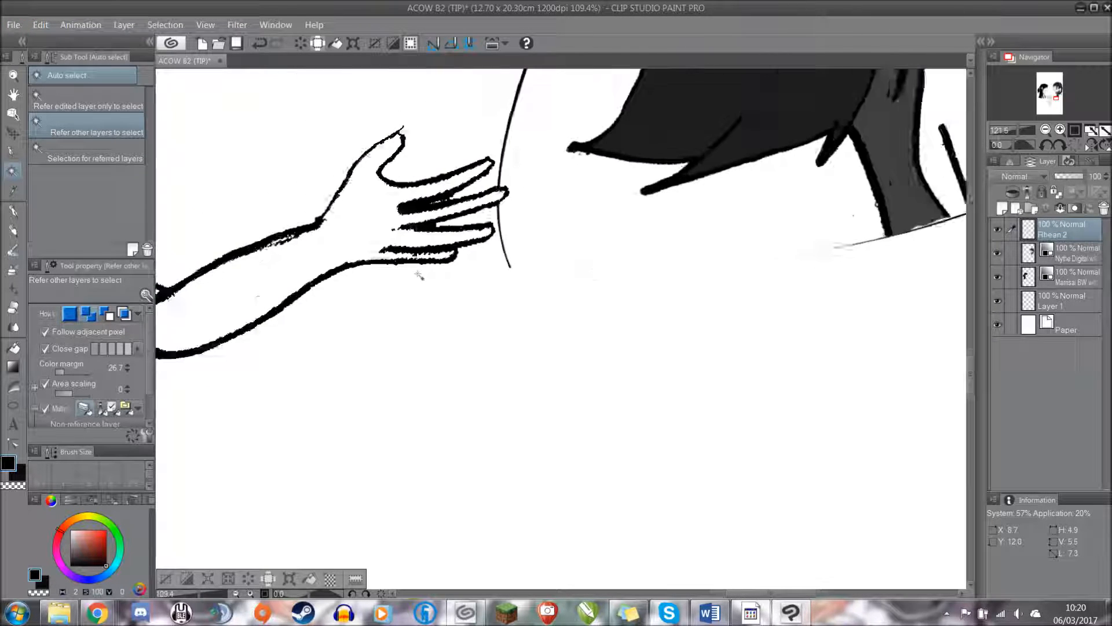
scroll(413, 322, down, 3)
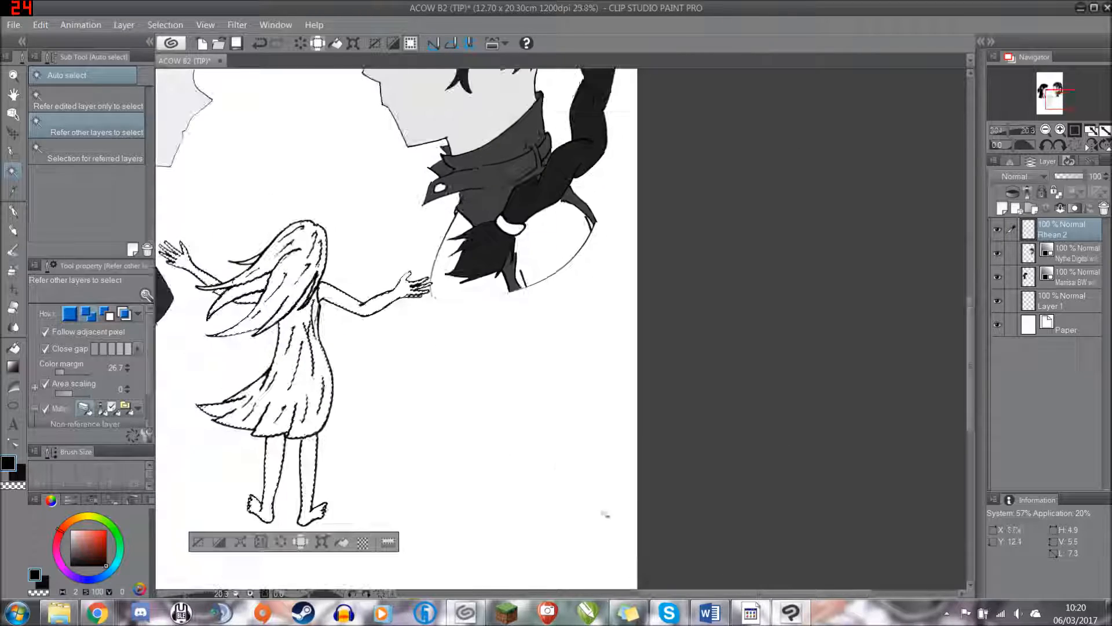
- Expand the selection of the girl by 2 px
drag(733, 593, 676, 592)
scroll(571, 511, down, 1)
click(166, 25)
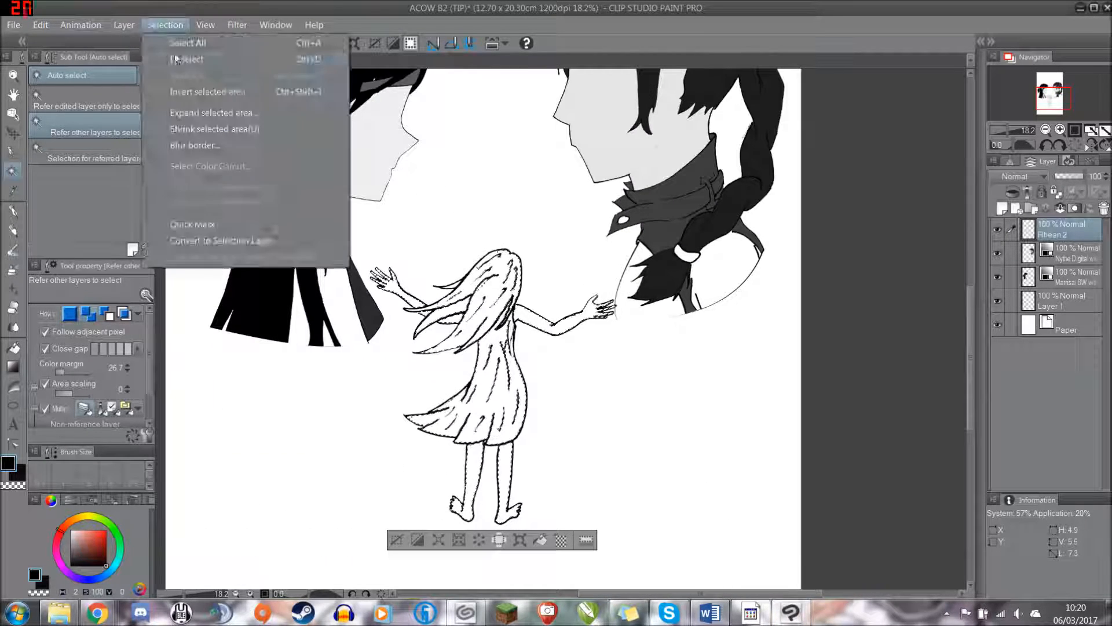
click(187, 113)
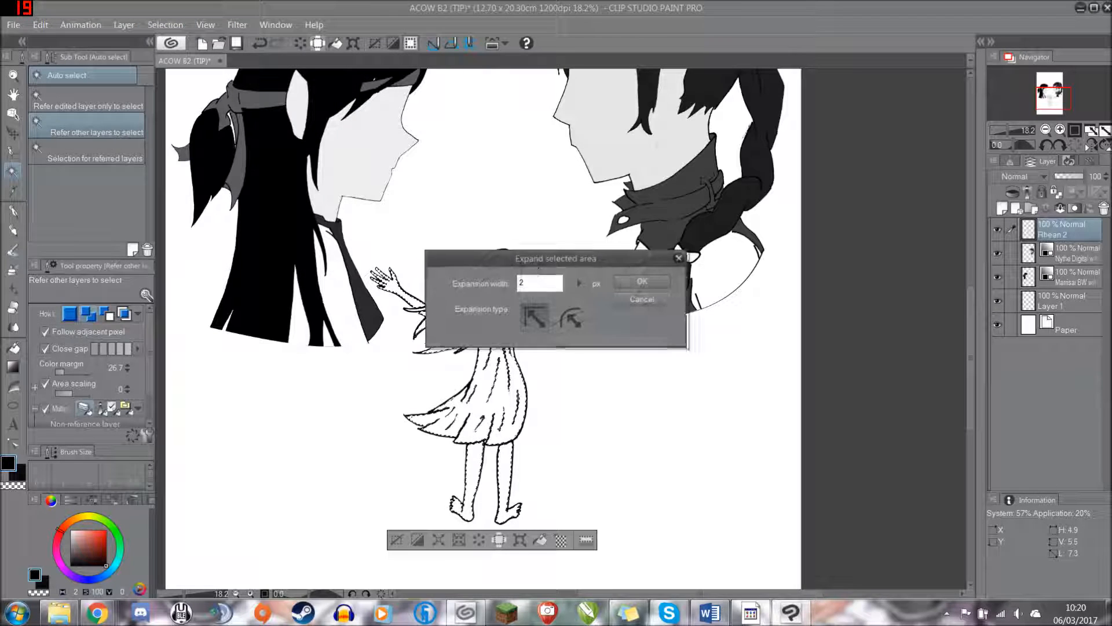
key(Return)
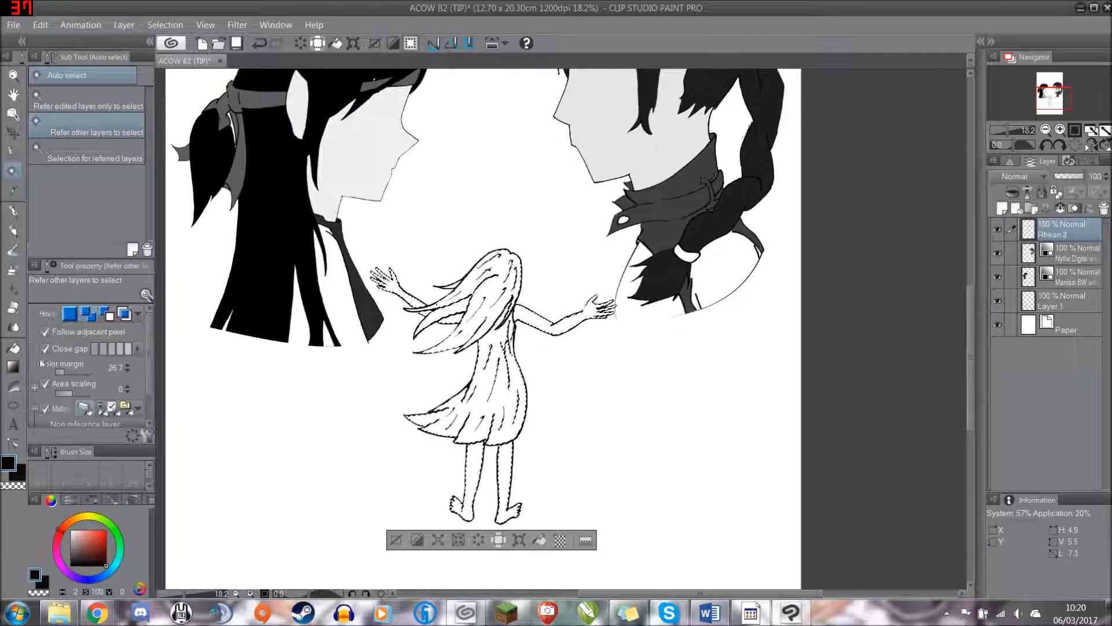
- Try to fill the girl's selected dress and hair with black, and undo the fills
key(g)
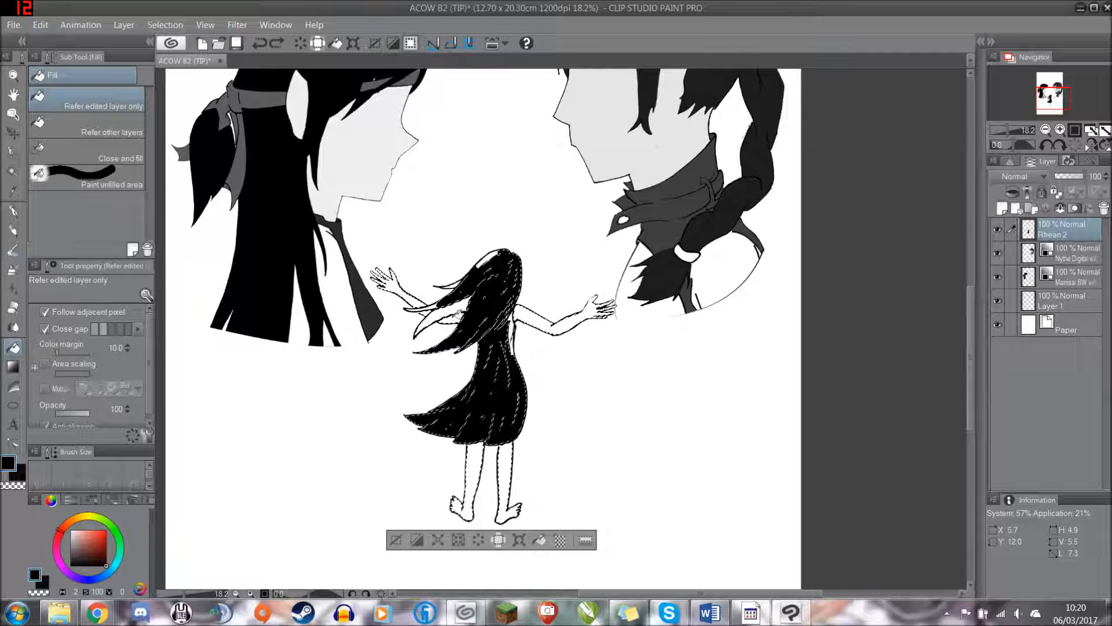
click(12, 171)
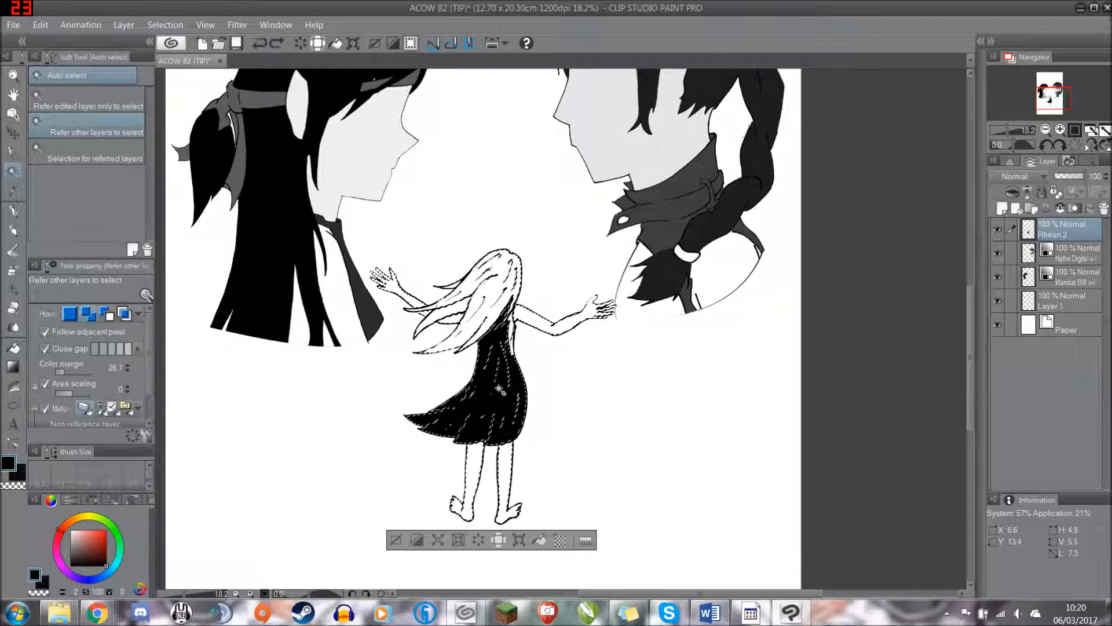
scroll(496, 371, up, 4)
key(ctrl+z)
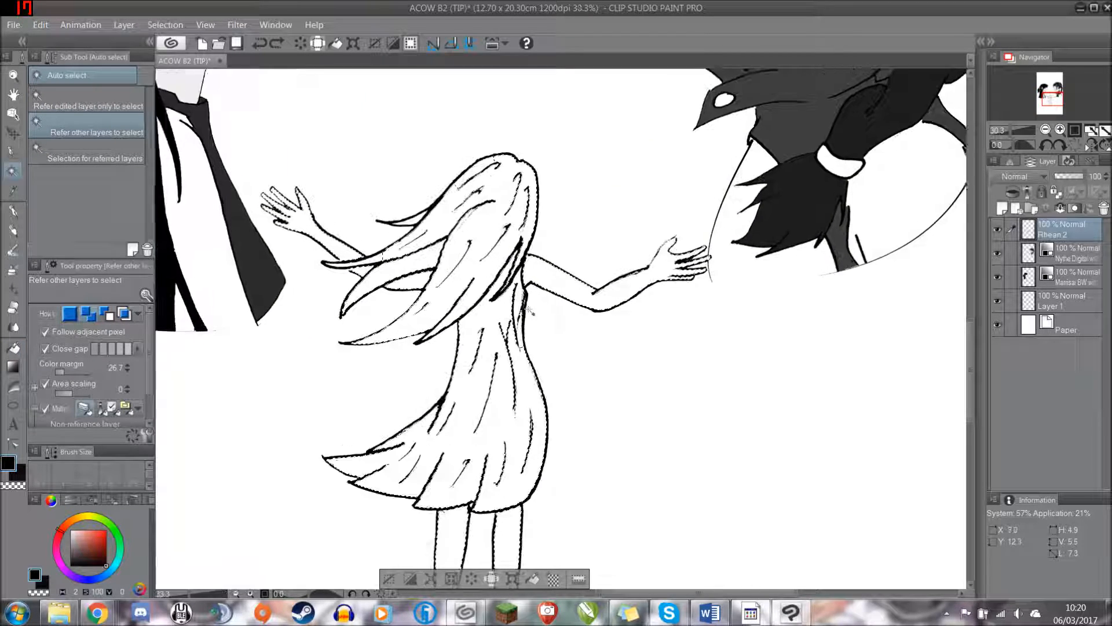
- Examine the selection edges around the girl's armpit, the side of her dress and her hair strands for unselected gaps
scroll(507, 313, up, 1)
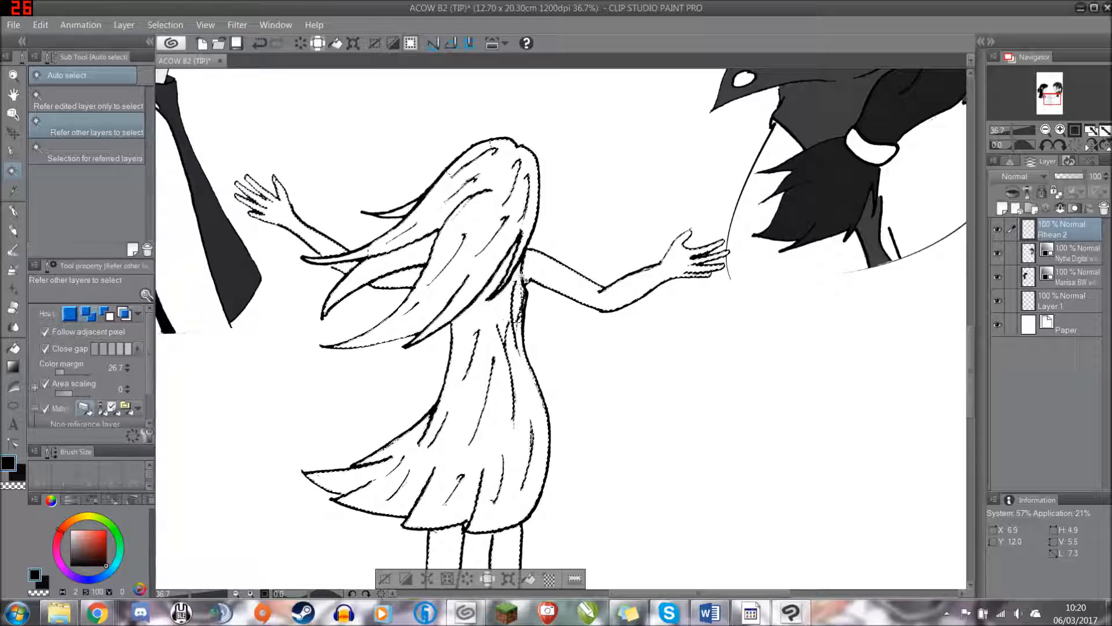
scroll(524, 278, up, 4)
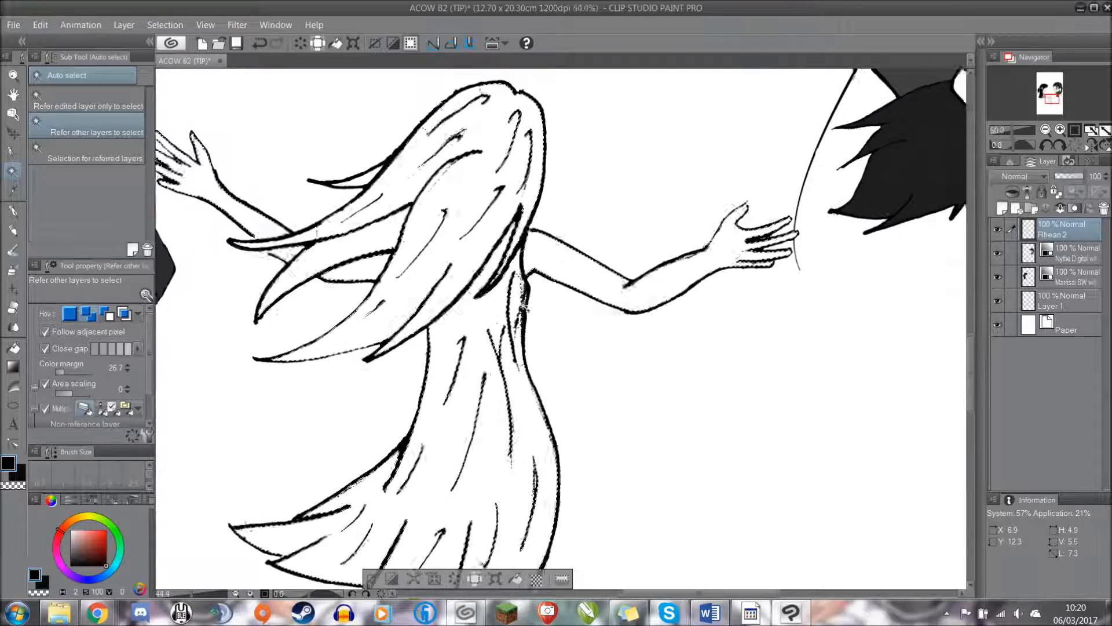
scroll(504, 264, up, 1)
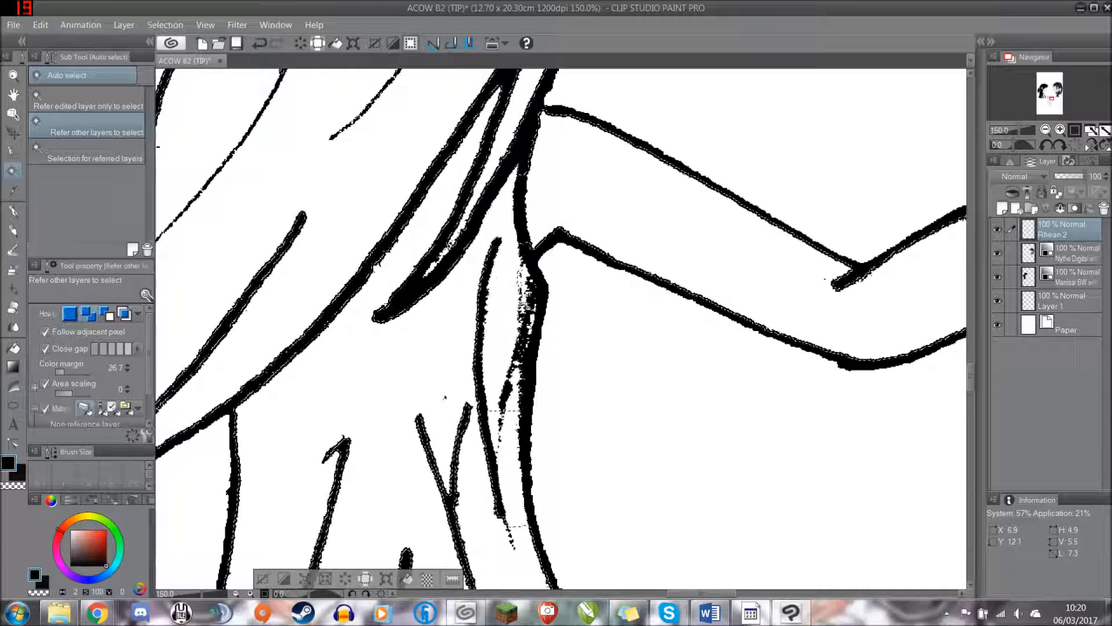
scroll(561, 328, down, 5)
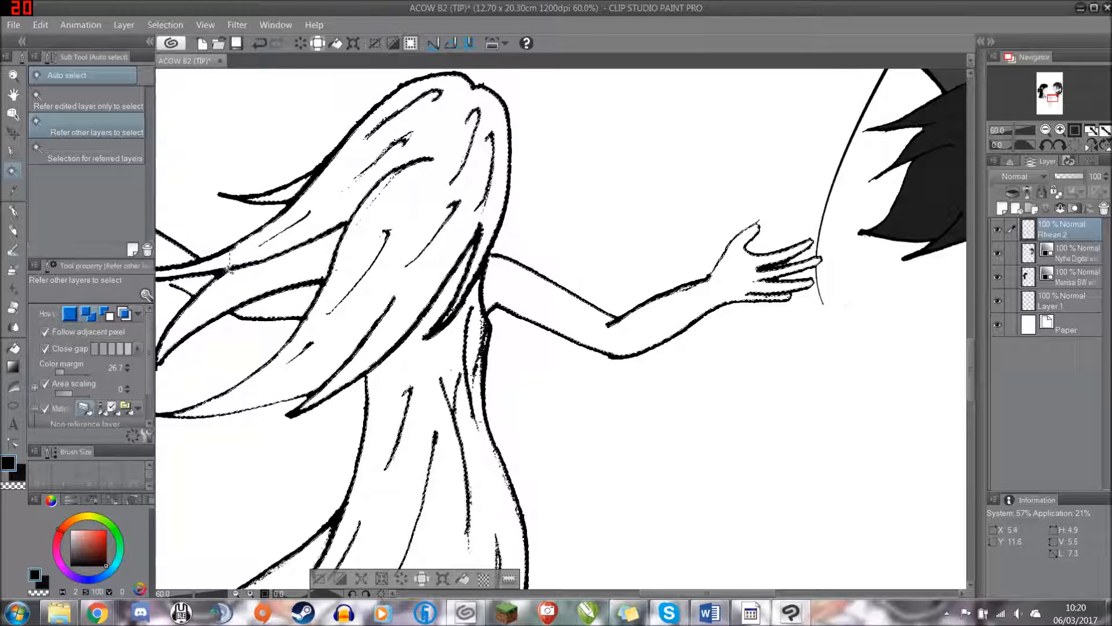
scroll(229, 252, up, 3)
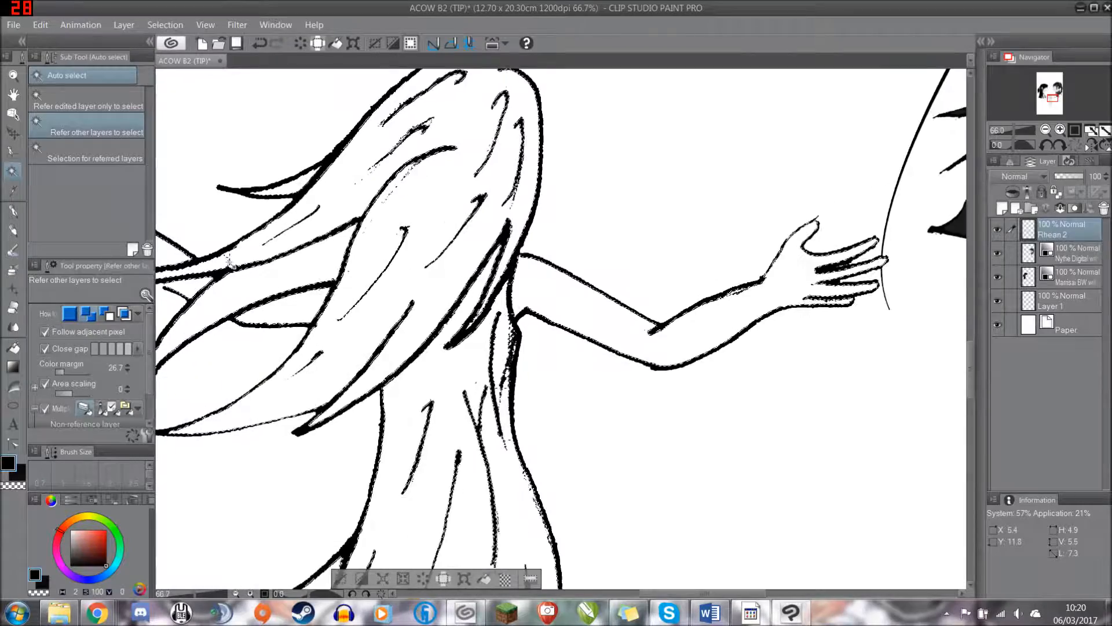
scroll(228, 258, down, 1)
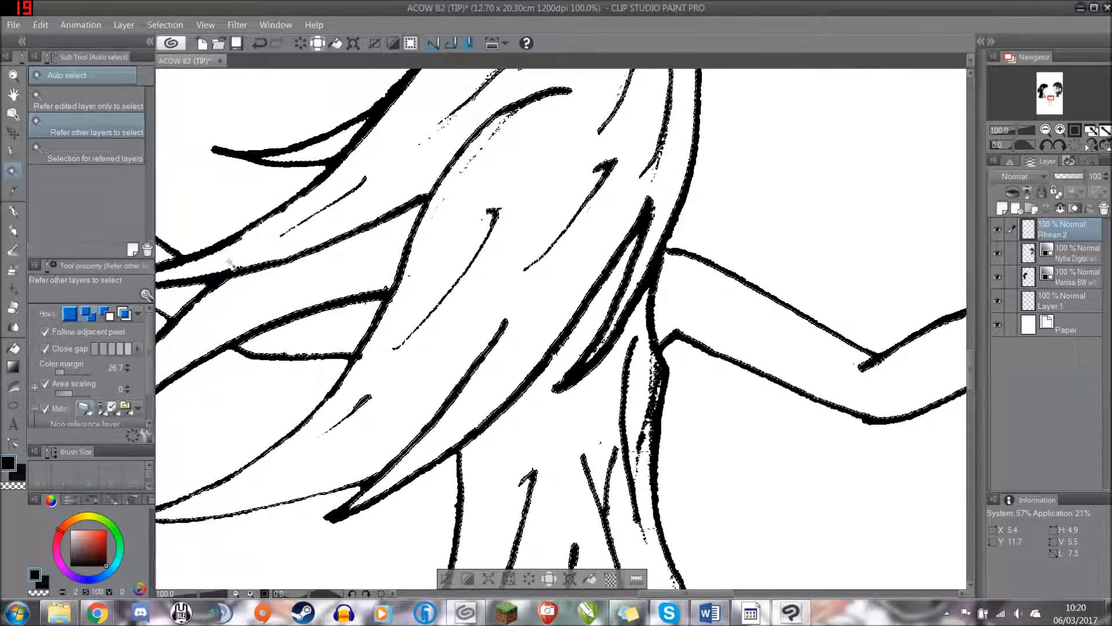
scroll(243, 265, down, 1)
scroll(244, 265, down, 1)
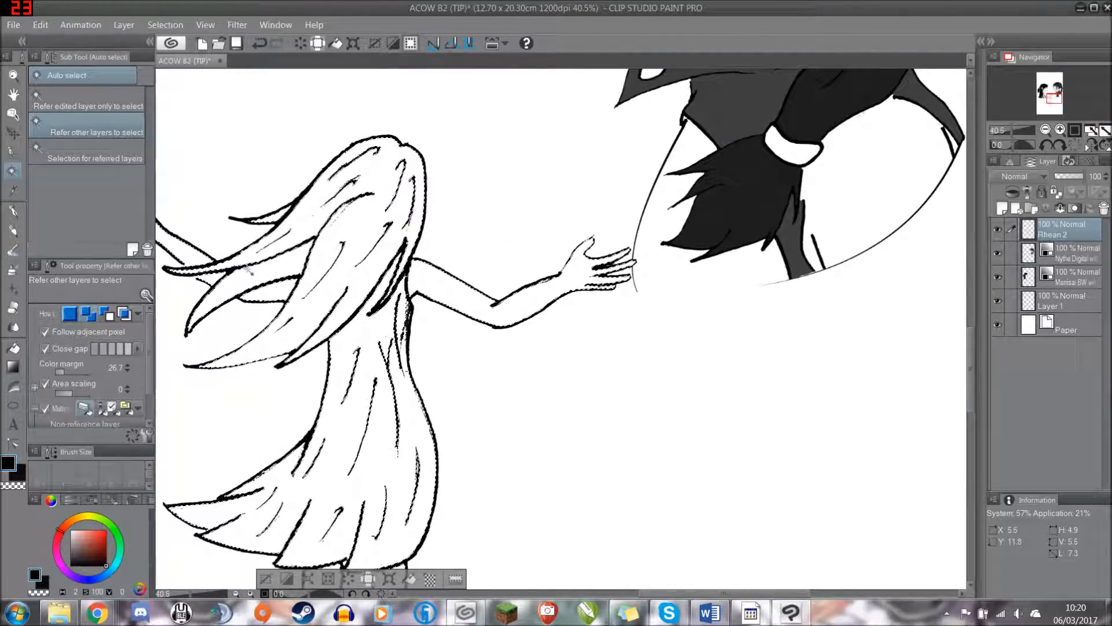
scroll(250, 414, down, 1)
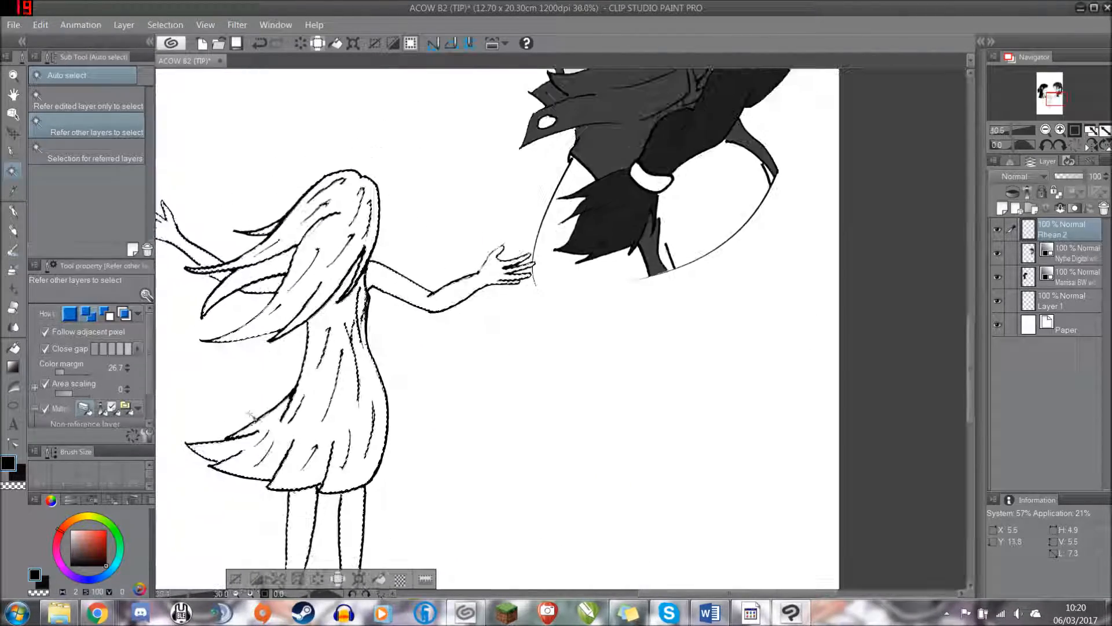
- Expand the girl's selected area once more to cover more of the line art
click(156, 25)
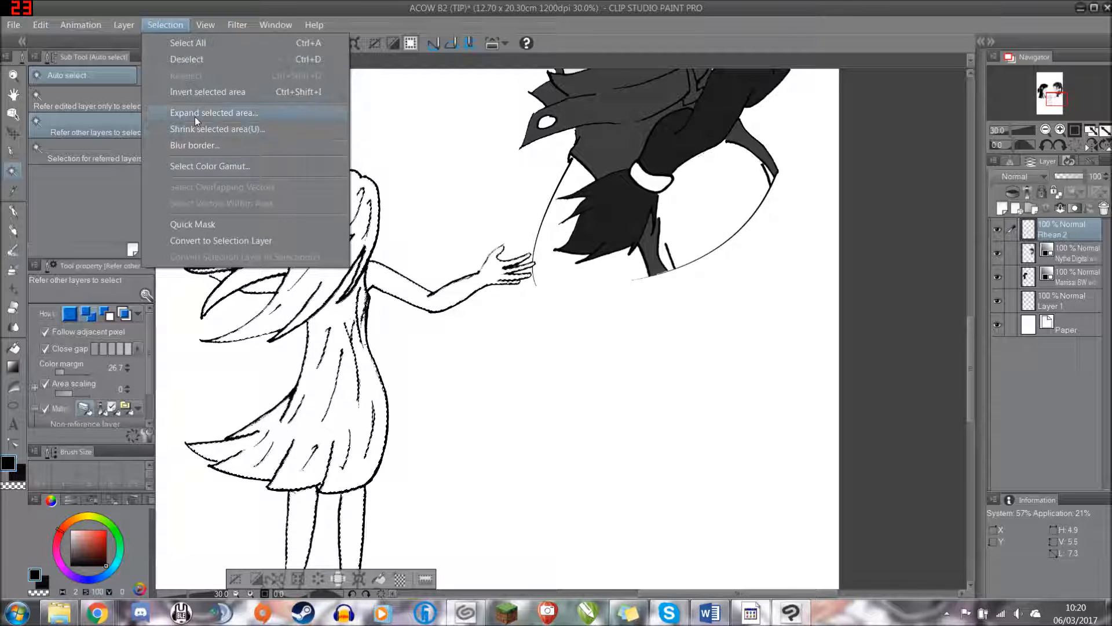
click(195, 113)
click(634, 283)
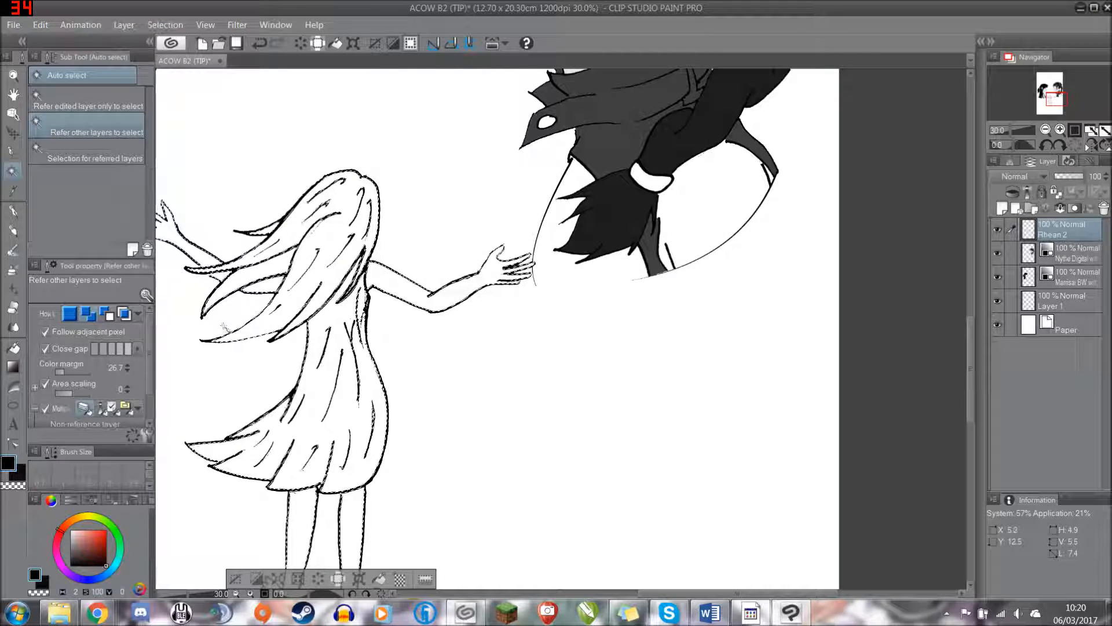
- Try a black fill on the girl's dress alone, and undo it
scroll(217, 363, up, 2)
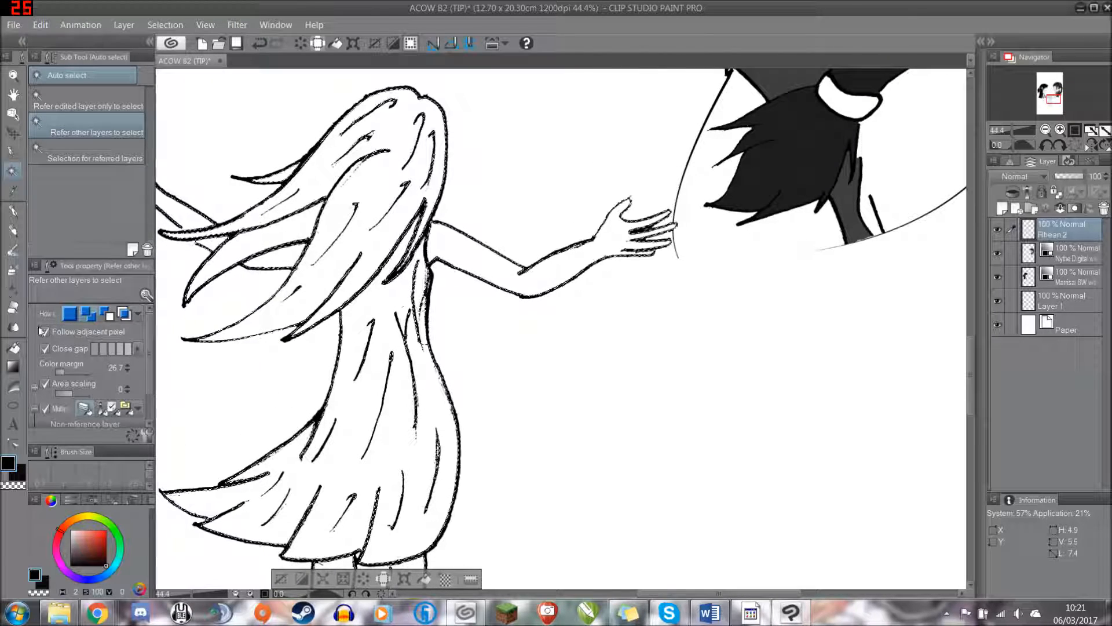
key(g)
click(419, 342)
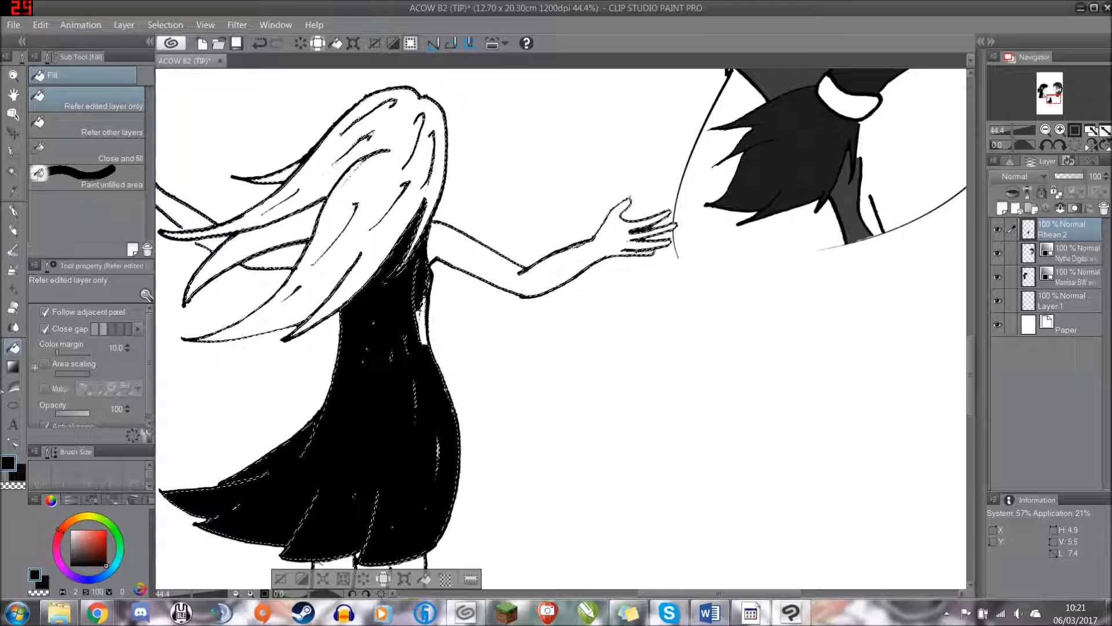
key(ctrl+z)
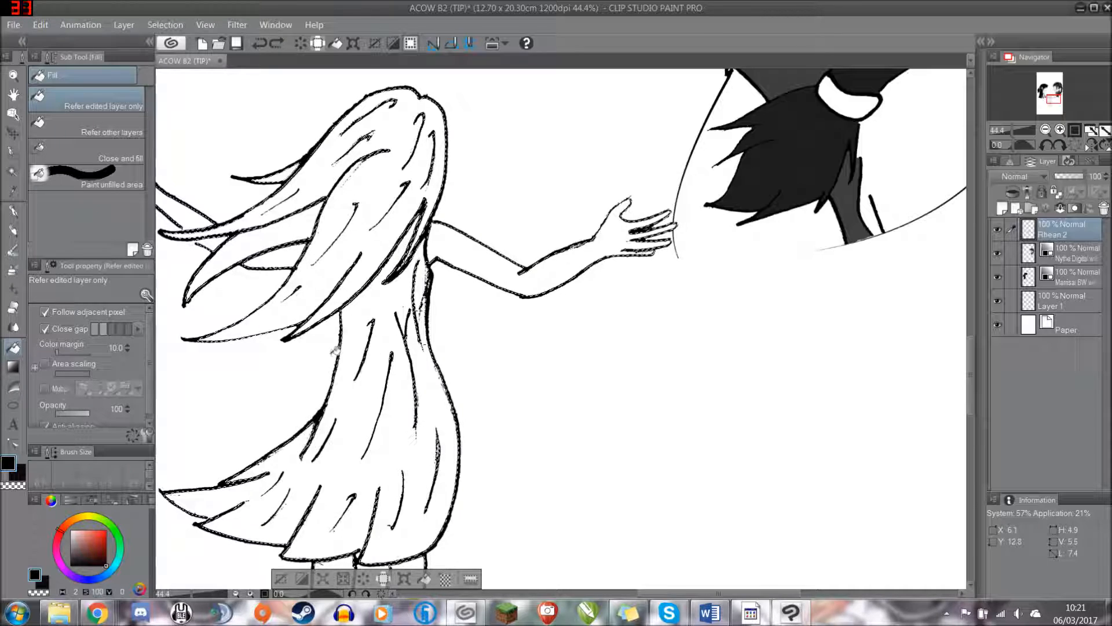
- Add the unselected gap along the side of the dress below the armpit to the selection with Auto select
click(12, 171)
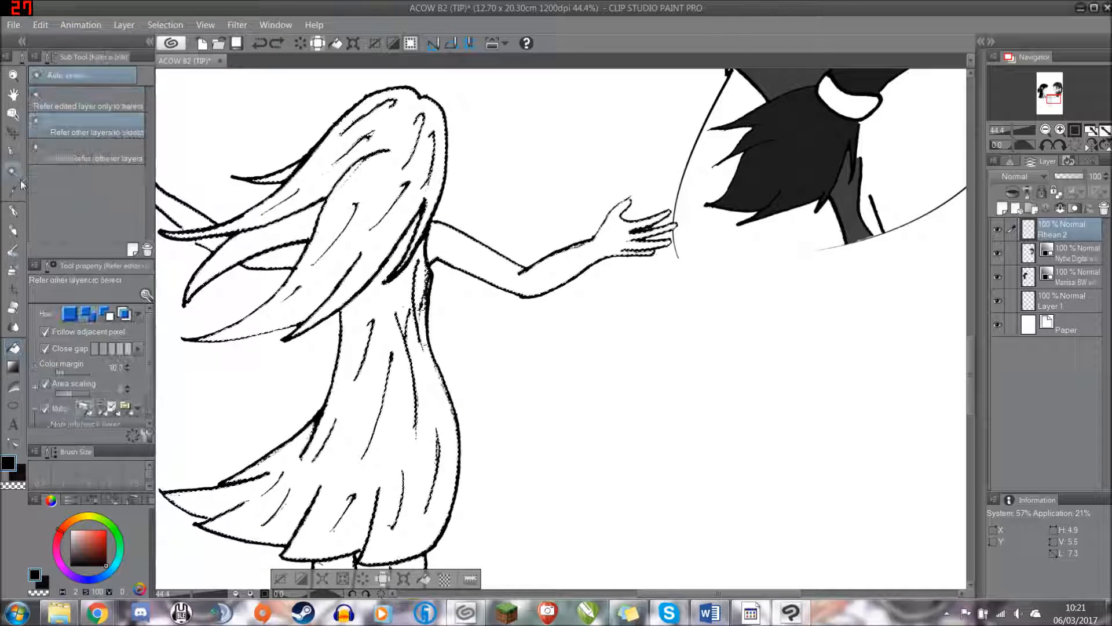
scroll(295, 278, up, 2)
click(481, 347)
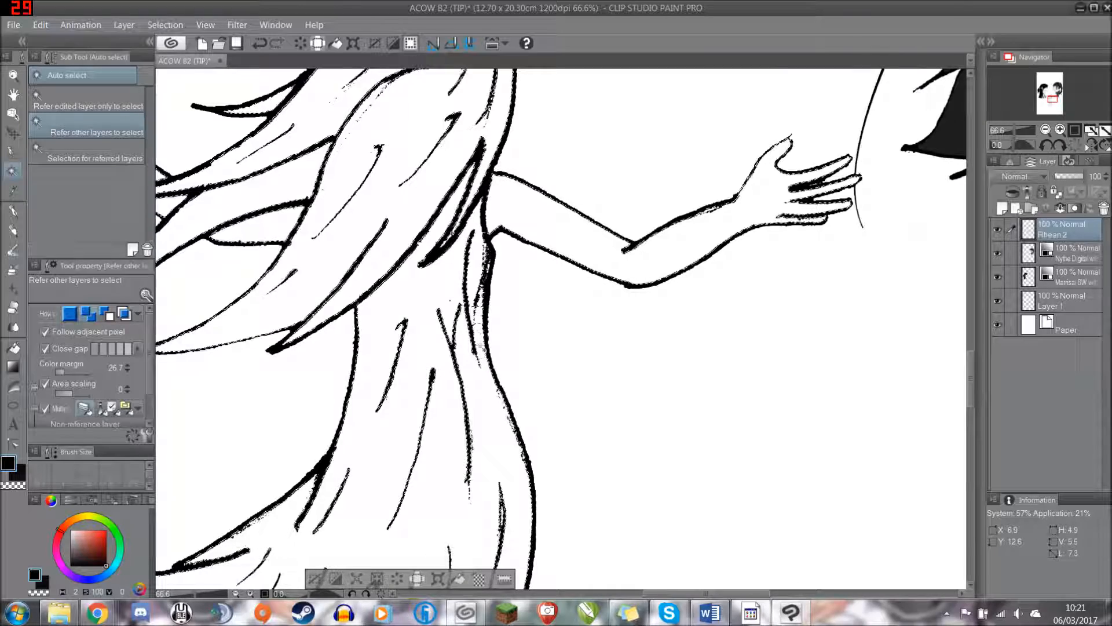
scroll(471, 368, down, 5)
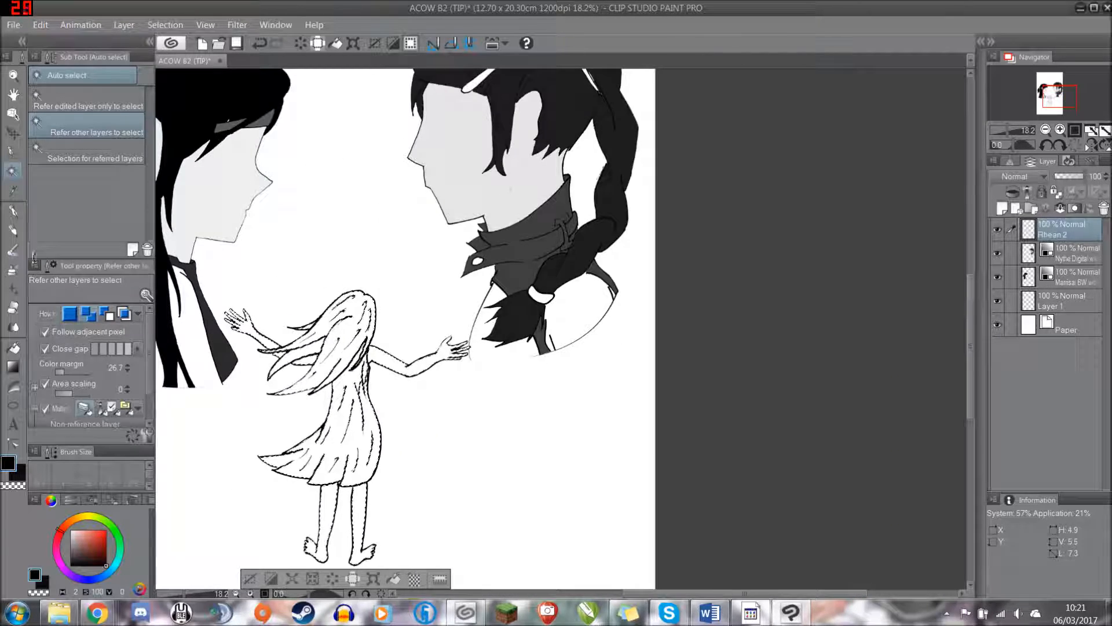
- Activate the Fill tool referring to the edited layer only, and expand the updated selection by 2 px
click(13, 347)
scroll(307, 471, up, 2)
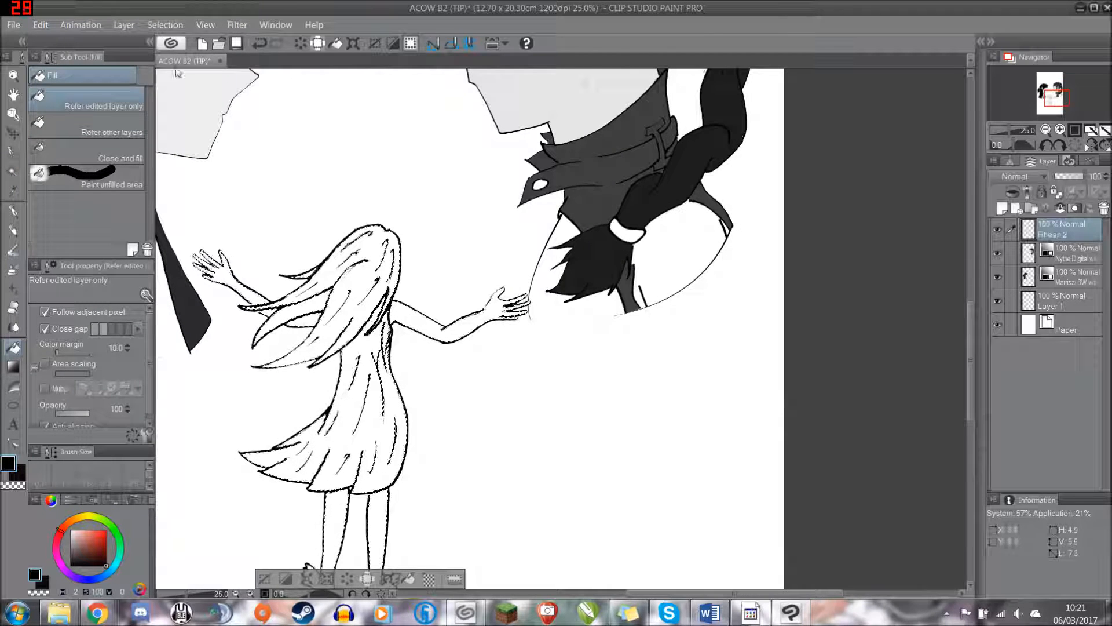
click(166, 25)
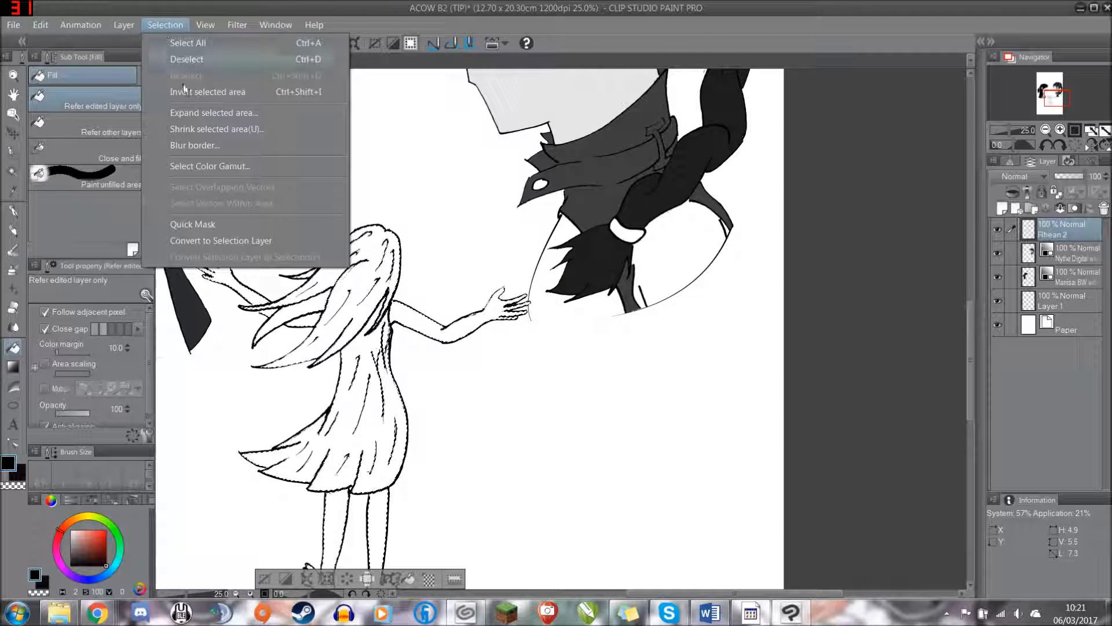
click(196, 117)
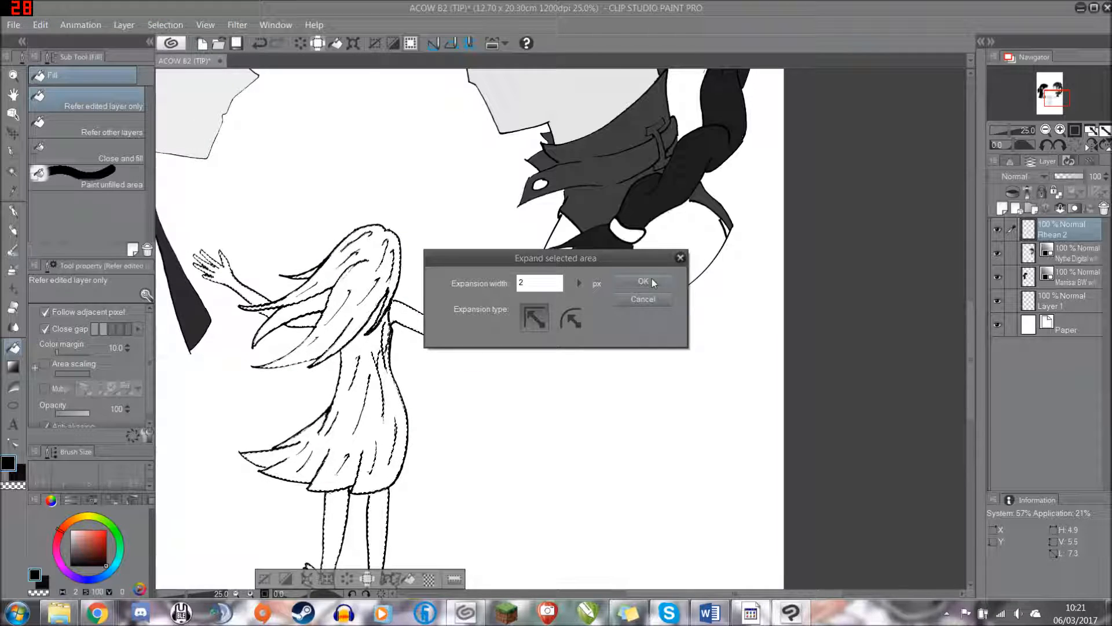
click(645, 282)
- Fill the girl's dress, hair, loose strands and both arms with black inside the selection on the Rhean 2 layer
scroll(405, 387, up, 3)
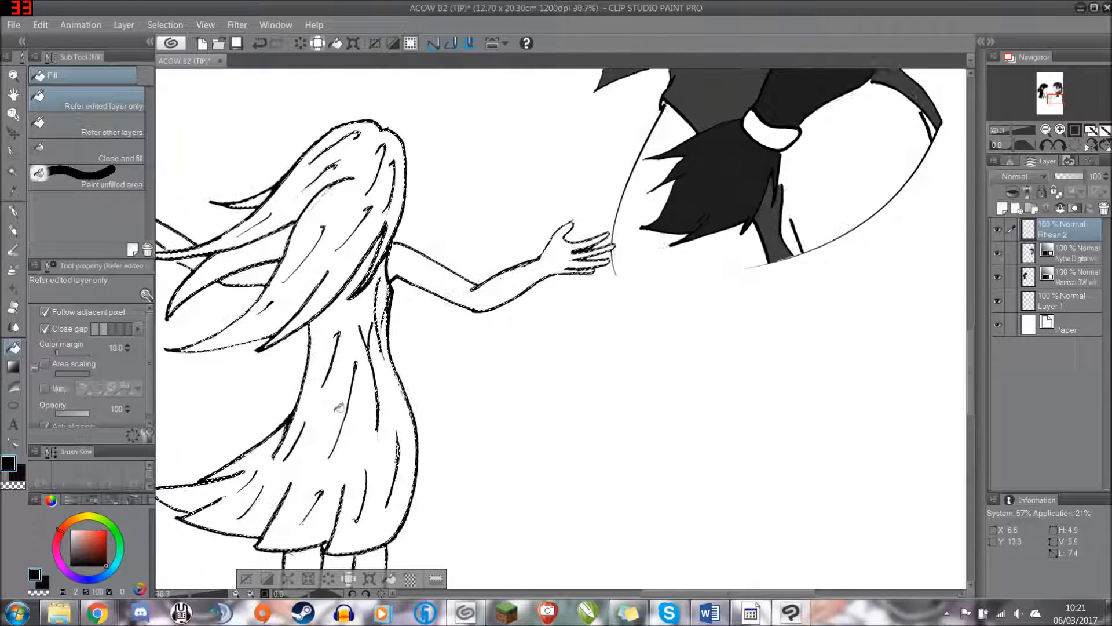
click(332, 409)
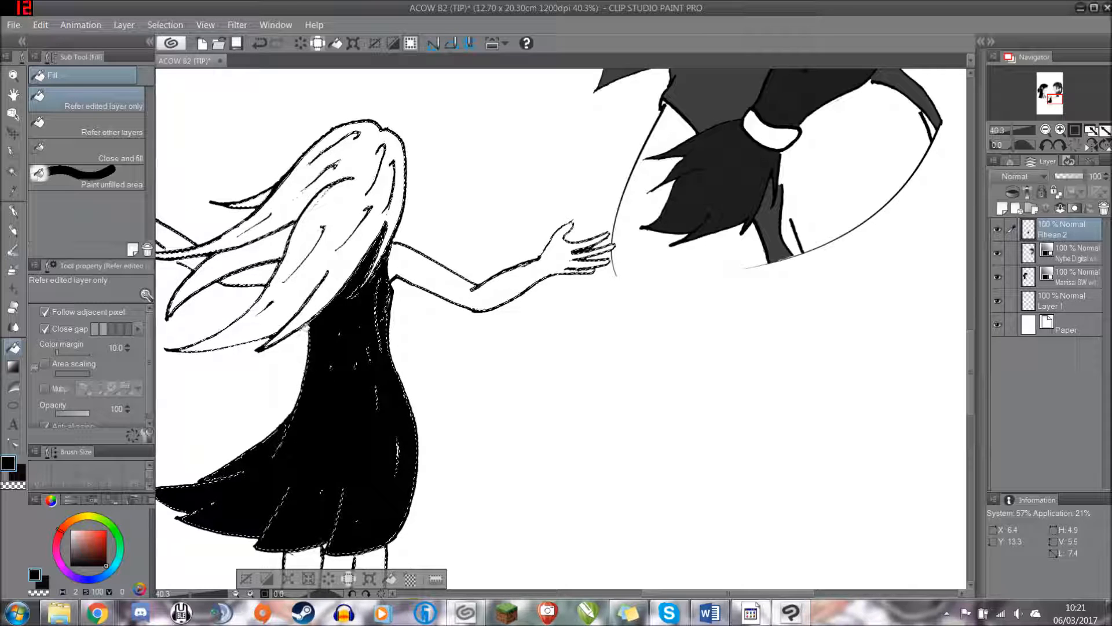
click(360, 251)
click(425, 259)
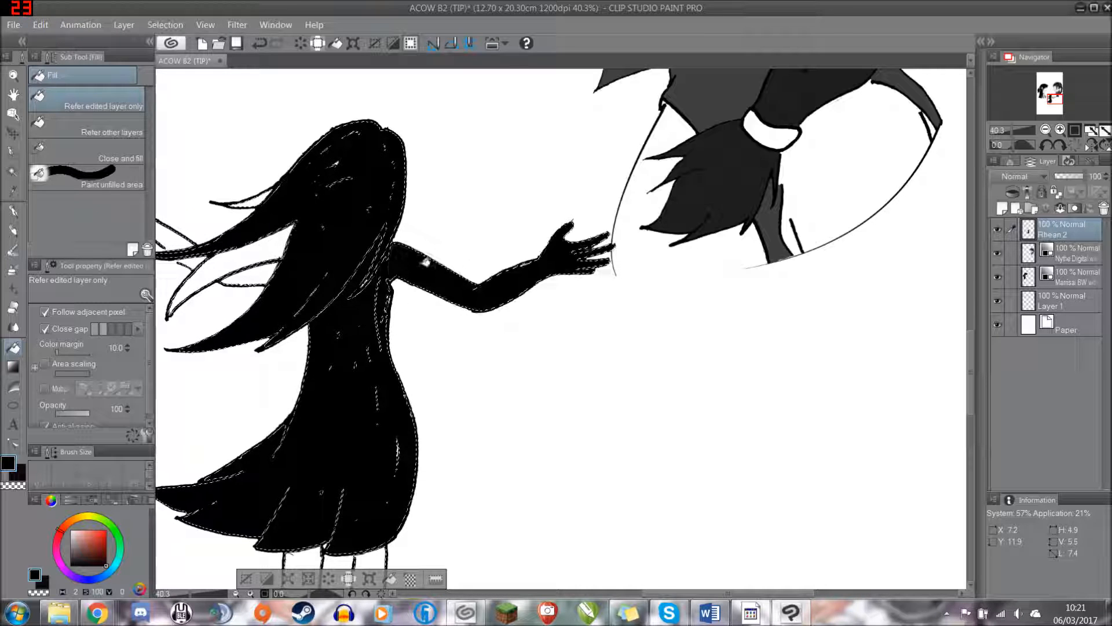
click(259, 262)
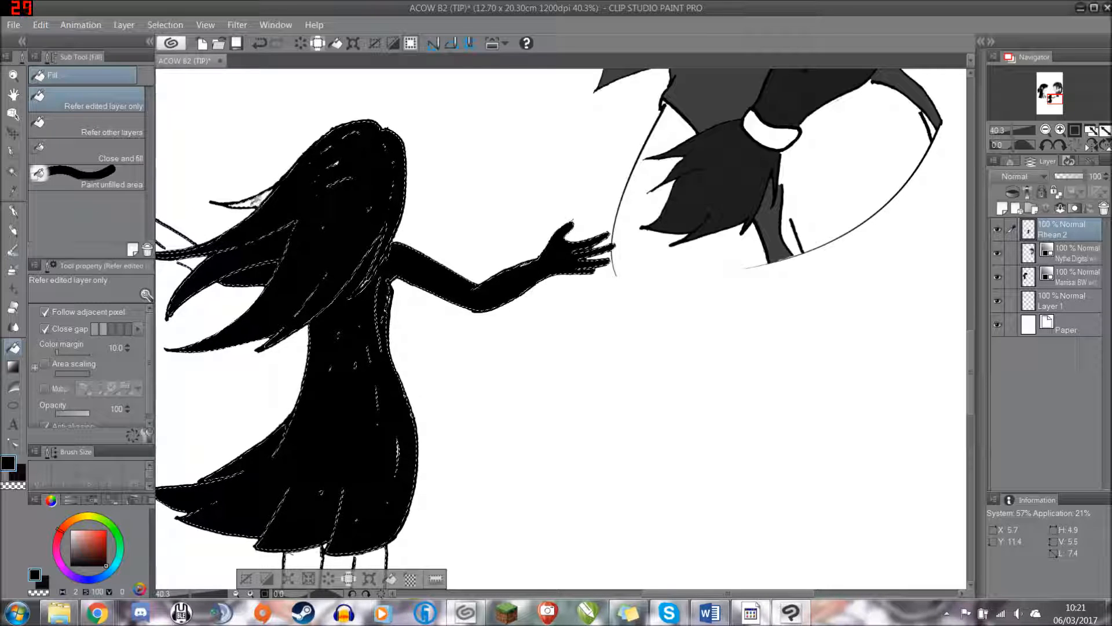
click(173, 248)
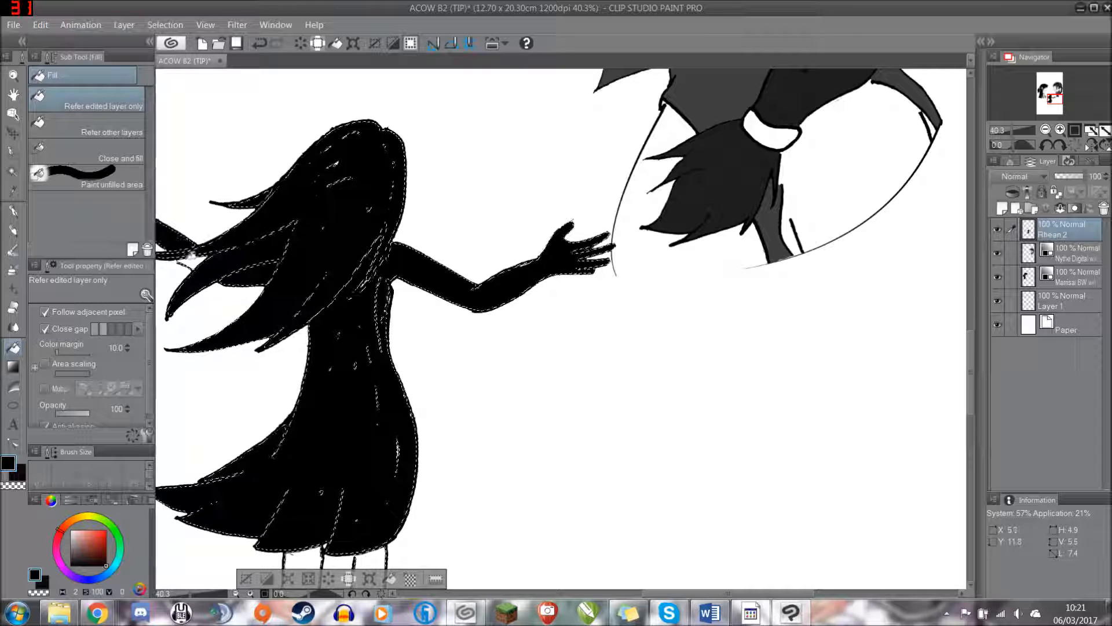
- Fill the girl's legs and feet with black and clear the selection
scroll(286, 353, down, 3)
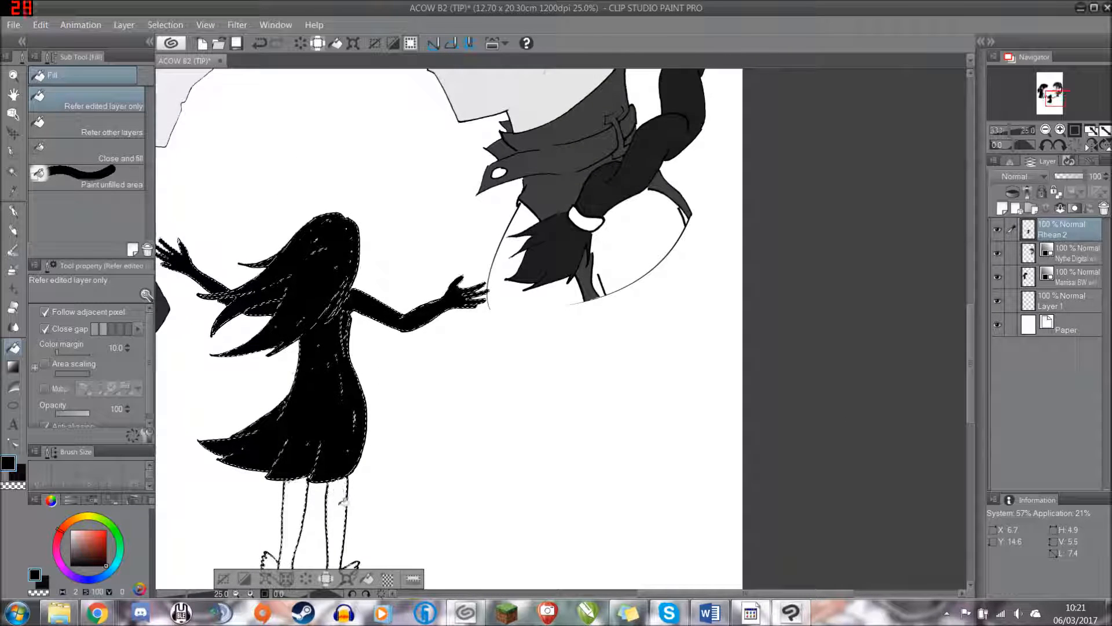
scroll(300, 508, down, 3)
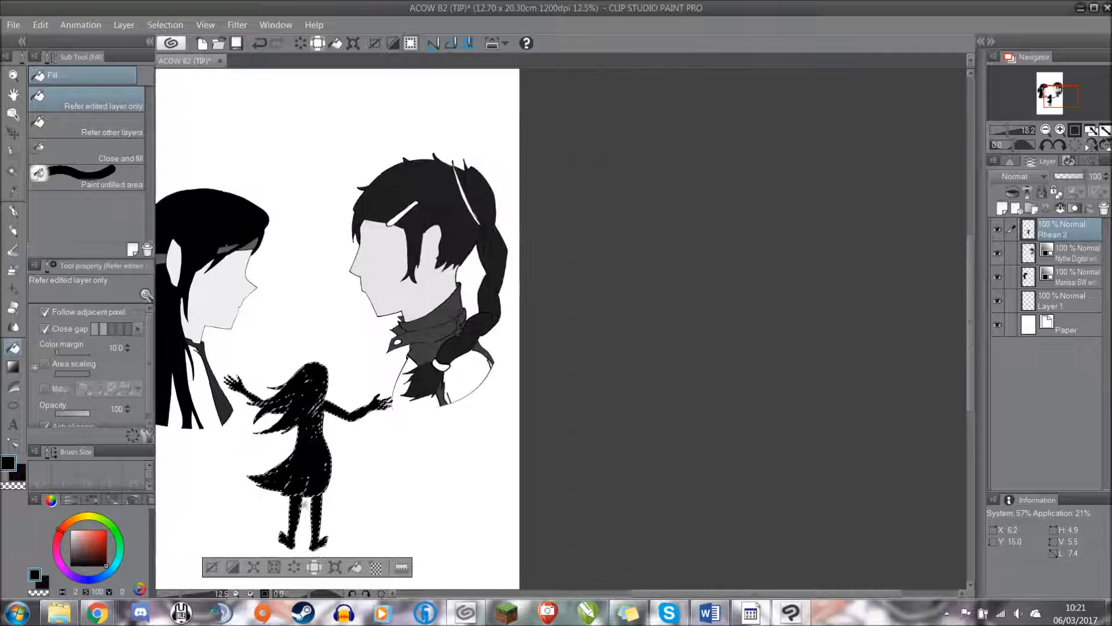
click(165, 25)
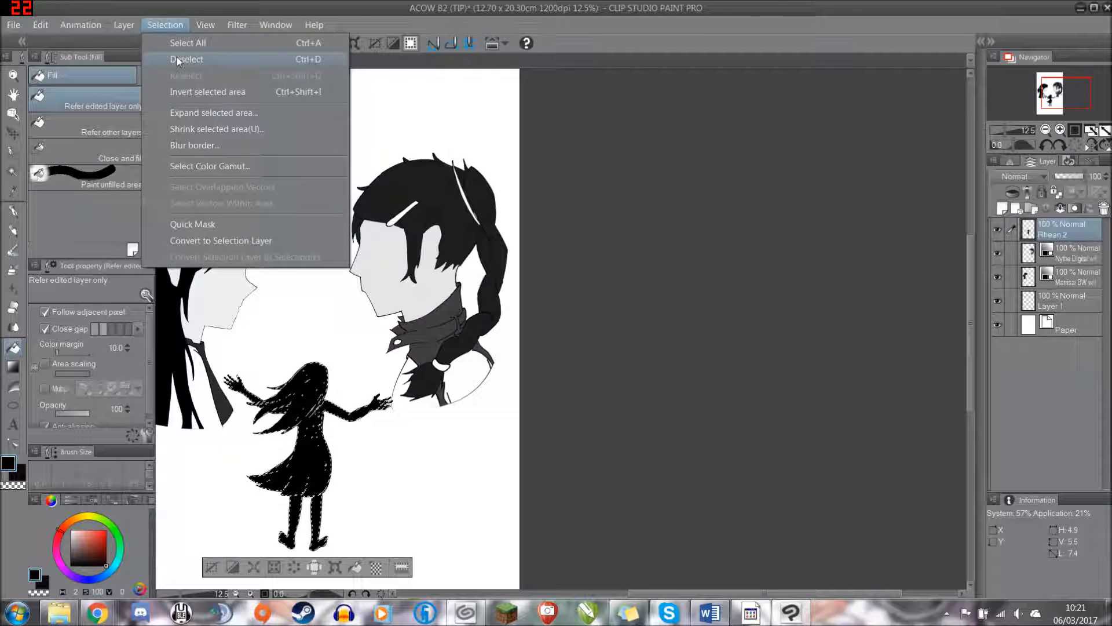
click(176, 57)
- Set the Stronger airbrush to size 234 and paint over the white gaps in the dress, undoing the last stroke
scroll(227, 474, up, 1)
scroll(227, 474, up, 4)
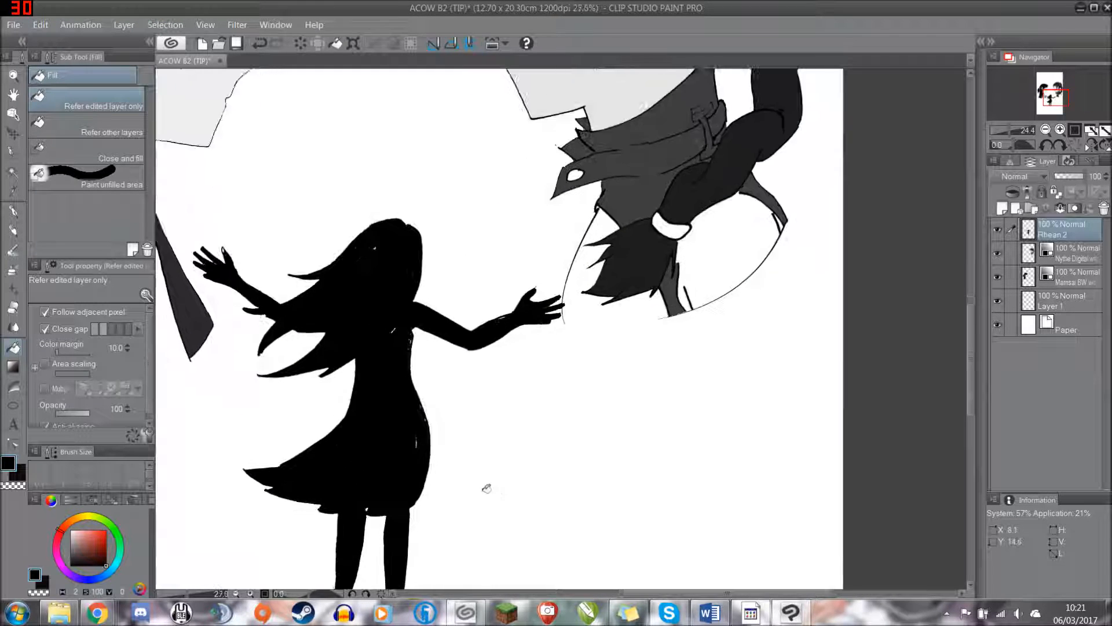
scroll(417, 463, up, 1)
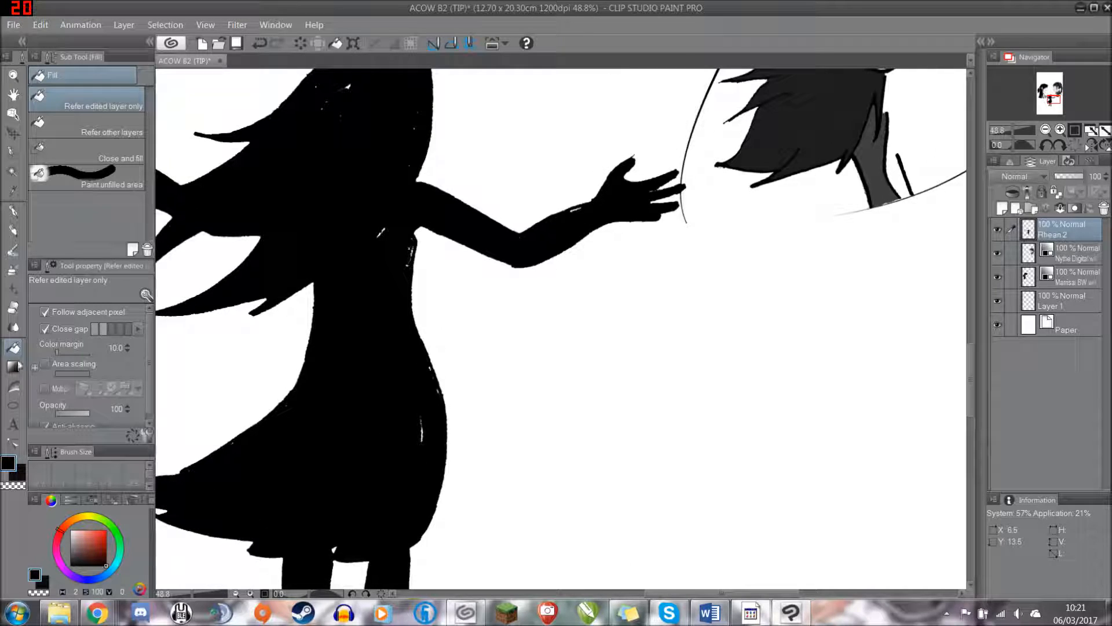
click(12, 270)
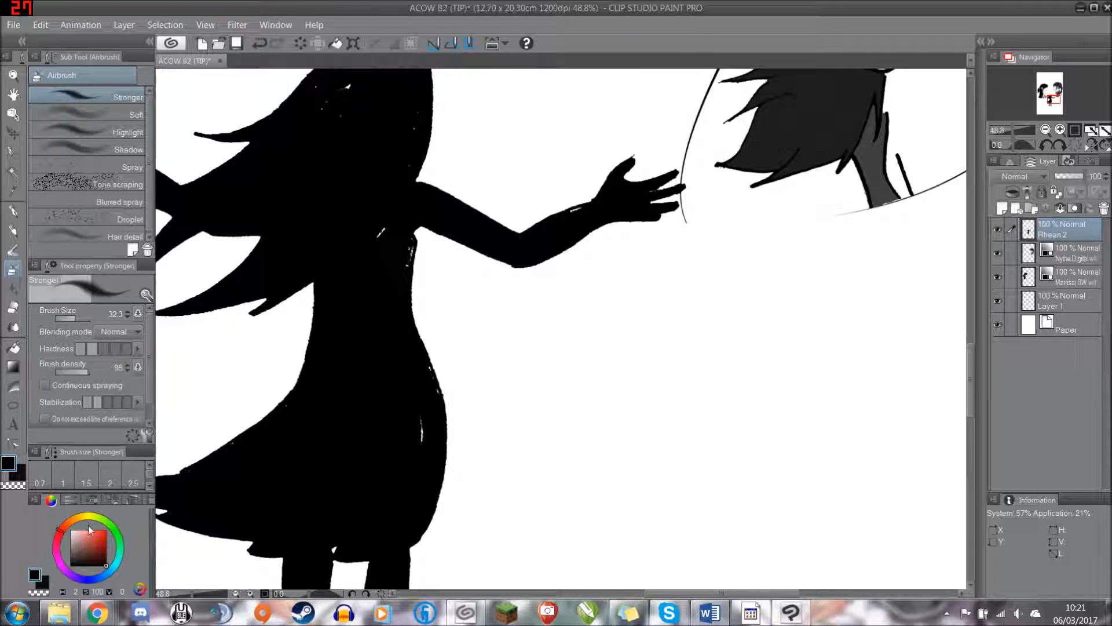
drag(73, 321, 81, 319)
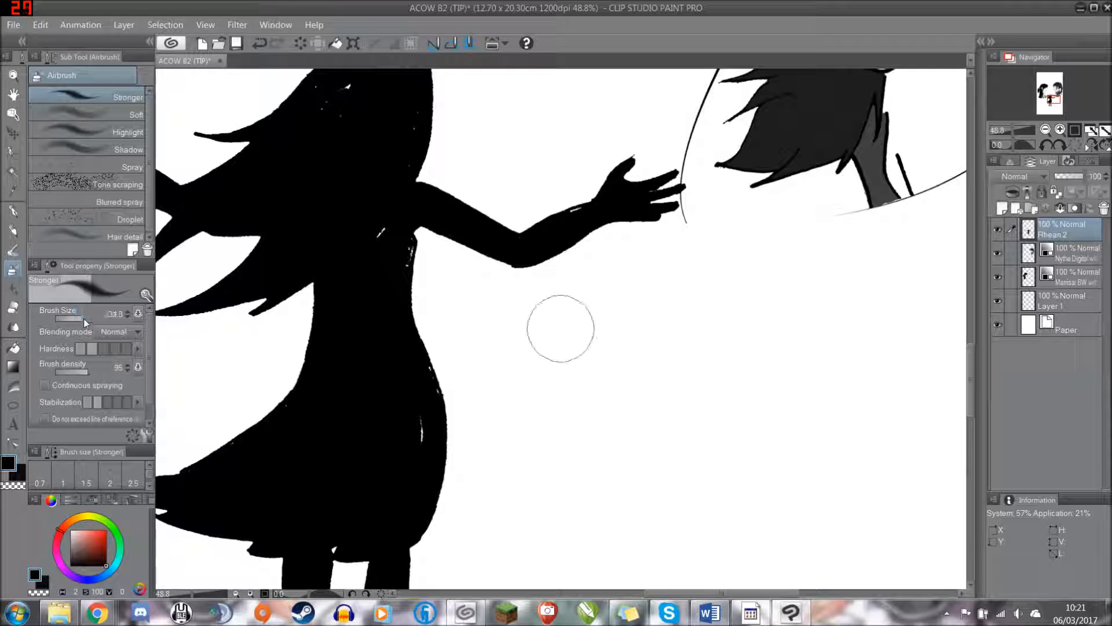
click(405, 422)
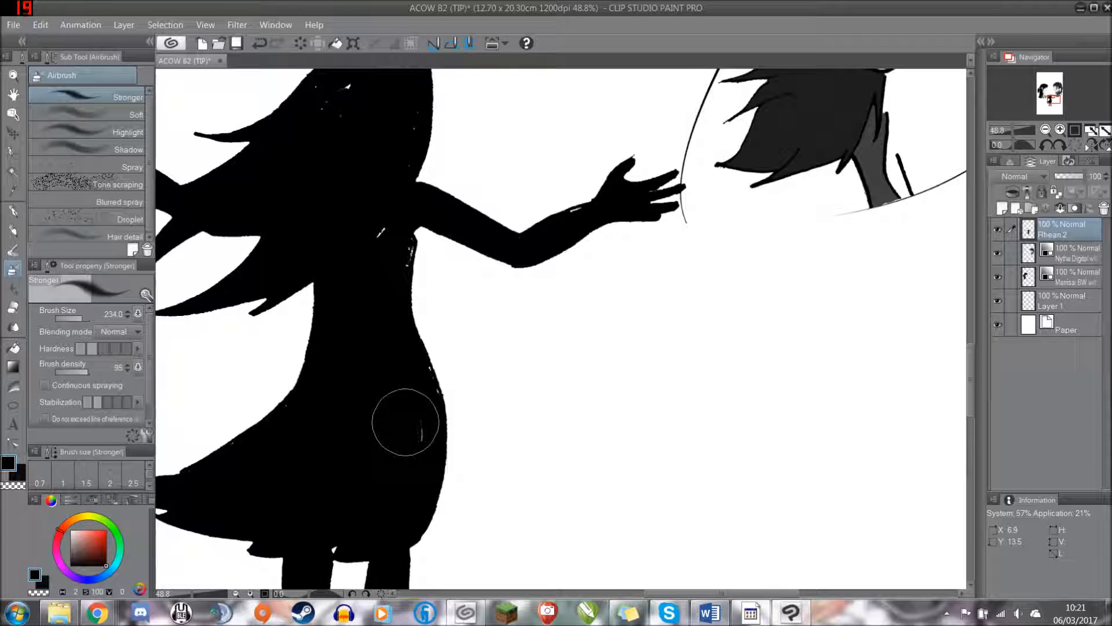
drag(406, 422, 400, 420)
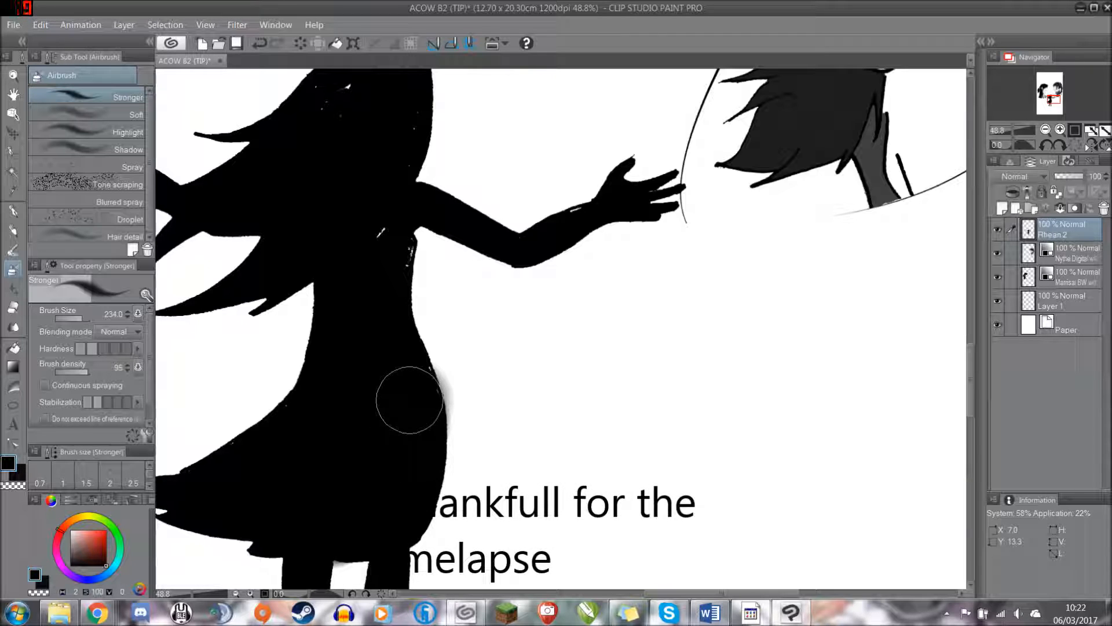
key(ctrl+z)
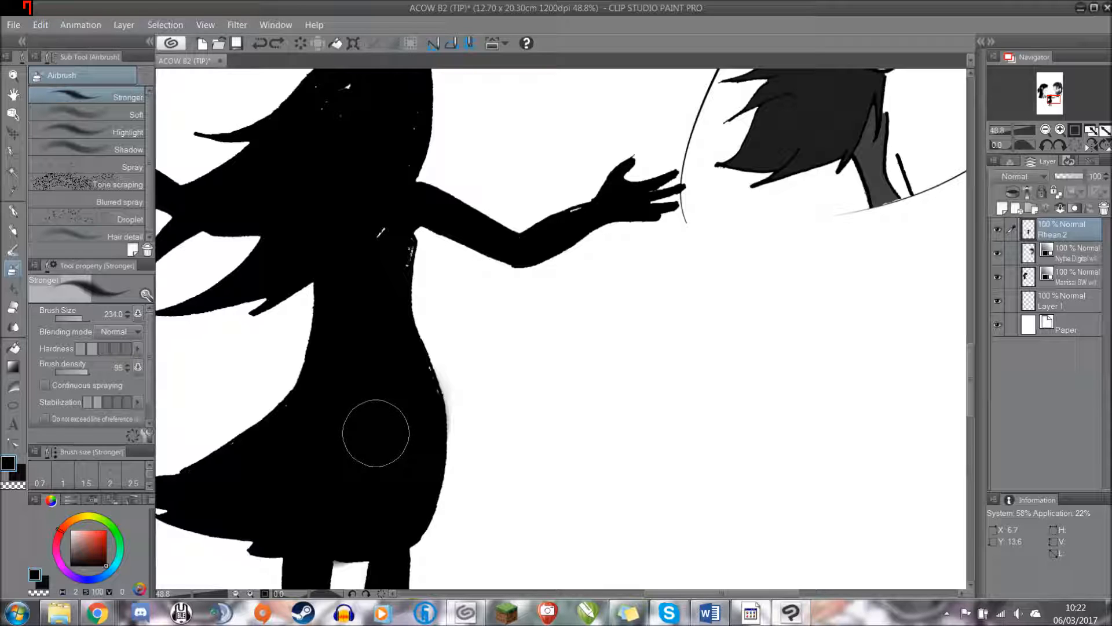
- Reduce the airbrush to size 38.1 and cover the remaining white specks along the side and upper part of the dress with black
key(bracketleft)
key(bracketleft)
key(bracketleft)
key(bracketleft)
key(bracketleft)
key(bracketleft)
key(bracketleft)
key(bracketleft)
scroll(416, 414, up, 3)
drag(472, 339, 480, 365)
drag(417, 174, 380, 413)
drag(365, 197, 356, 232)
- Paint over the leftover white specks in the girl's legs and feet with the black airbrush
scroll(267, 195, down, 4)
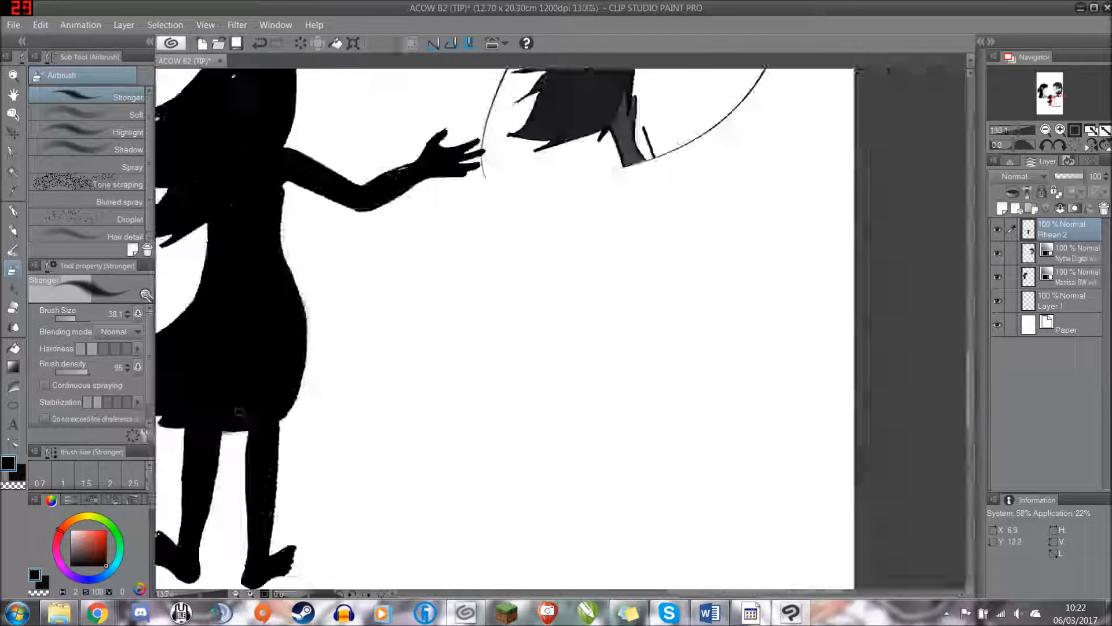
scroll(258, 386, up, 2)
scroll(284, 510, up, 3)
drag(387, 336, 388, 406)
scroll(251, 427, down, 1)
drag(251, 427, 487, 253)
scroll(249, 397, up, 2)
drag(376, 109, 377, 80)
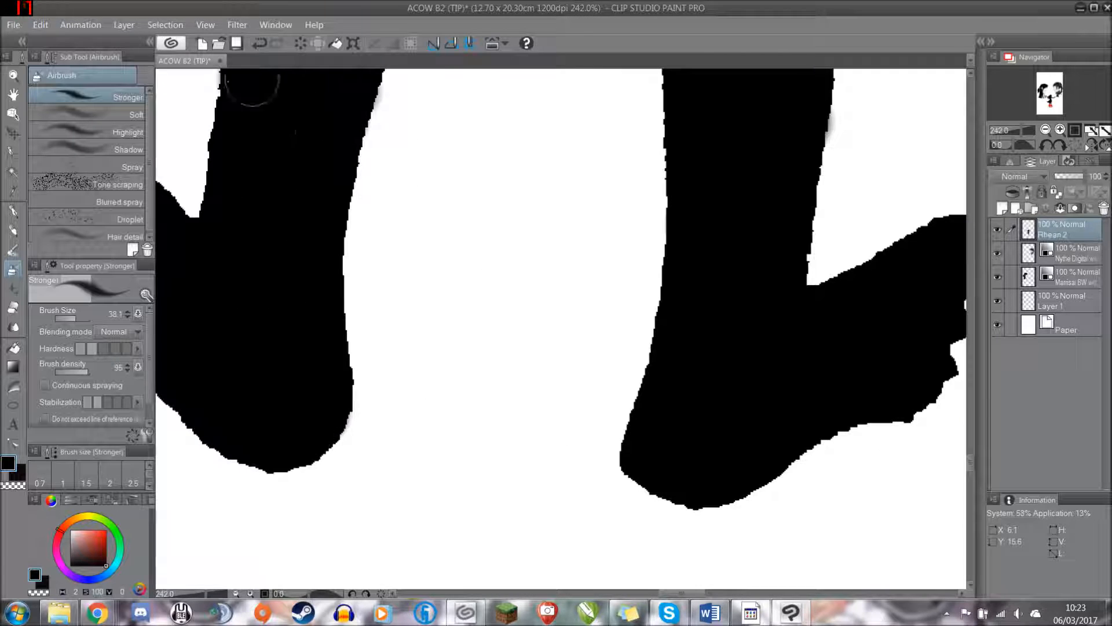
drag(255, 89, 624, 91)
- Reduce the airbrush to size 8.6 and touch up the edges and pointed tips of the skirt hem in black
key(bracketleft)
scroll(438, 143, up, 2)
drag(779, 106, 511, 457)
drag(422, 87, 519, 579)
scroll(519, 159, down, 2)
drag(348, 116, 565, 399)
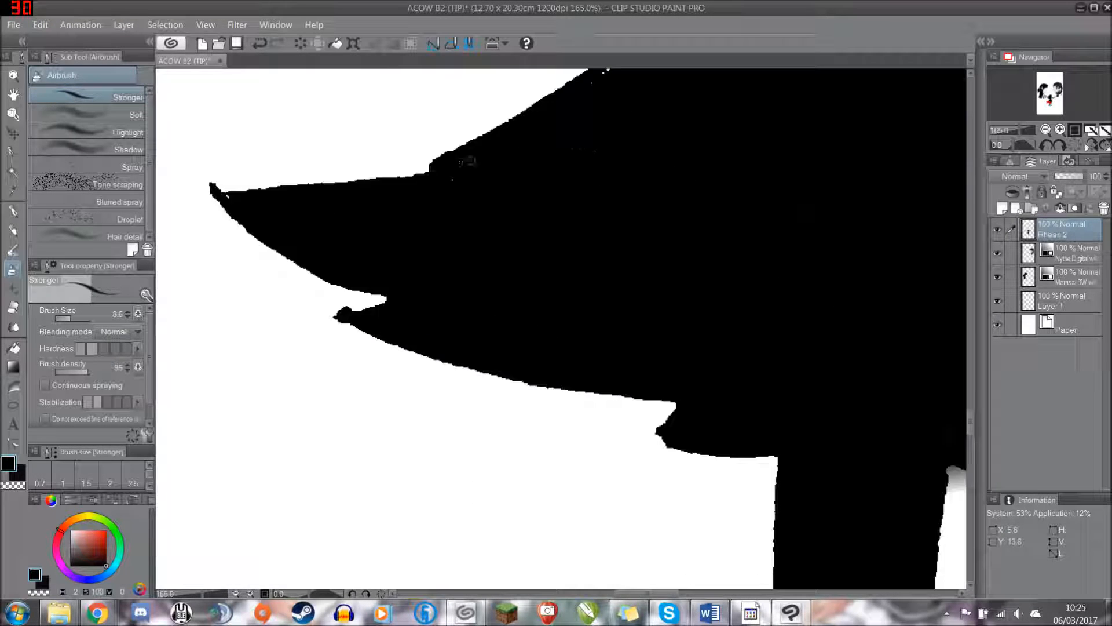
scroll(462, 162, up, 1)
drag(637, 145, 480, 304)
- Enlarge the airbrush to size 102.5 and paint over the white specks inside the girl's hair and upper body
scroll(672, 89, down, 4)
scroll(794, 184, up, 1)
key(bracketright)
key(bracketright)
key(bracketright)
key(bracketright)
key(bracketright)
key(bracketright)
scroll(709, 314, down, 1)
drag(709, 315, 719, 423)
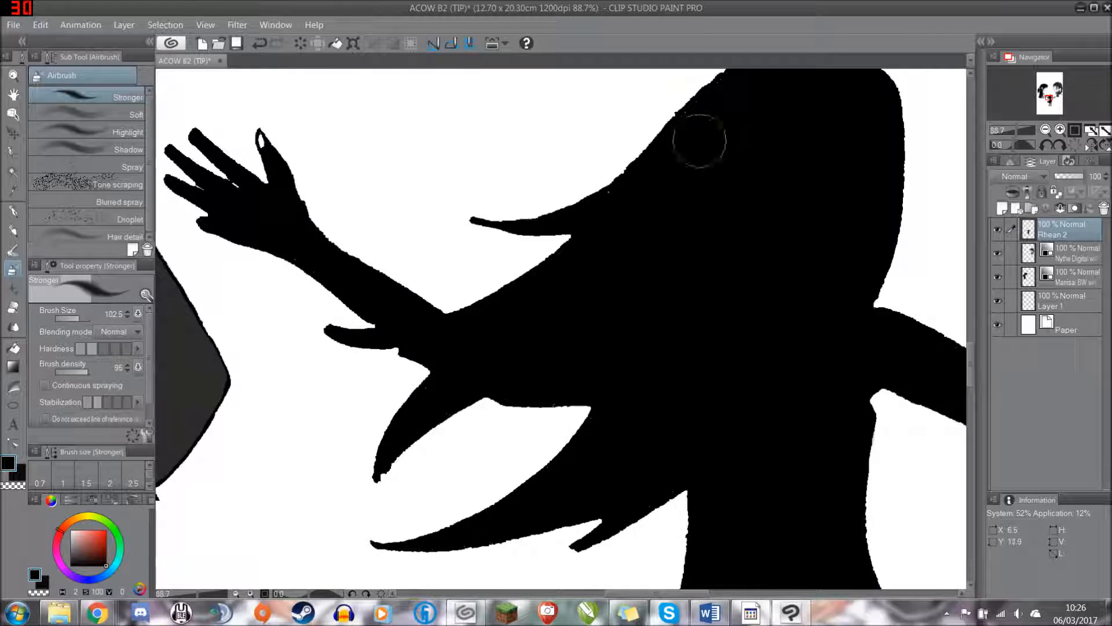
- Shrink the airbrush and touch up the fine gaps and edges of the girl's hair strands, arms and hands in black
scroll(701, 142, up, 4)
key(bracketleft)
key(bracketleft)
key(bracketleft)
key(bracketleft)
key(bracketleft)
drag(777, 116, 455, 282)
drag(861, 154, 348, 348)
drag(405, 533, 857, 423)
drag(869, 470, 232, 458)
scroll(561, 329, down, 1)
- Clean up the silhouette with the eraser and airbrush, and add a layer named Shadows beneath Rhean 2
click(13, 308)
scroll(351, 401, down, 8)
drag(348, 377, 678, 377)
scroll(397, 373, up, 8)
click(13, 270)
scroll(438, 522, down, 7)
scroll(582, 329, down, 2)
drag(398, 533, 397, 337)
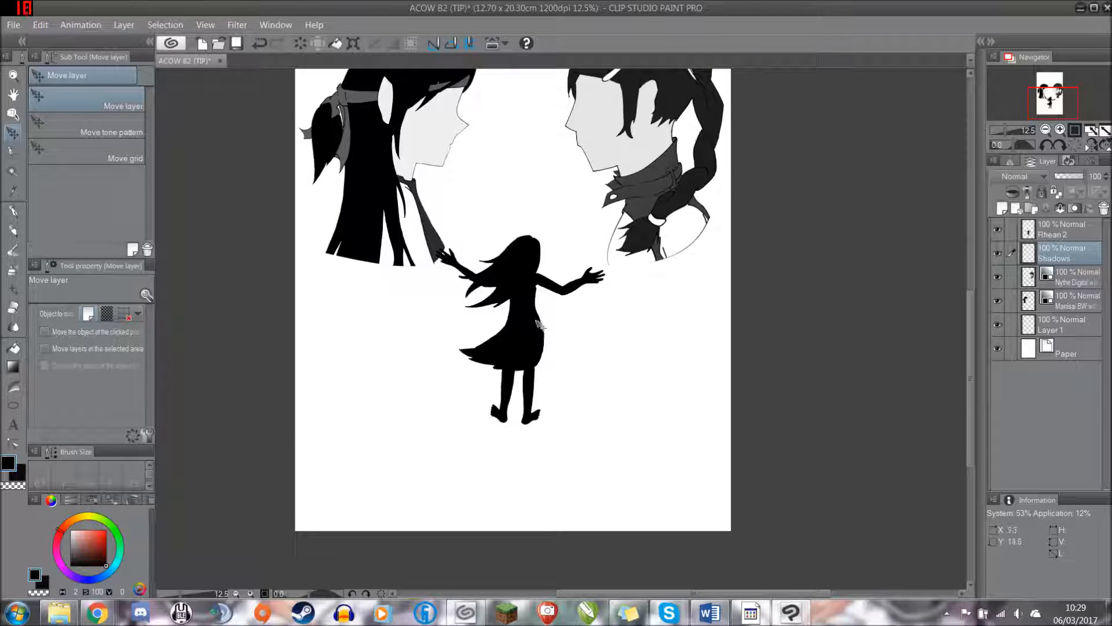
- Examine the finished silhouette up close and its placement within the whole page
scroll(545, 339, up, 3)
scroll(647, 297, up, 2)
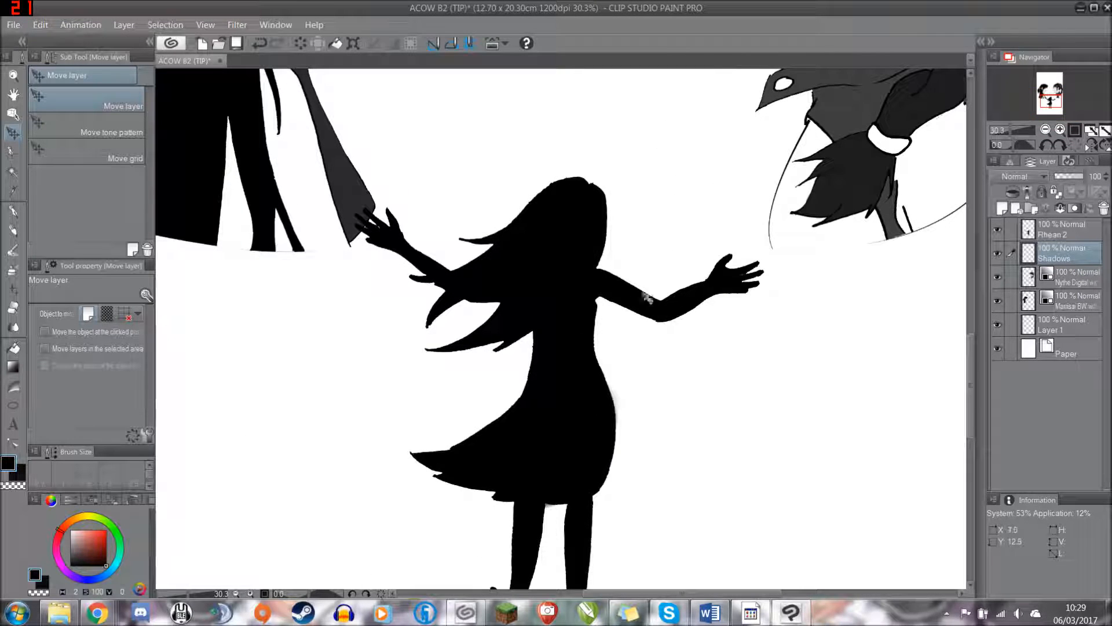
scroll(536, 419, down, 2)
scroll(554, 404, down, 1)
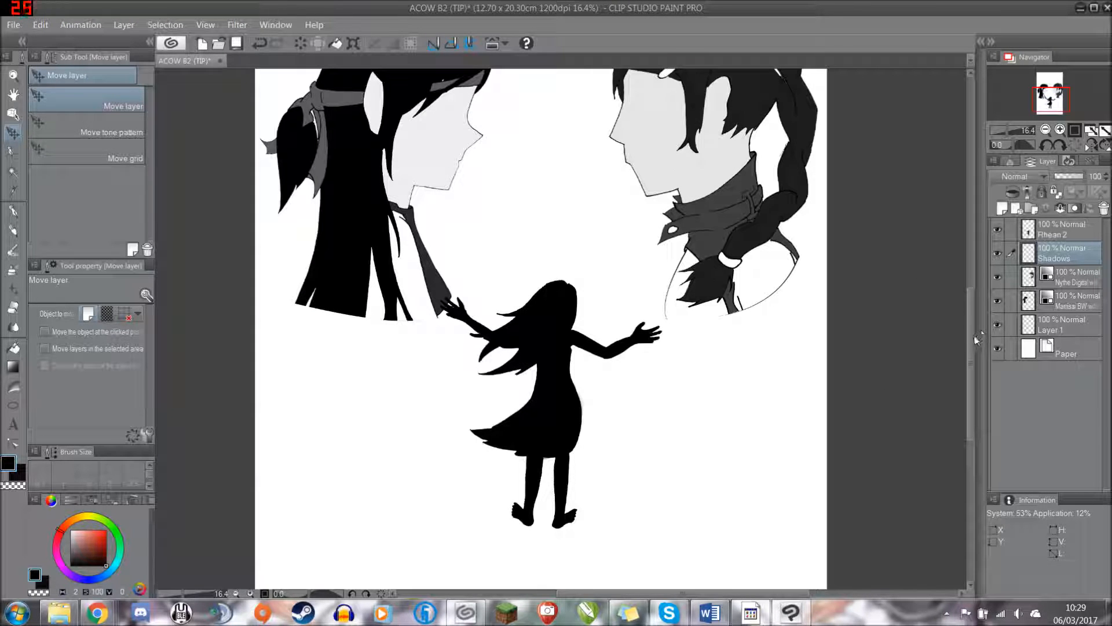
drag(969, 339, 972, 366)
scroll(882, 387, down, 3)
drag(971, 273, 994, 430)
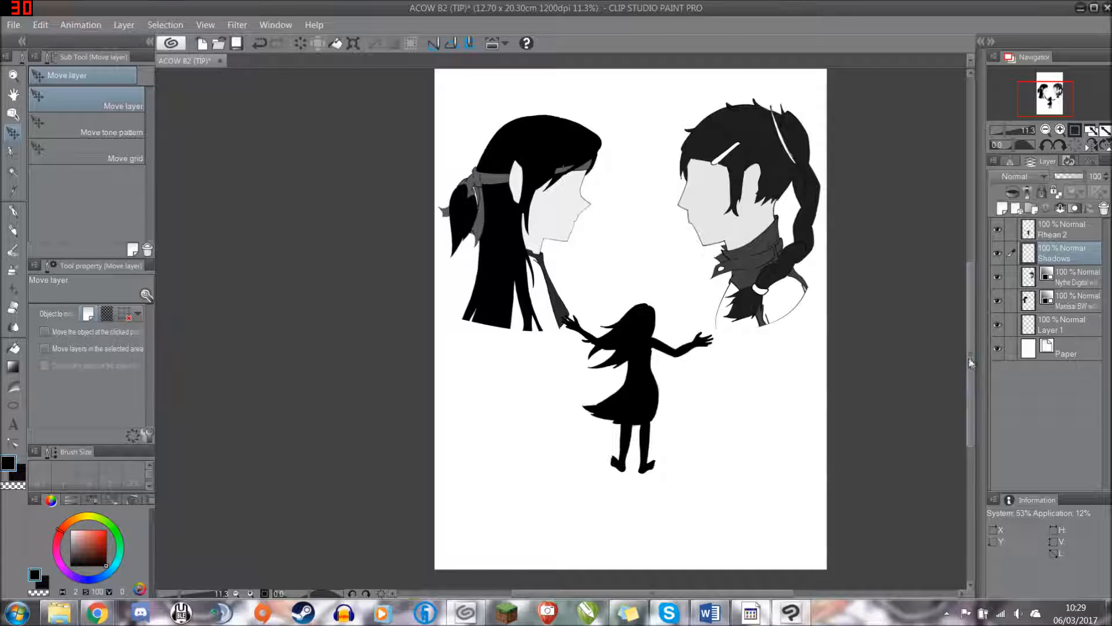
scroll(973, 371, down, 1)
drag(973, 375, 972, 374)
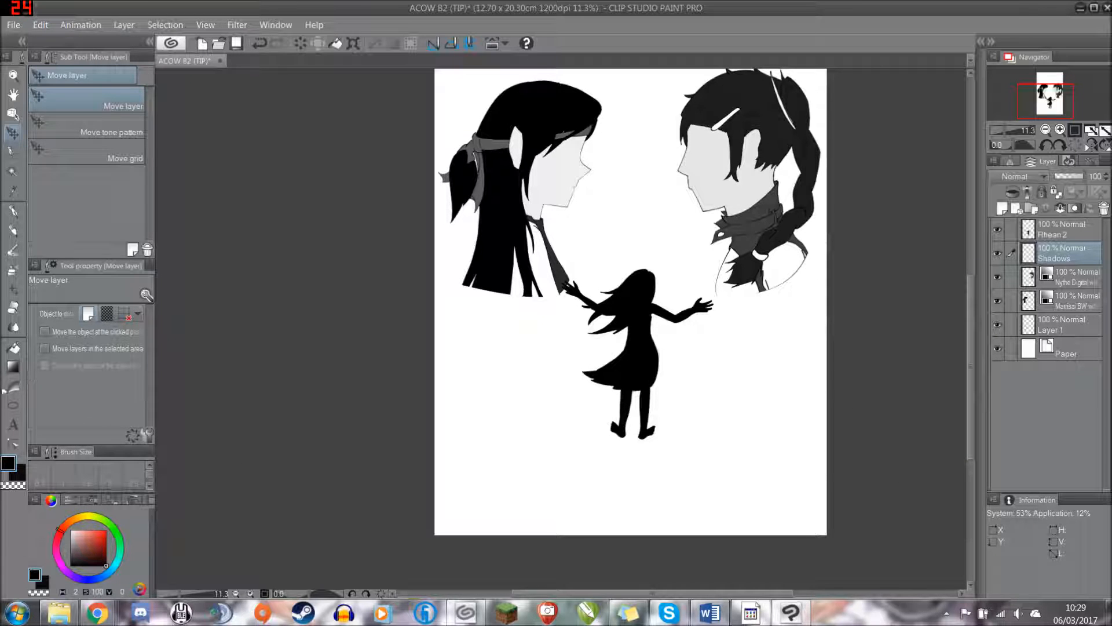
- Try an arched ground line across the full page width with the Curve tool on the Shadows layer, and undo it
click(16, 405)
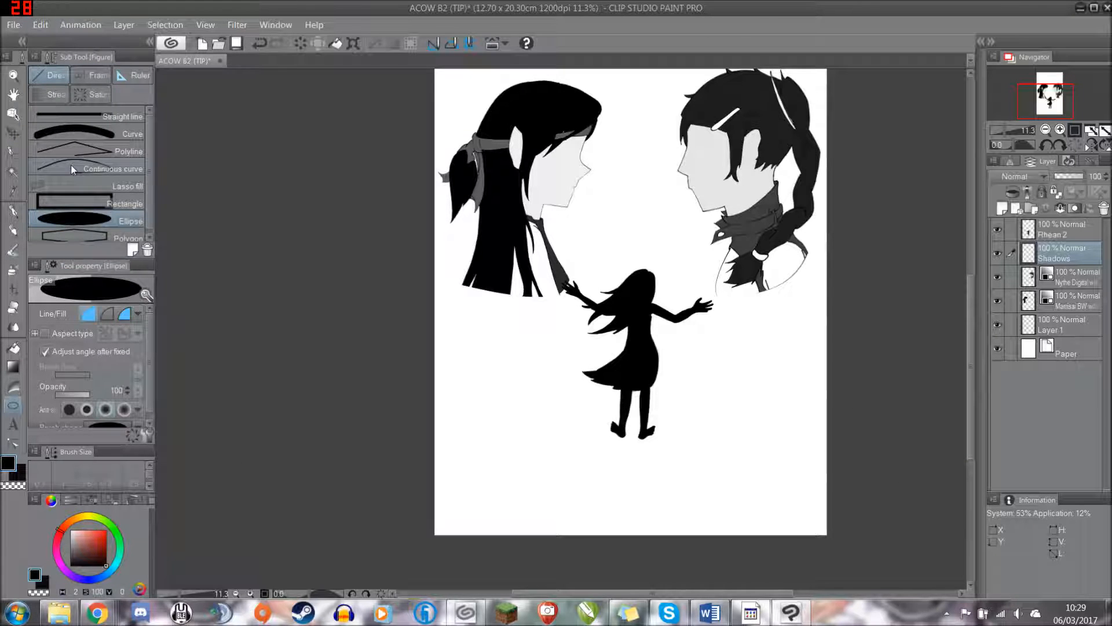
click(79, 135)
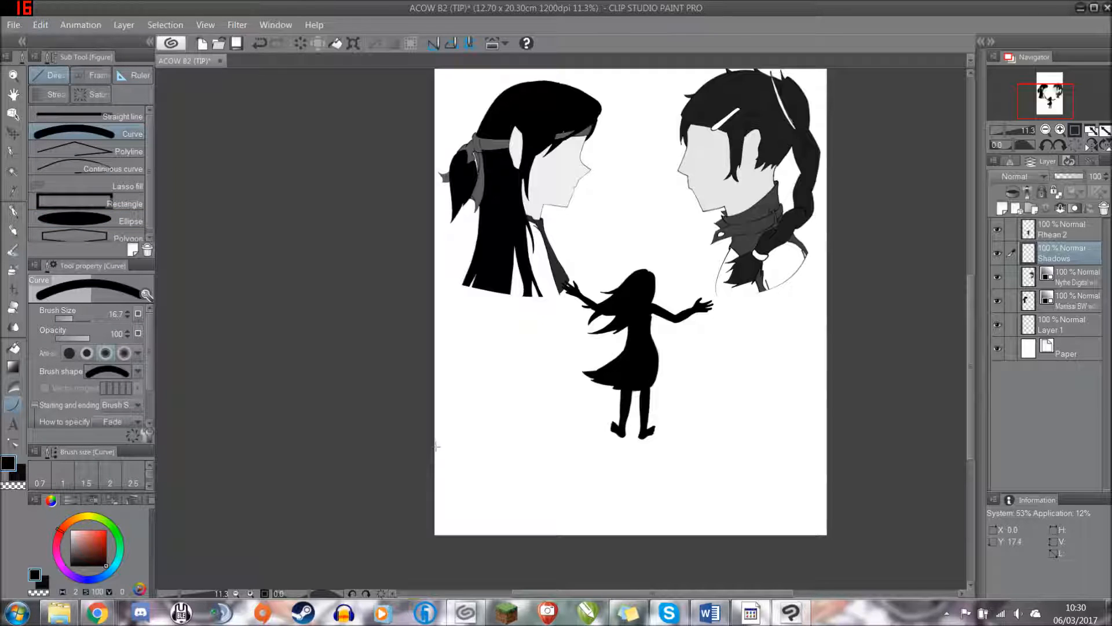
drag(436, 446, 827, 443)
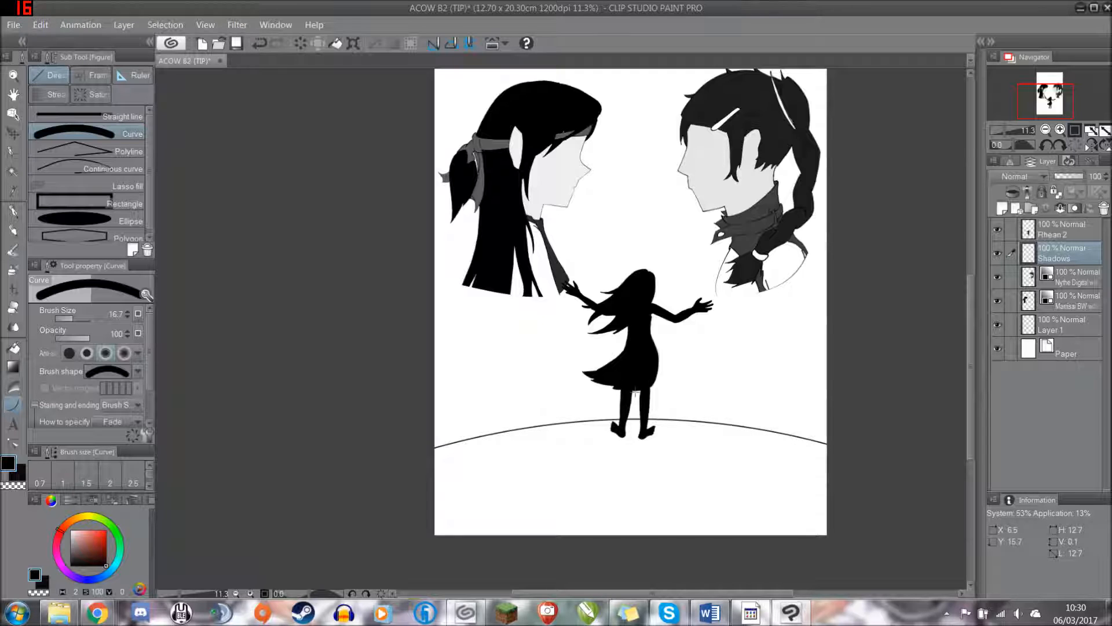
click(636, 394)
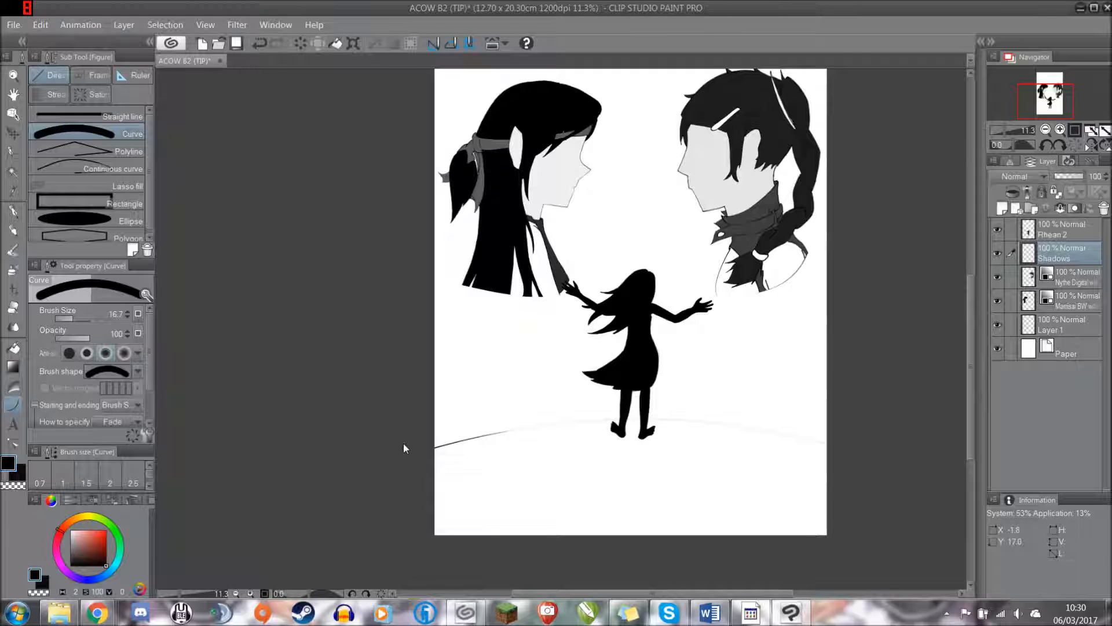
key(ctrl+z)
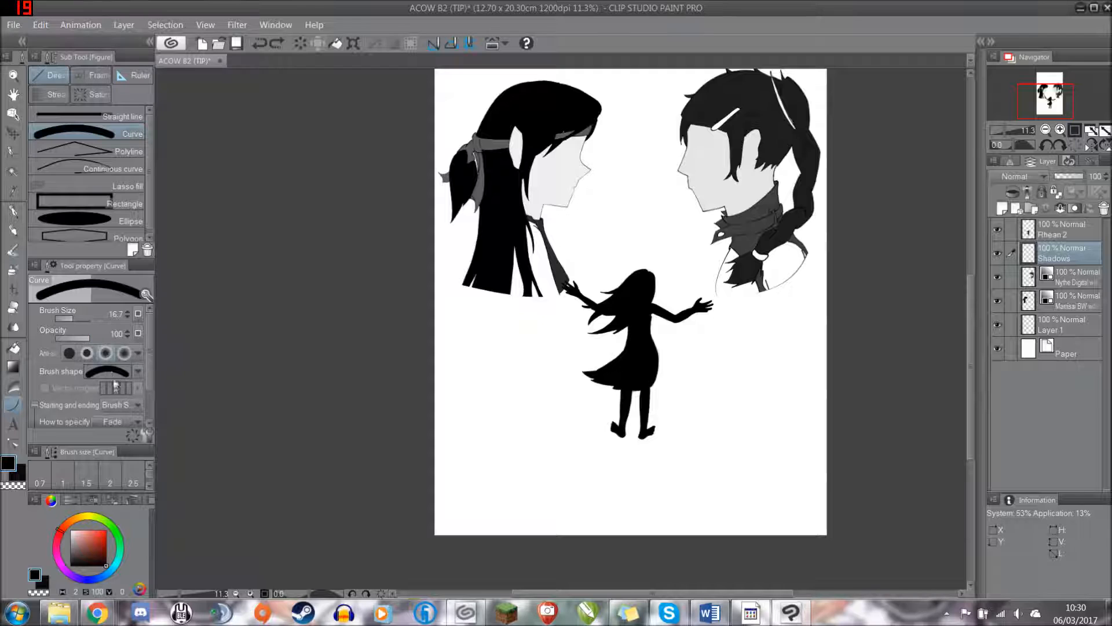
- Turn off the curve's Ending effect and draw an arched ground line across the page, peaking at the girl's ankles
scroll(113, 383, down, 2)
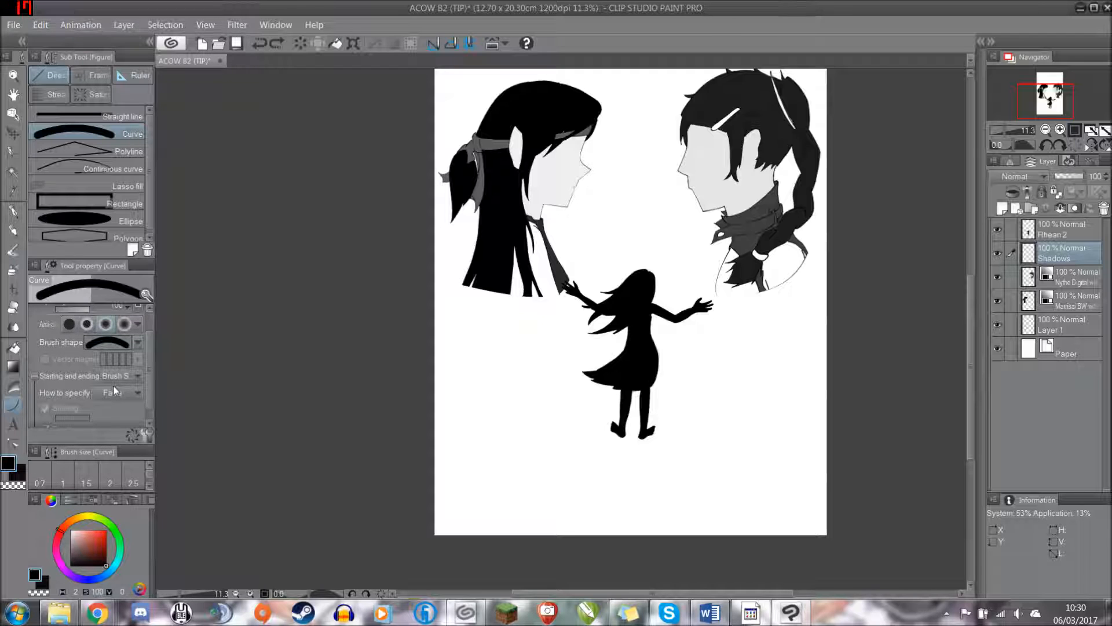
scroll(113, 390, down, 1)
click(45, 413)
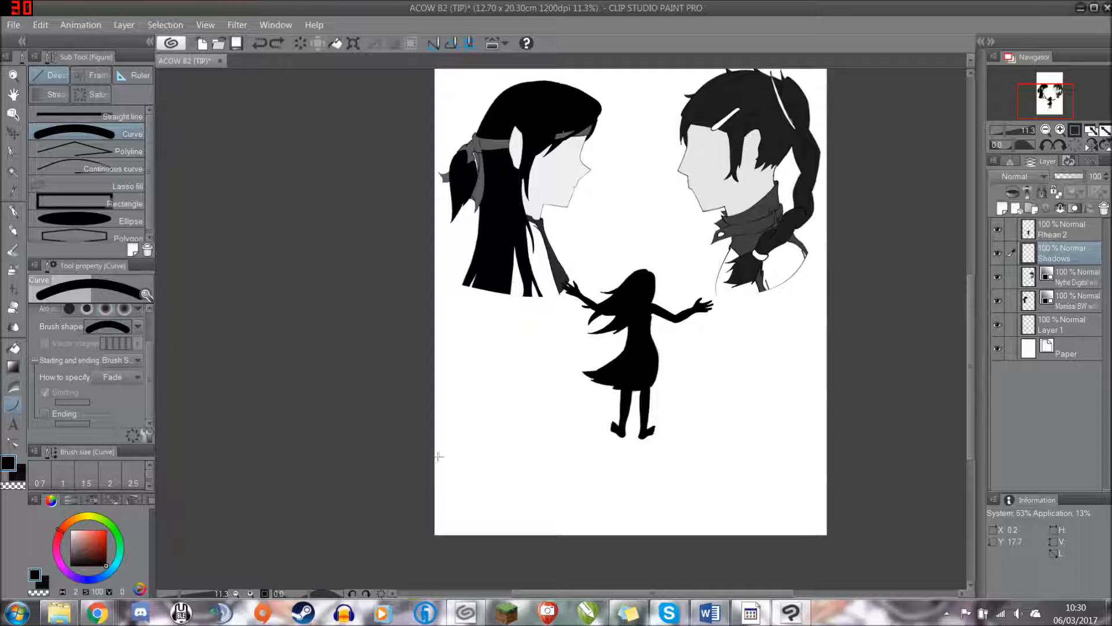
drag(464, 457, 822, 458)
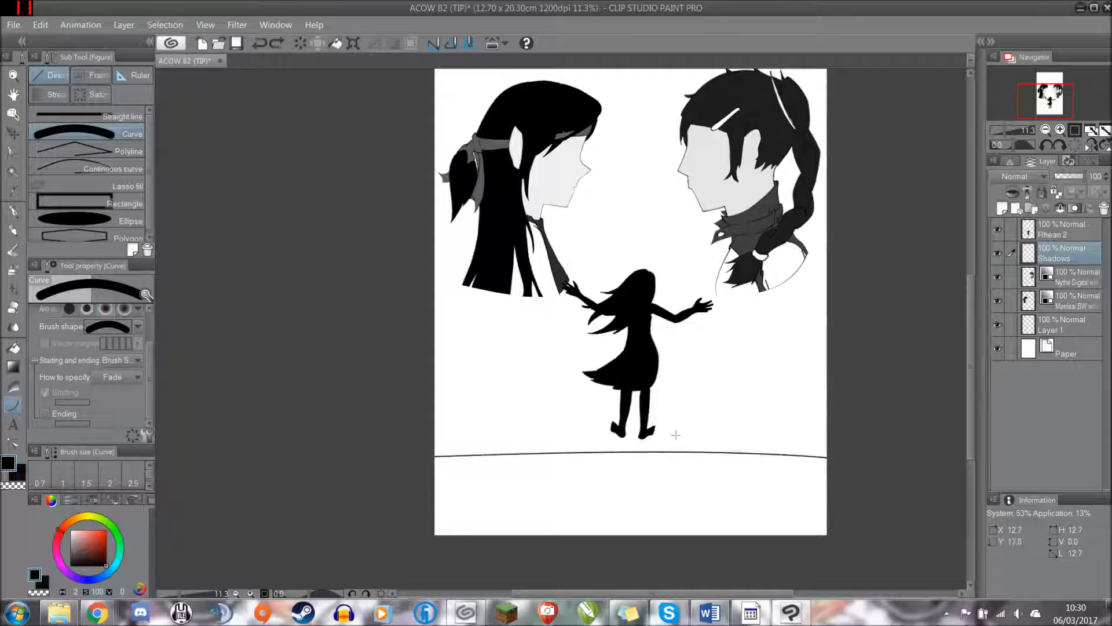
click(637, 387)
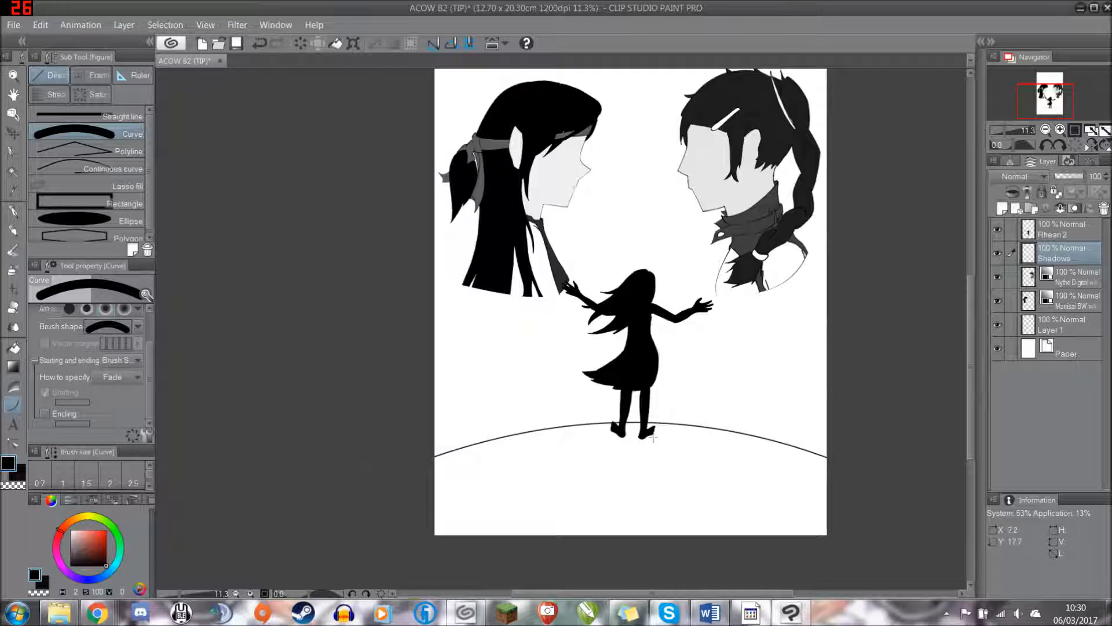
- Move the arched ground line on the Shadows layer slightly up the page with the Move layer tool
scroll(722, 365, down, 2)
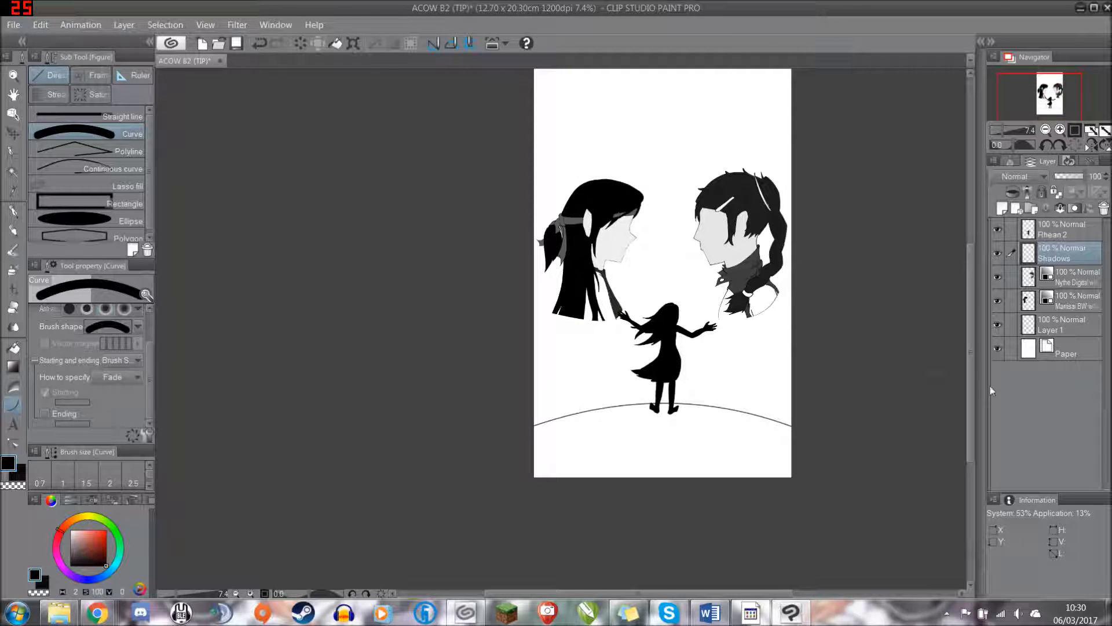
drag(967, 387, 967, 373)
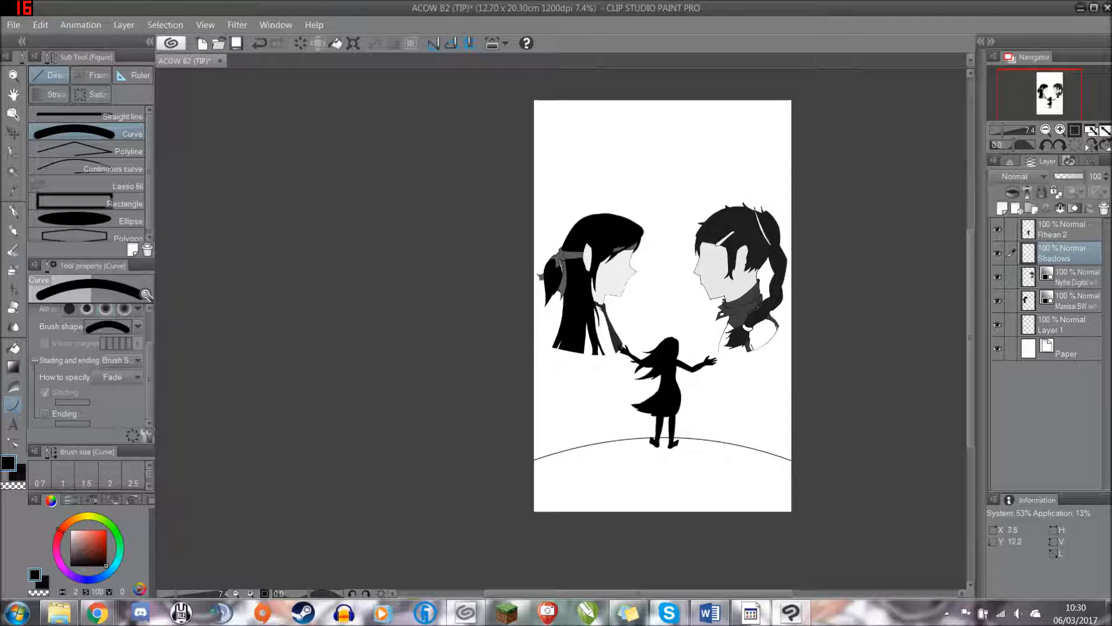
scroll(691, 443, up, 1)
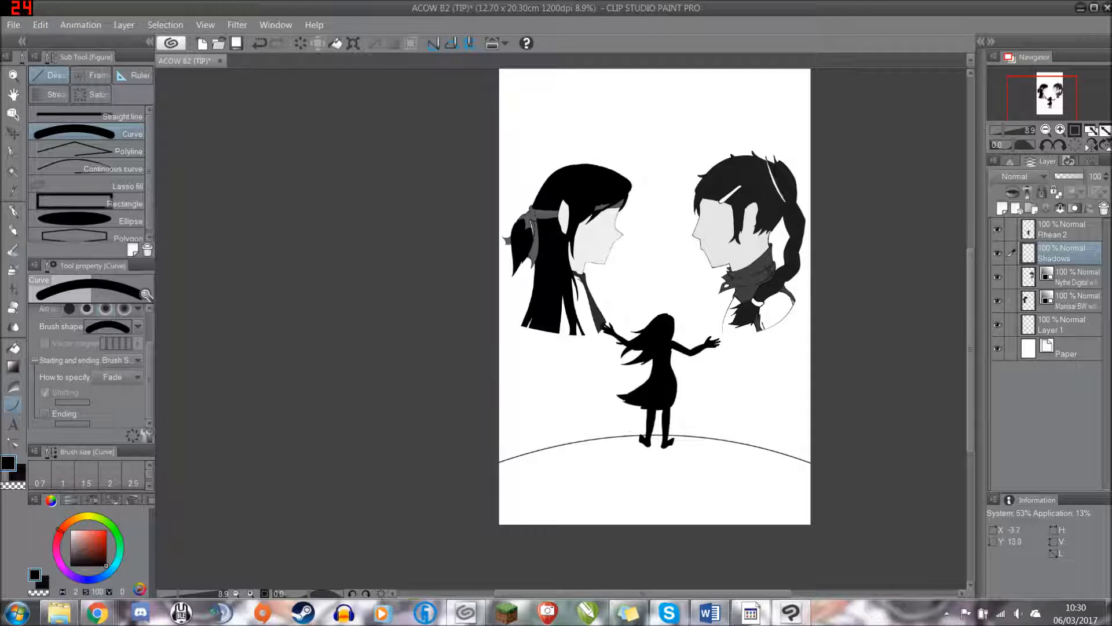
scroll(667, 328, down, 2)
scroll(669, 321, up, 2)
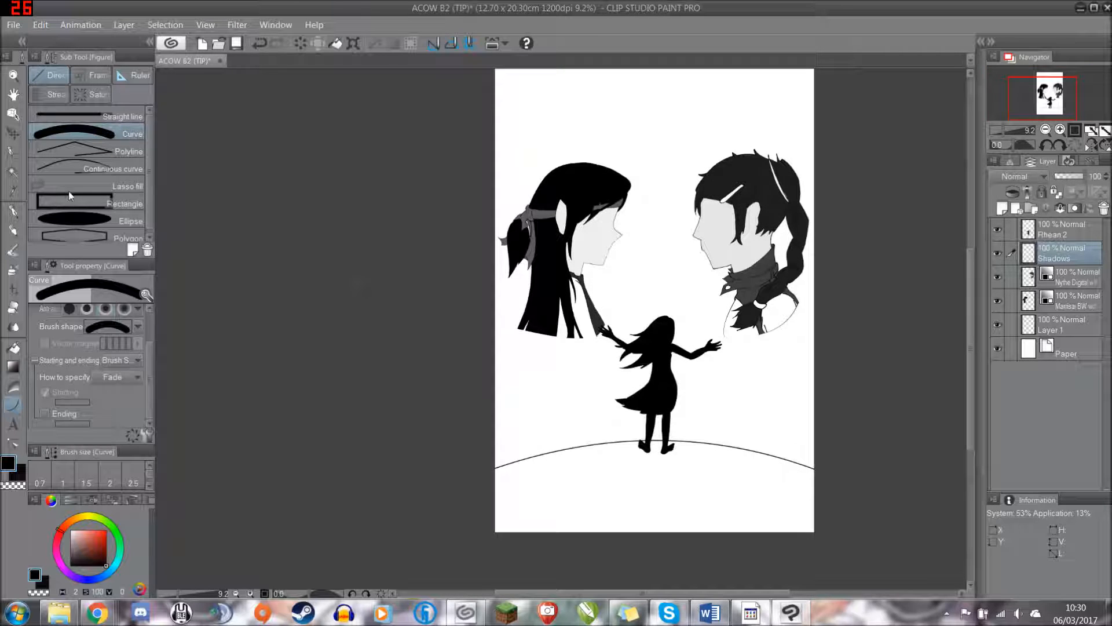
click(13, 133)
drag(558, 277, 559, 258)
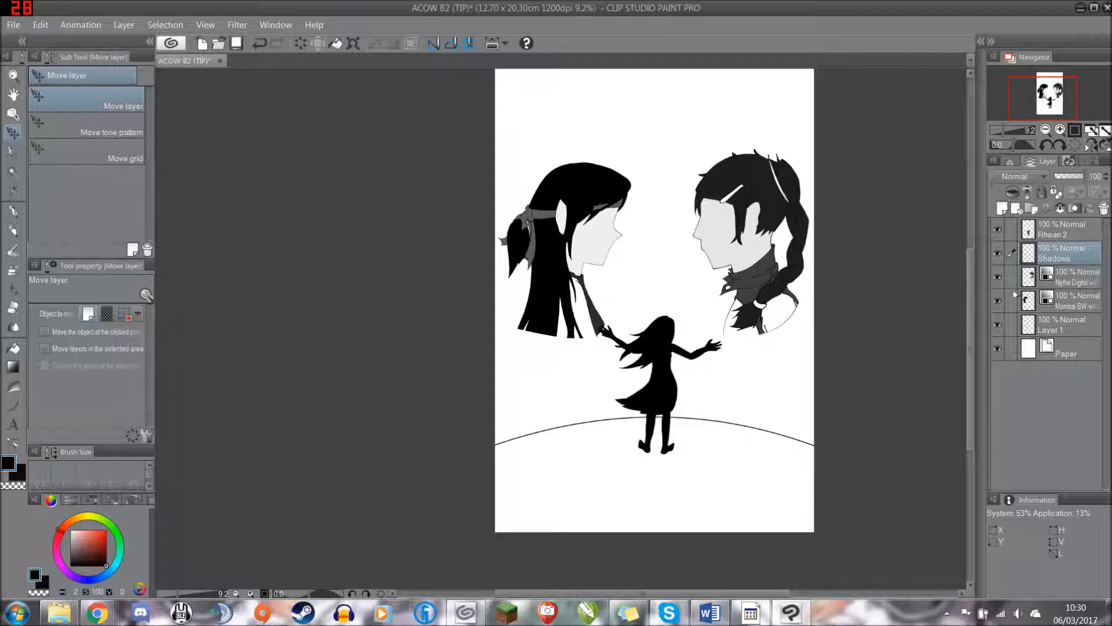
- Move the girl's silhouette on the Rhean 2 layer up so her feet rest on the ground line
click(1053, 234)
drag(681, 403, 665, 371)
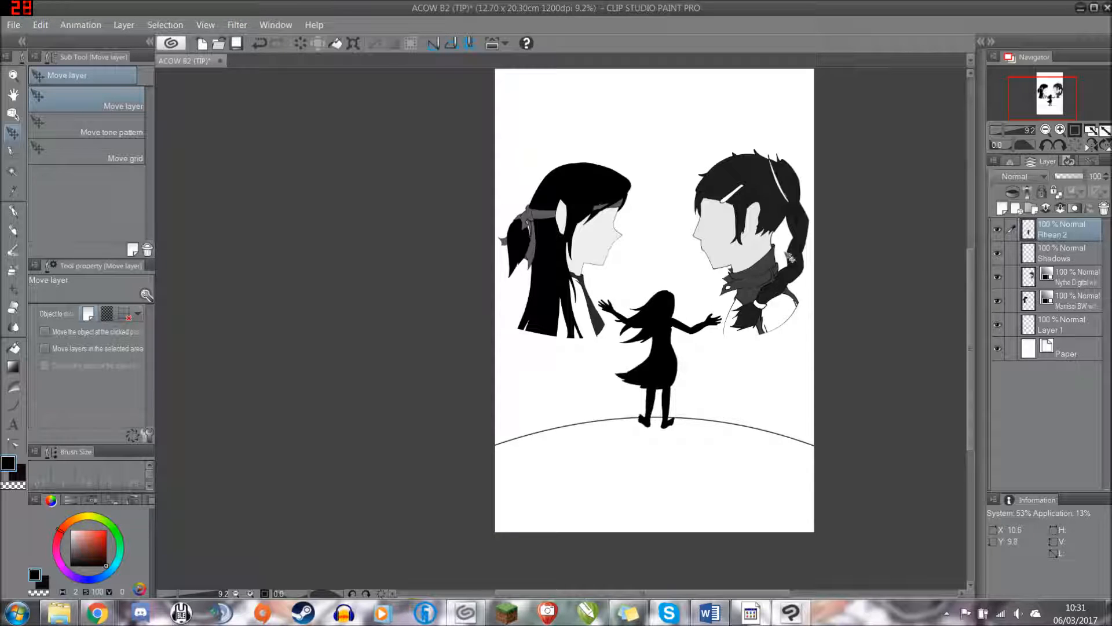
scroll(713, 117, down, 1)
scroll(762, 204, up, 1)
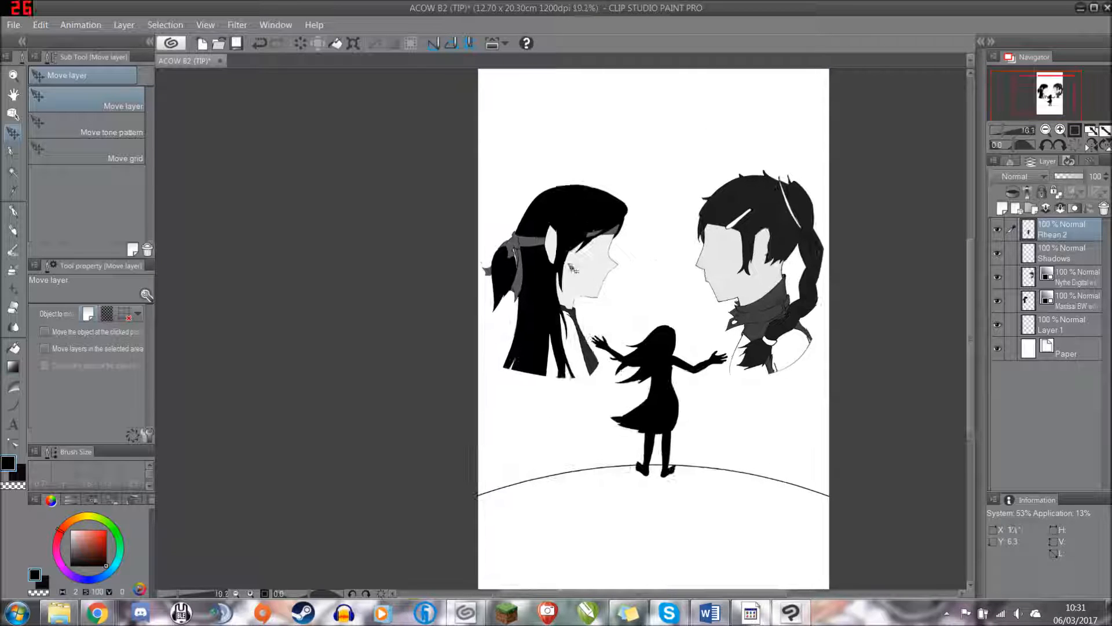
- Nudge the girl's silhouette slightly sideways and move both character profile layers up the page with the Move layer tool
drag(574, 266, 572, 268)
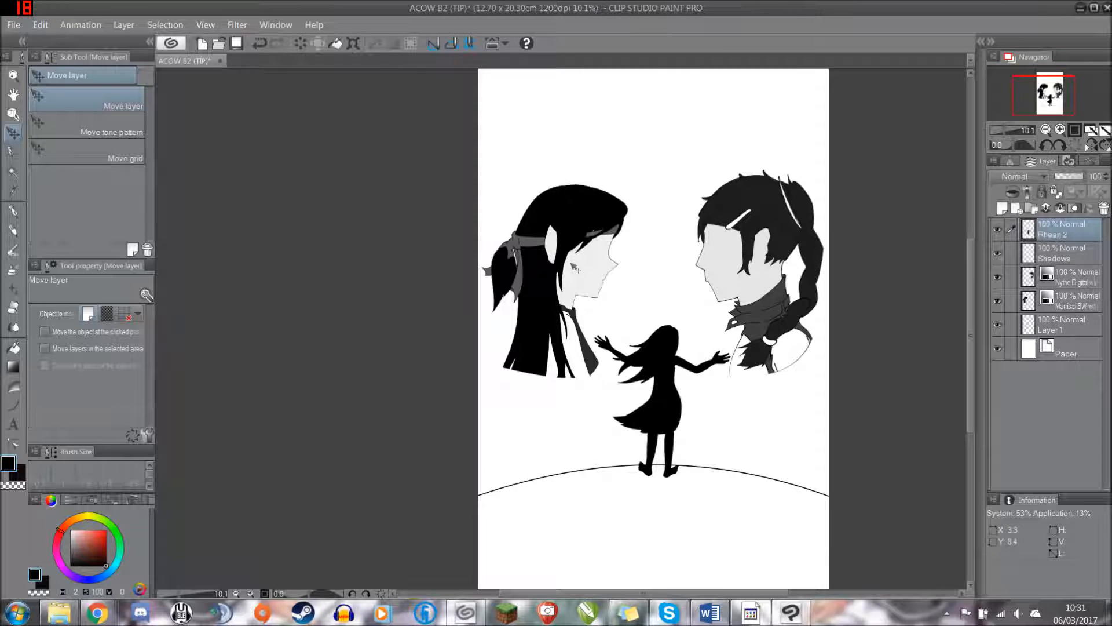
click(1078, 282)
drag(545, 296, 555, 271)
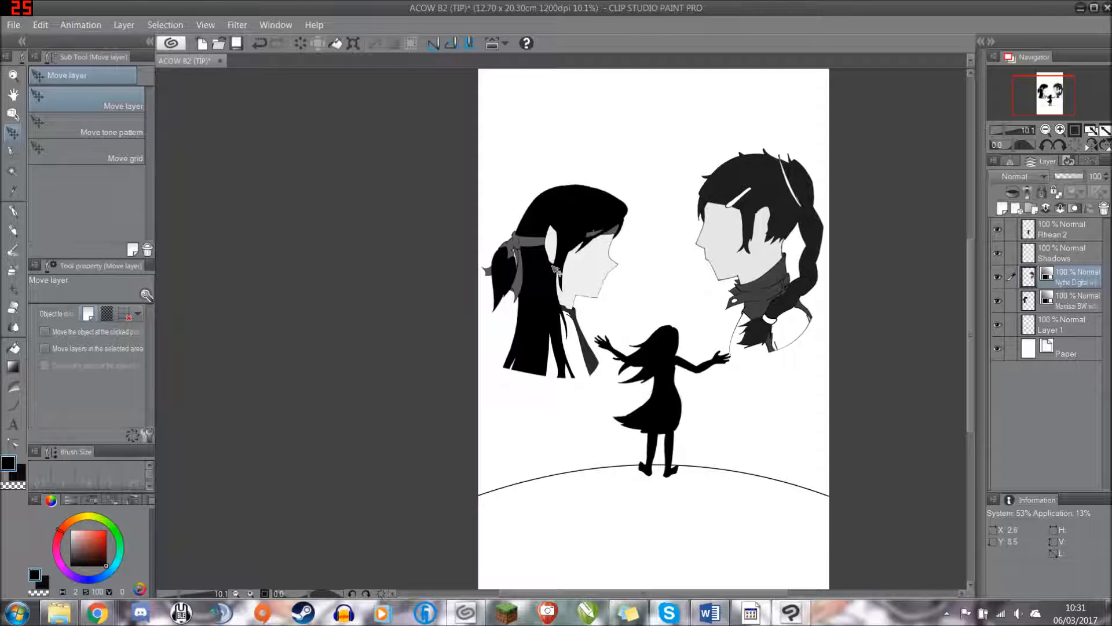
click(1072, 299)
drag(564, 289, 565, 269)
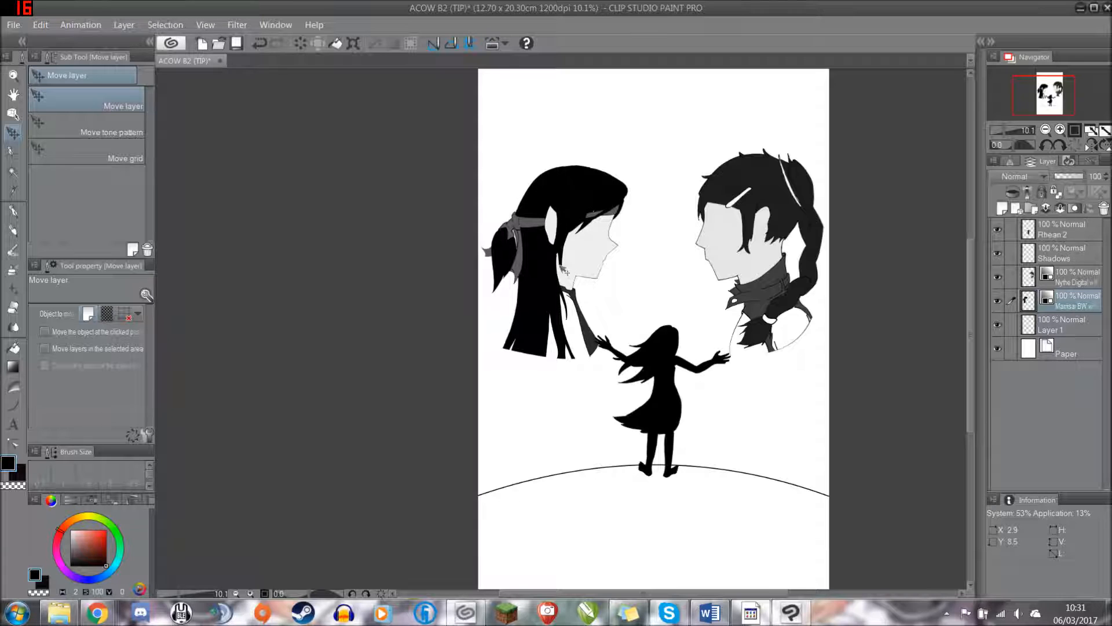
- Move the ground line on the Shadows layer slightly up, and raise the girl's silhouette on Rhean 2 to match
scroll(580, 377, down, 3)
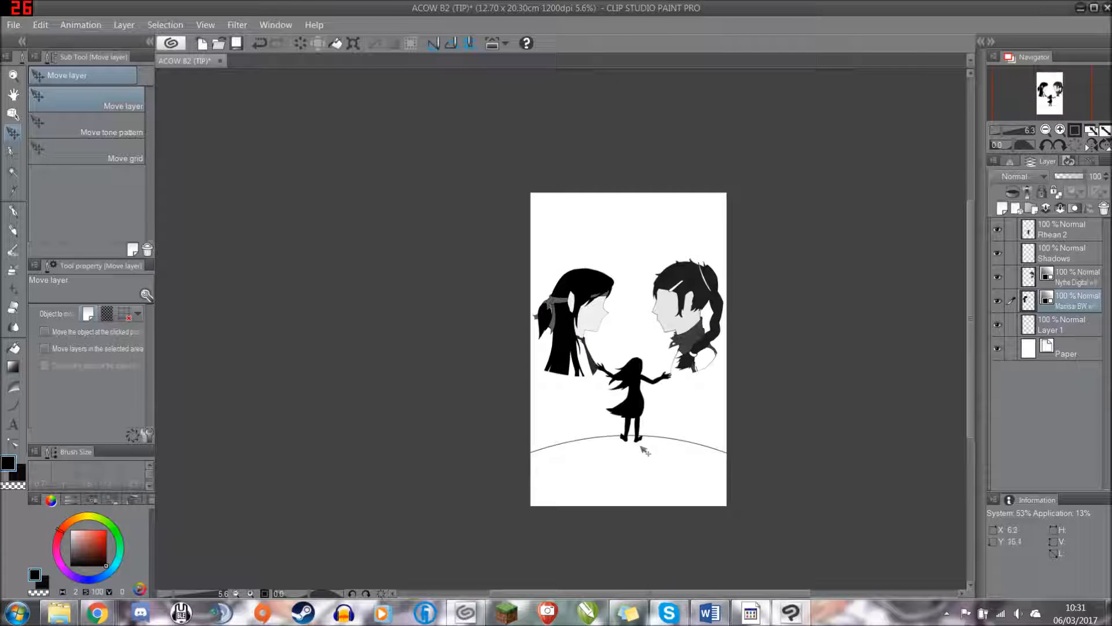
scroll(657, 522, up, 2)
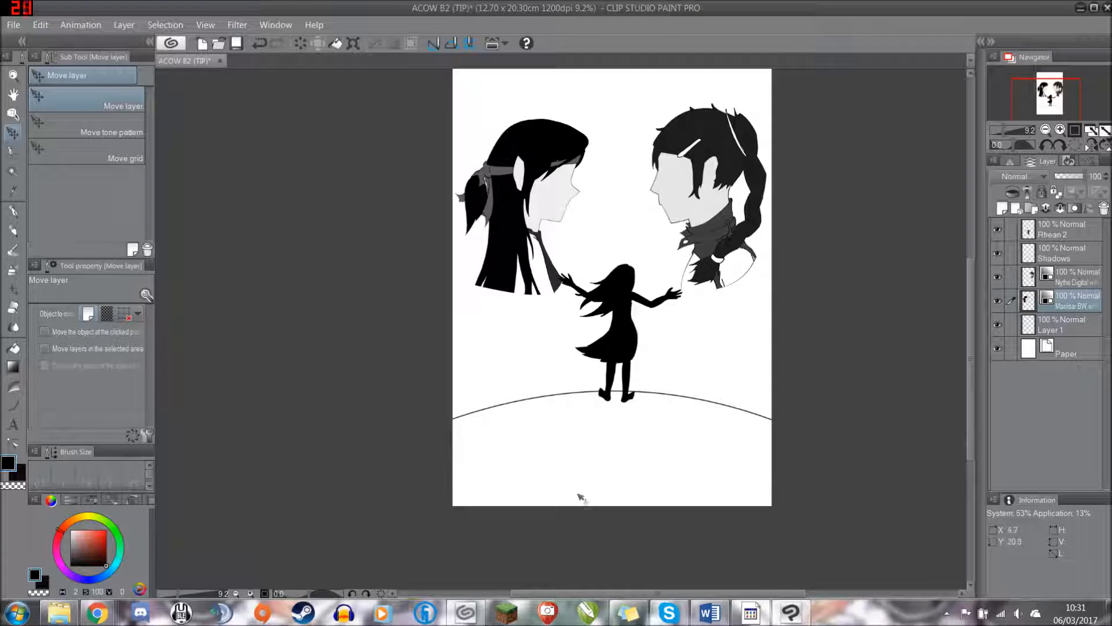
scroll(585, 496, up, 1)
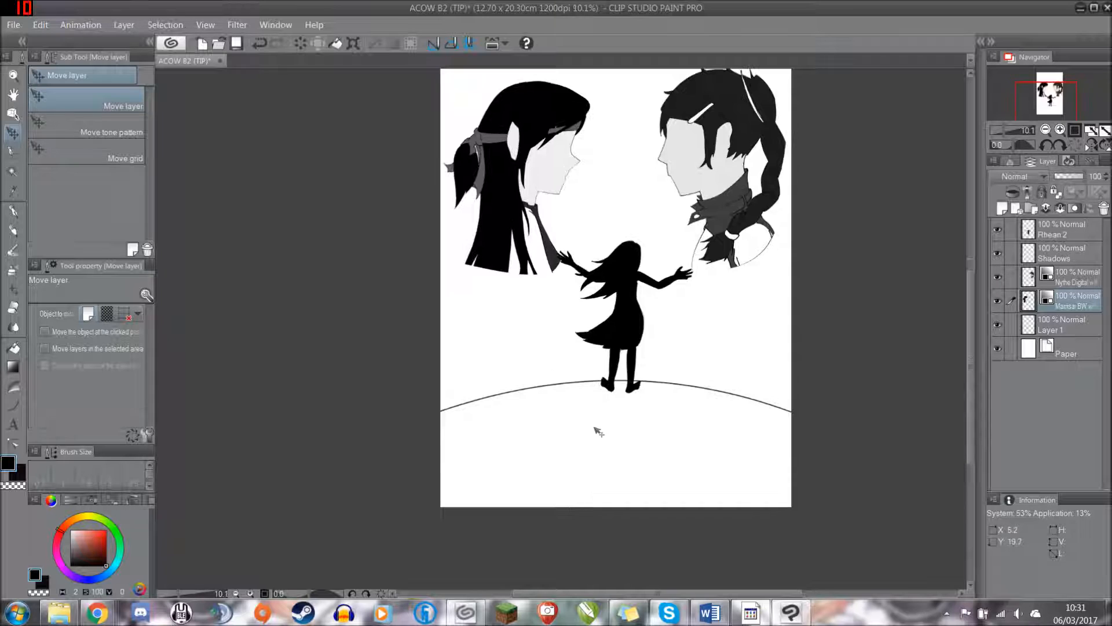
click(1055, 258)
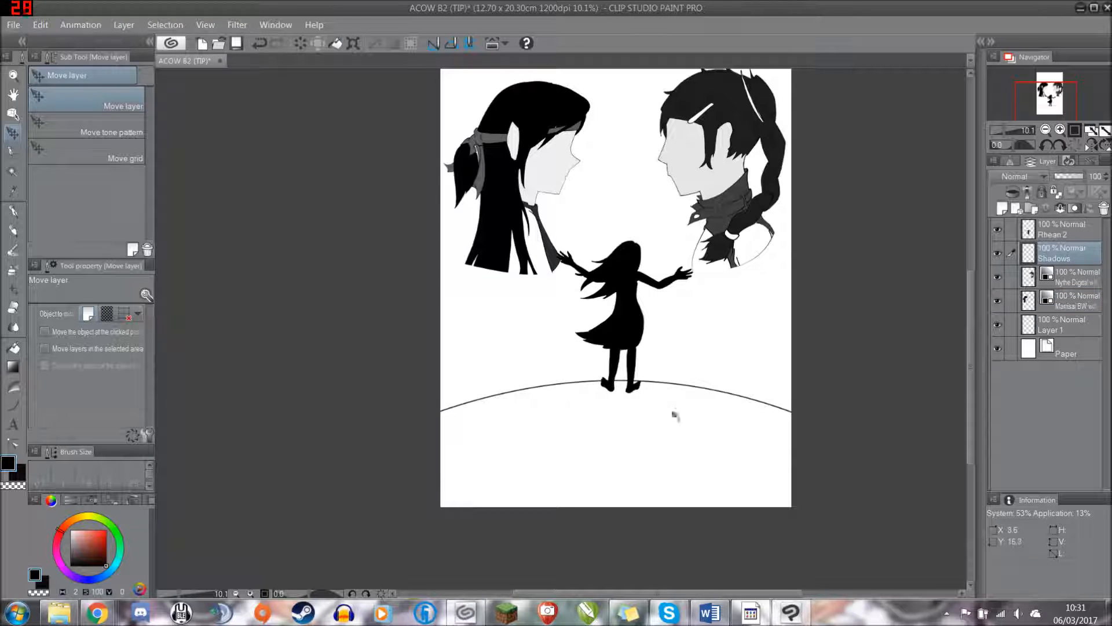
drag(683, 389, 684, 381)
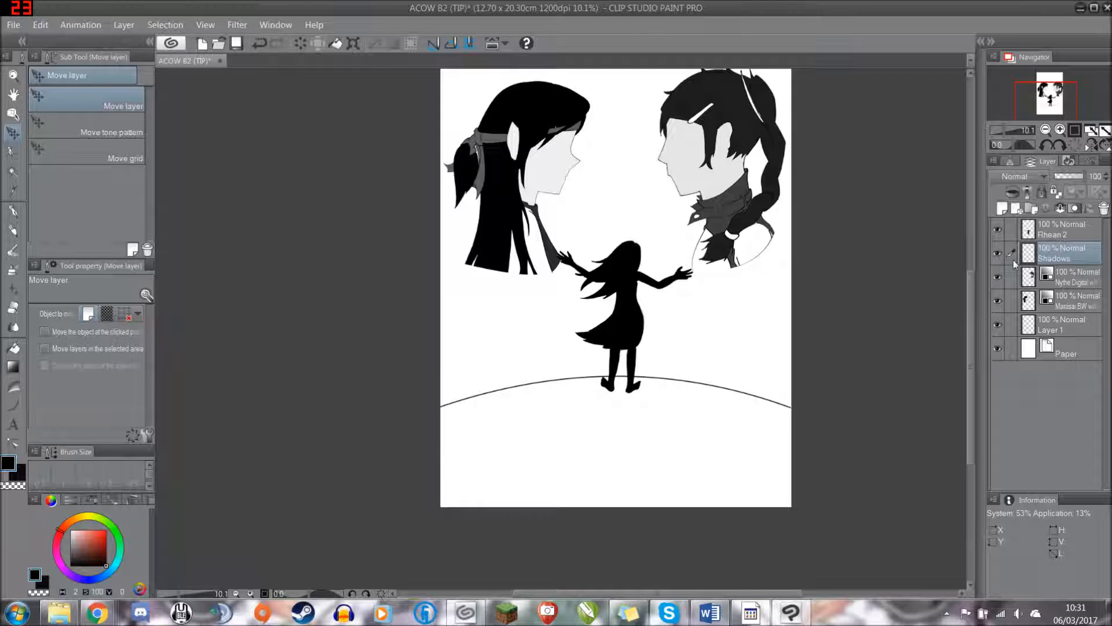
click(1066, 234)
drag(625, 340, 624, 336)
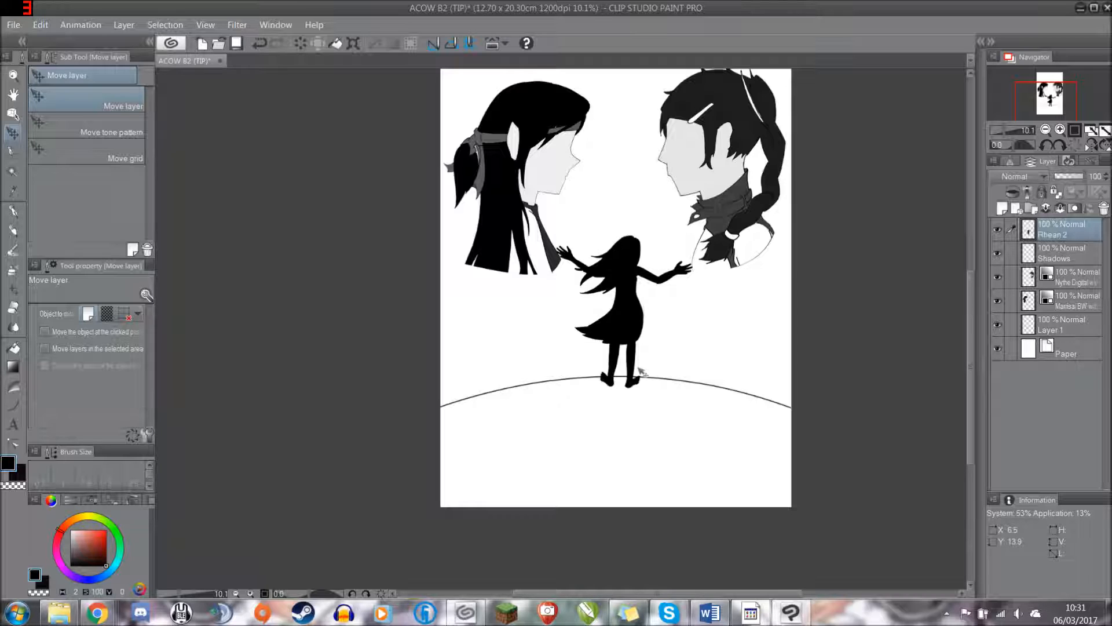
- Examine the overall page composition of profiles, girl and ground line at several zoom levels
scroll(638, 398, down, 4)
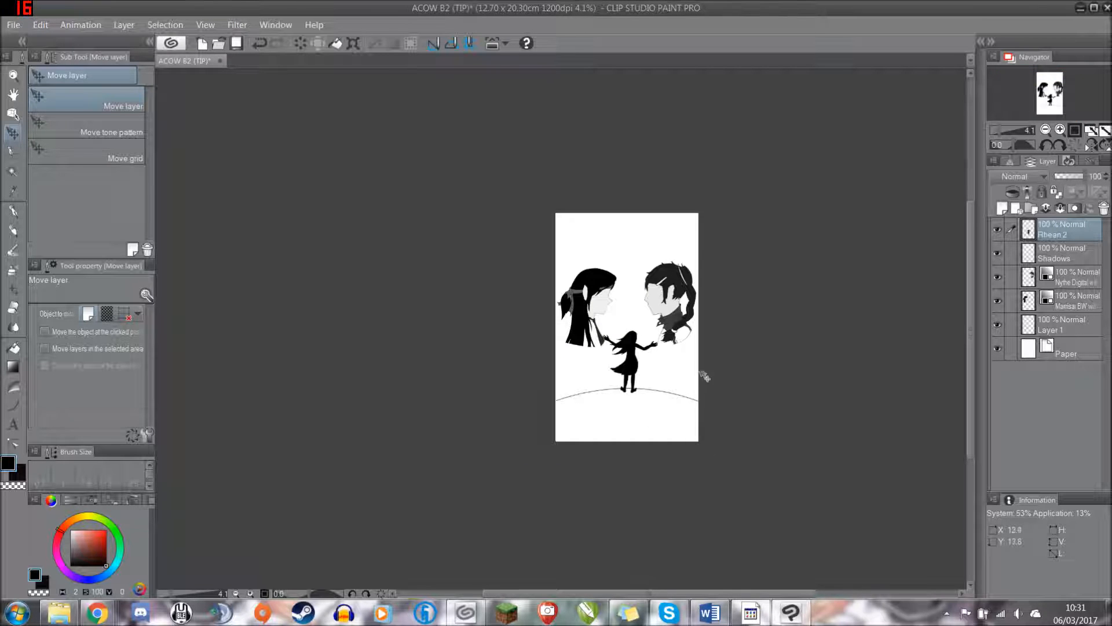
scroll(703, 373, up, 2)
scroll(620, 461, up, 2)
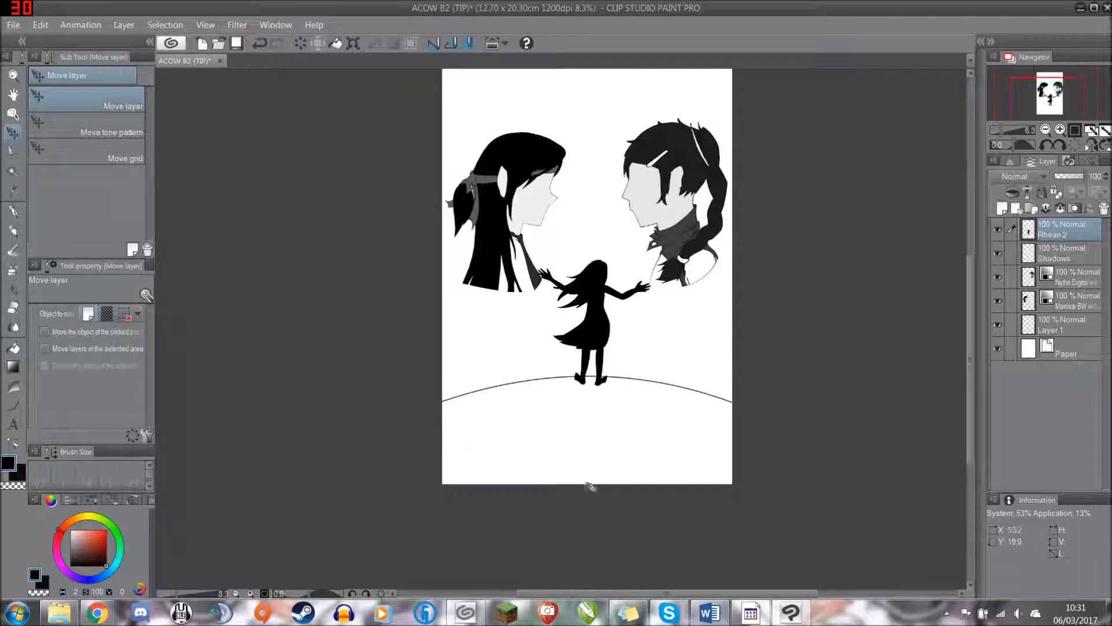
scroll(655, 489, up, 1)
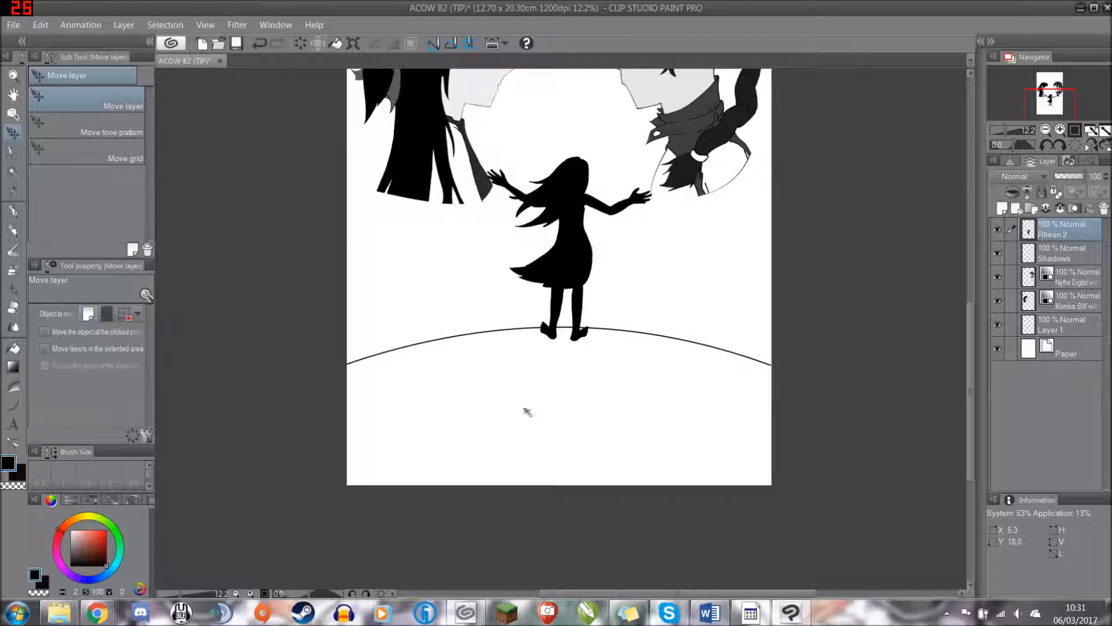
scroll(489, 350, down, 1)
scroll(348, 286, down, 1)
scroll(385, 321, up, 1)
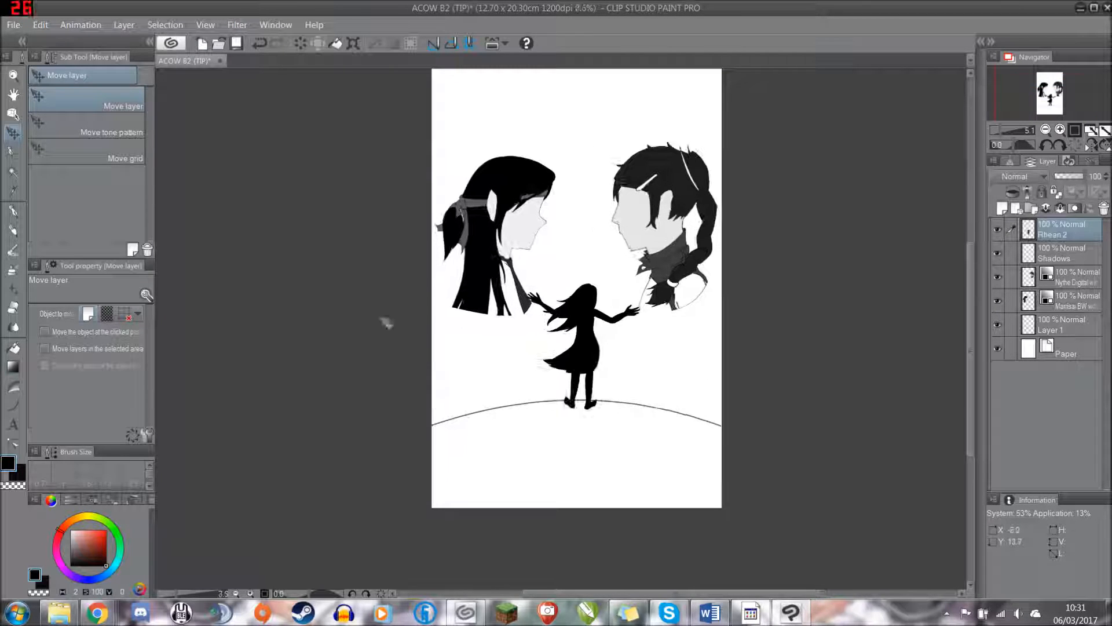
- Try a thick curved tendril from the girl's foot up to the left profile with the Line Art pen at size 73.7, and undo it
click(13, 405)
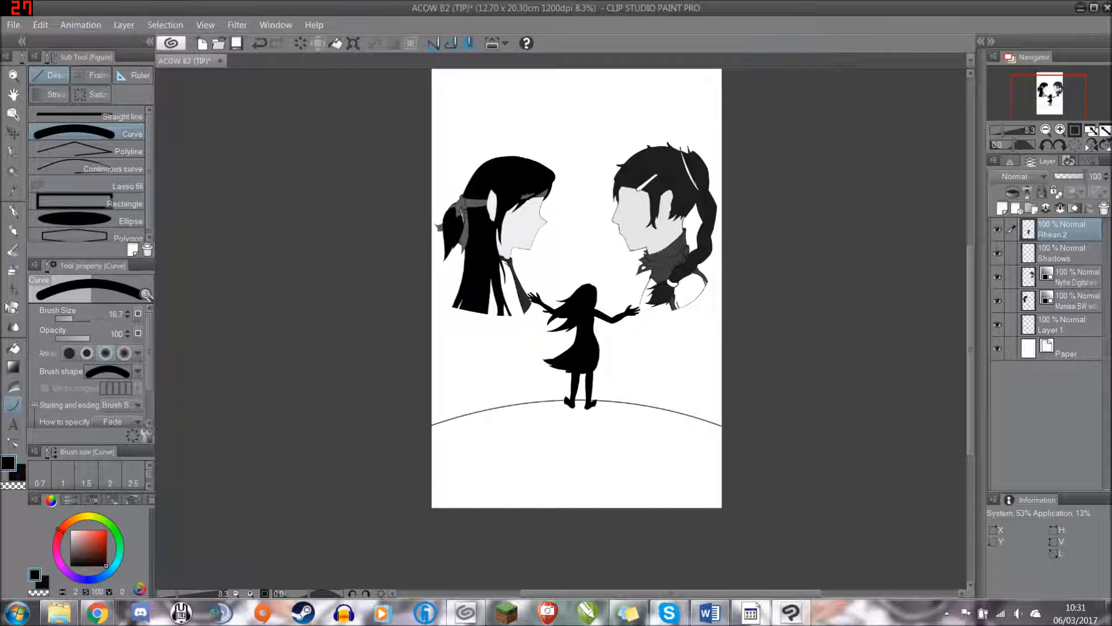
click(13, 212)
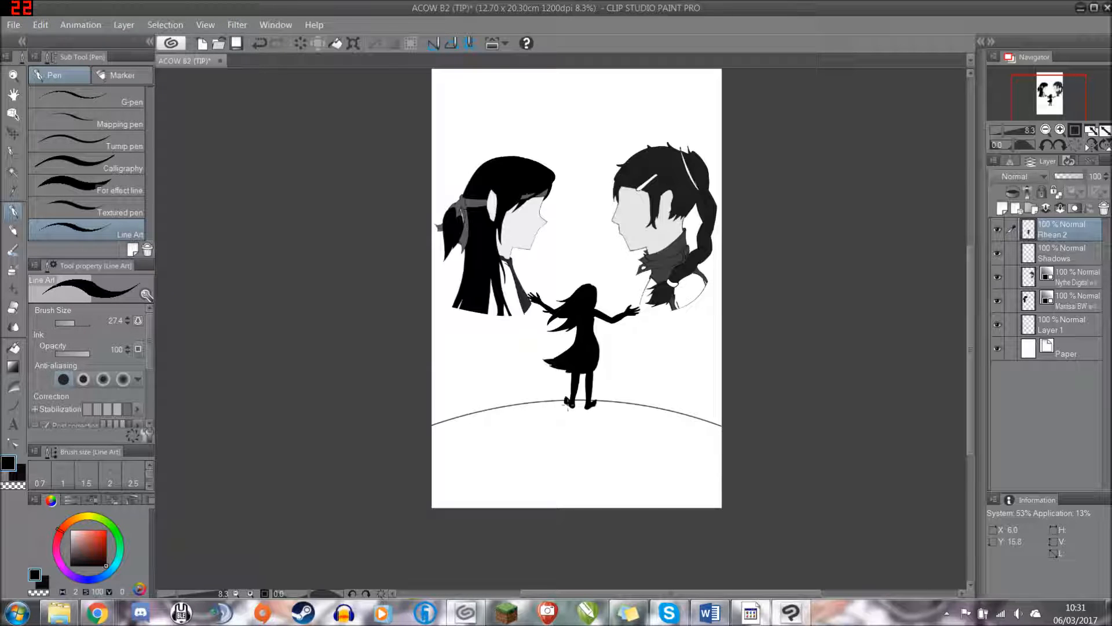
click(78, 323)
mouse_move(563, 403)
mouse_down()
mouse_move(530, 383)
mouse_move(522, 351)
mouse_up()
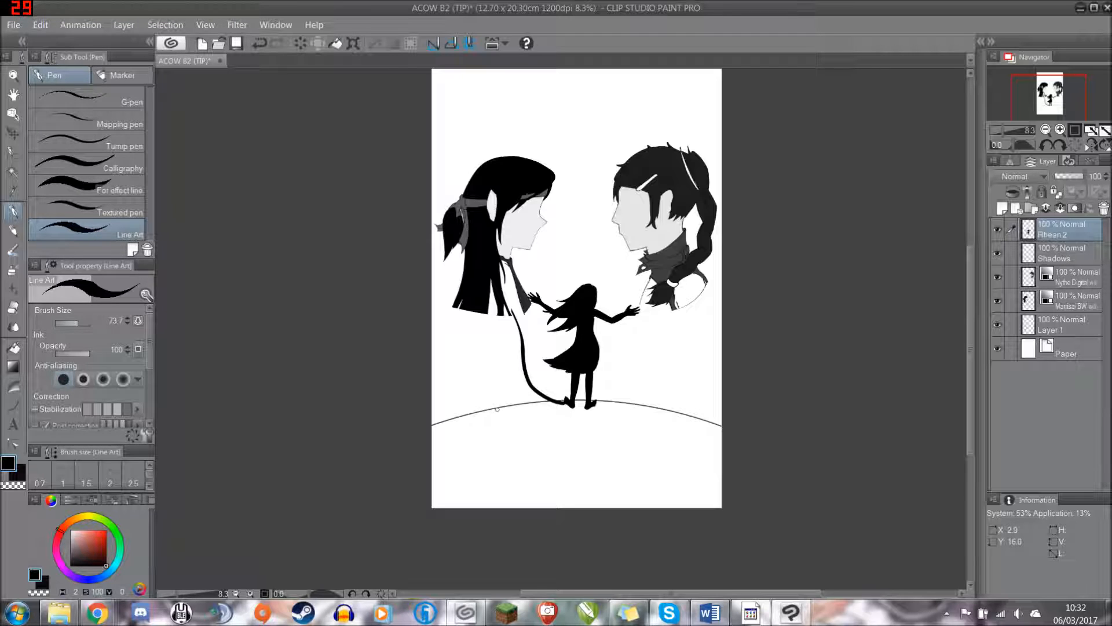
drag(501, 319, 506, 310)
key(ctrl+z)
key(ctrl+z)
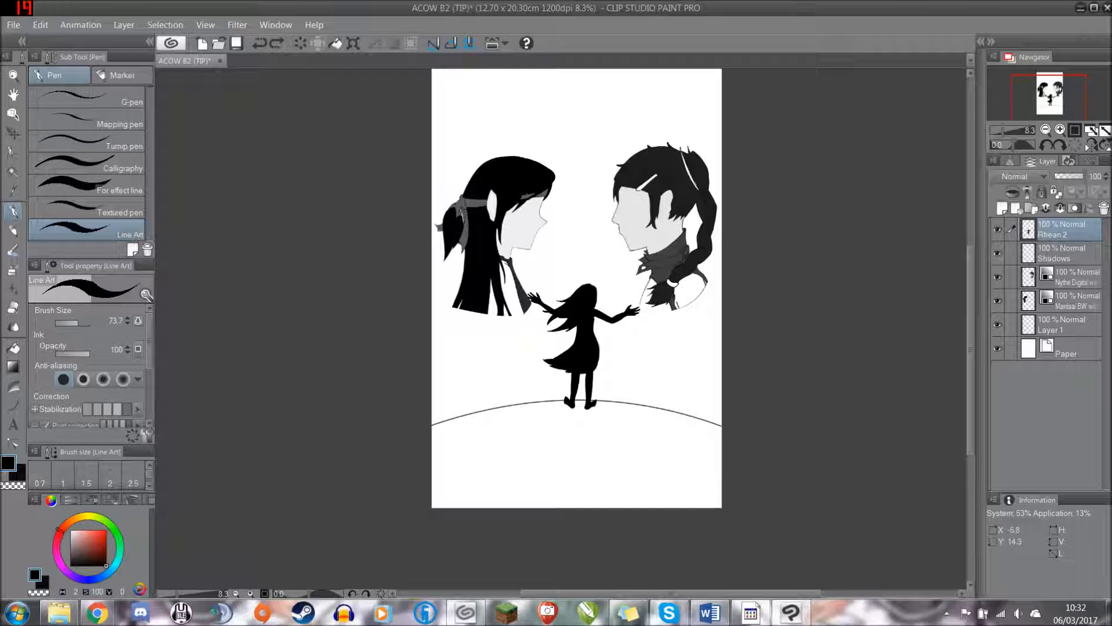
- Set the Line Art pen size to 19.7 and draw a wavy tendril edge from the girl's foot up to the left profile
drag(78, 322, 74, 322)
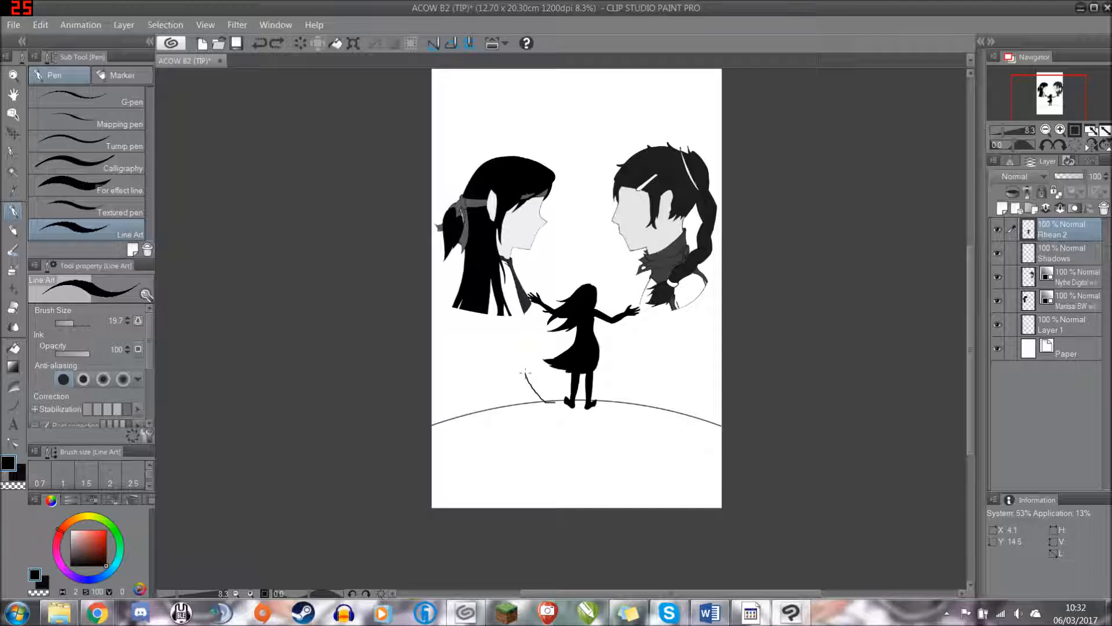
drag(522, 316, 525, 313)
key(ctrl+z)
scroll(538, 403, up, 2)
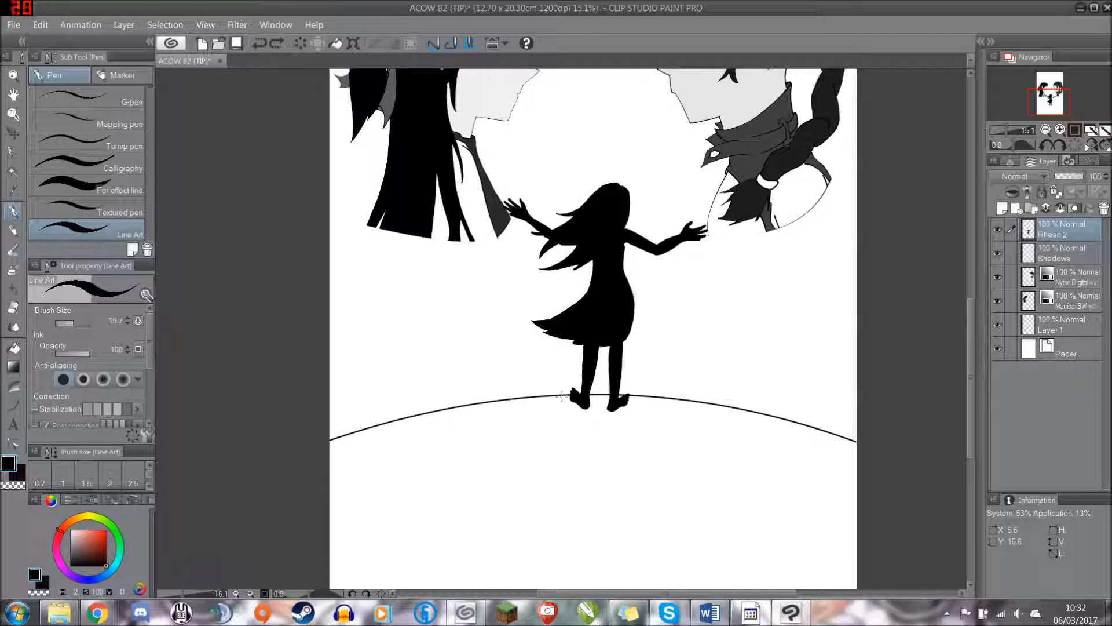
mouse_move(567, 394)
mouse_down()
mouse_move(527, 377)
mouse_move(507, 351)
mouse_move(510, 294)
mouse_up()
drag(497, 240, 496, 239)
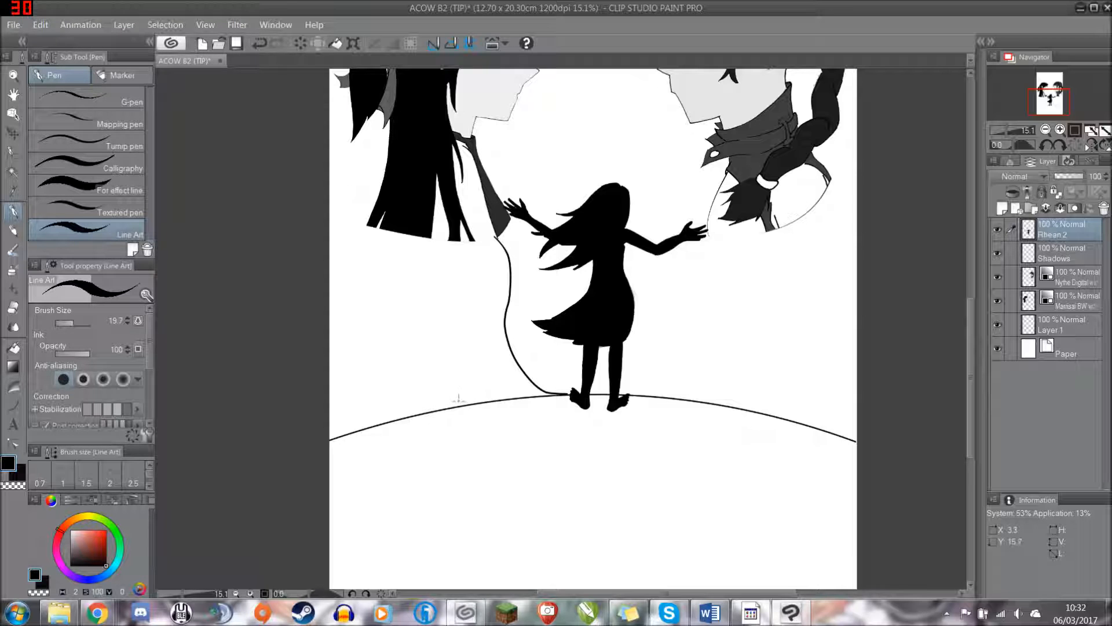
- Try the tendril's second edge from the ground line up to the left profile, and undo both tendril edges
drag(458, 396, 485, 334)
drag(488, 236, 489, 235)
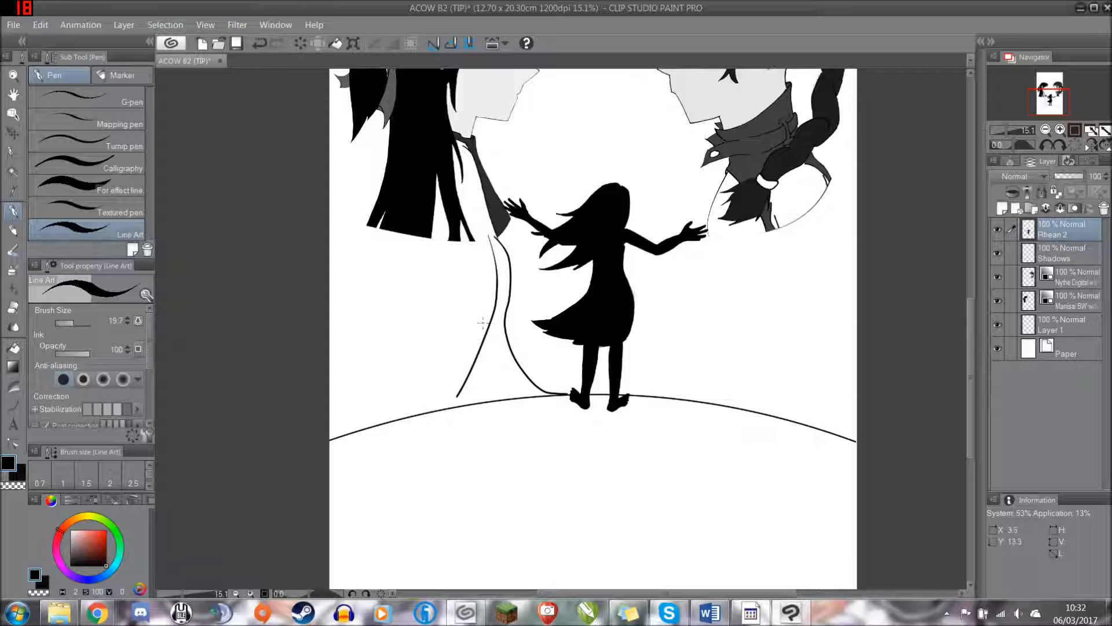
key(ctrl+z)
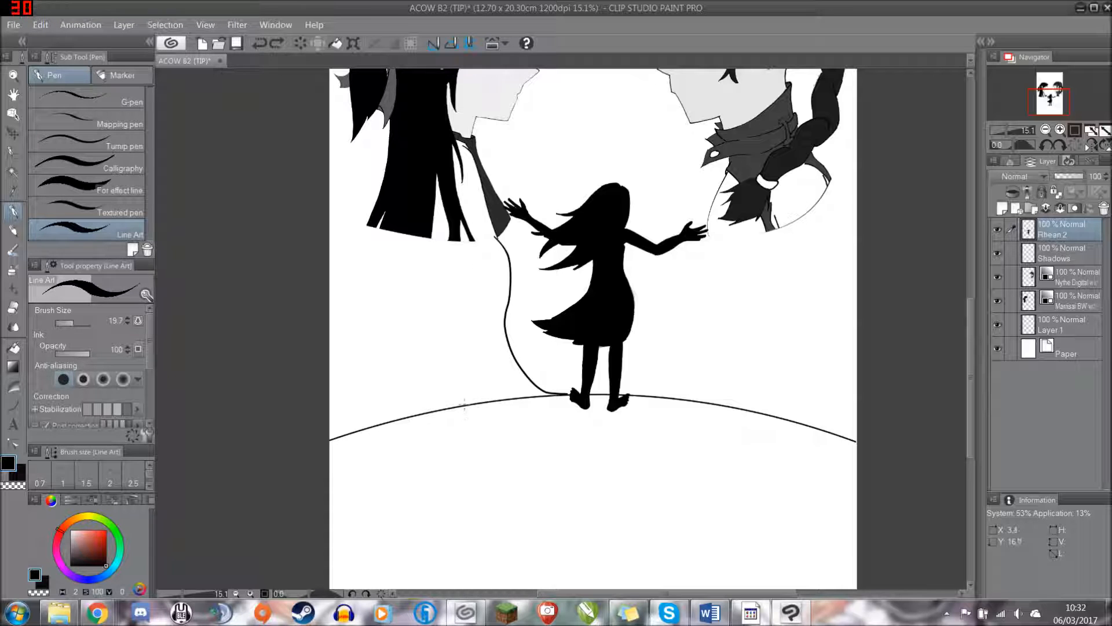
mouse_move(462, 405)
mouse_down()
mouse_move(493, 337)
mouse_move(498, 282)
mouse_up()
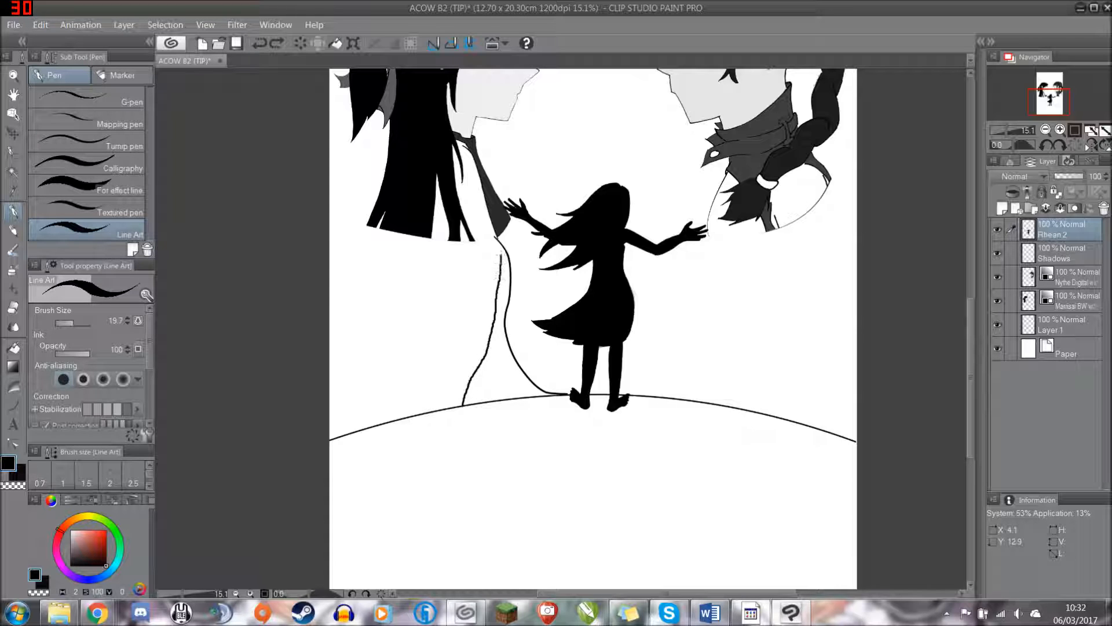
drag(496, 240, 495, 235)
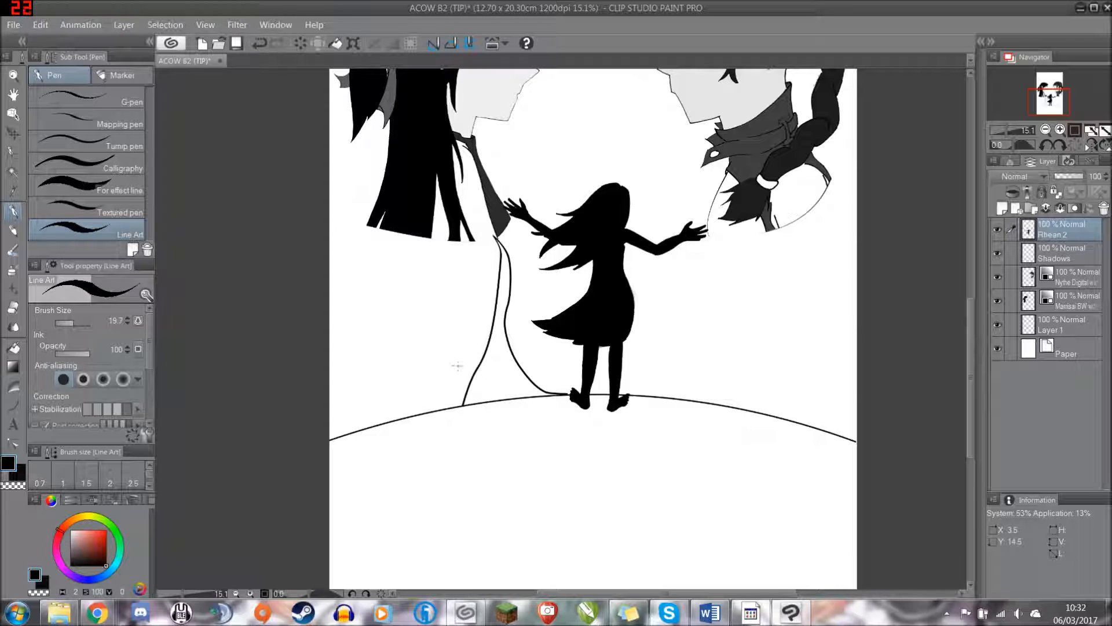
key(ctrl+z)
key(ctrl+z)
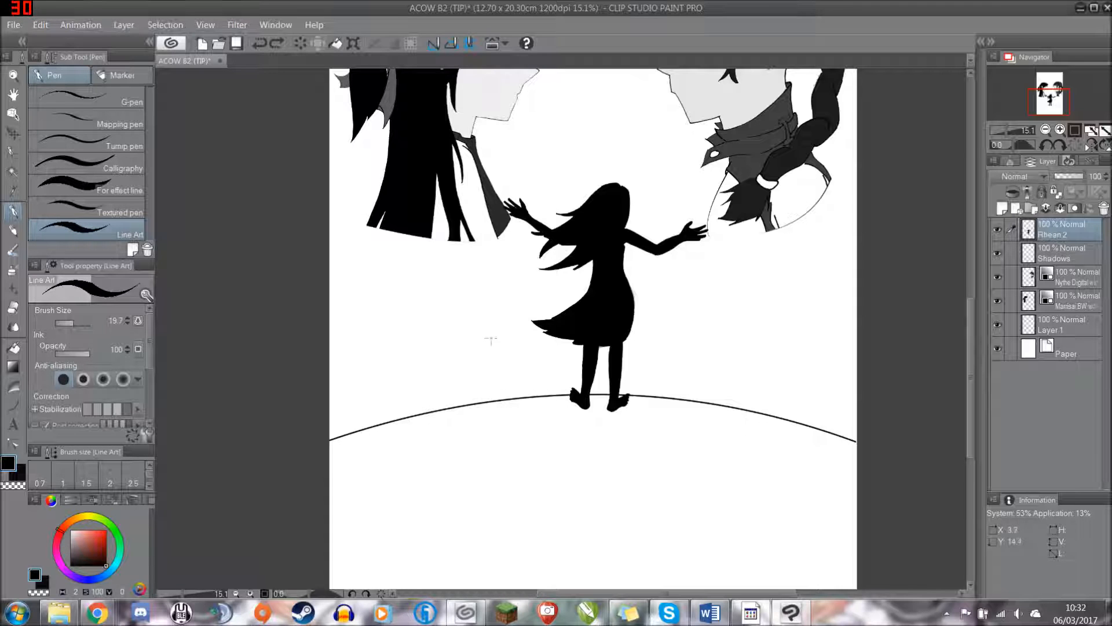
- Examine the cover composition, checking how the black ground tendrils meet the girl and both profiles, up close and across the whole page
scroll(490, 340, down, 3)
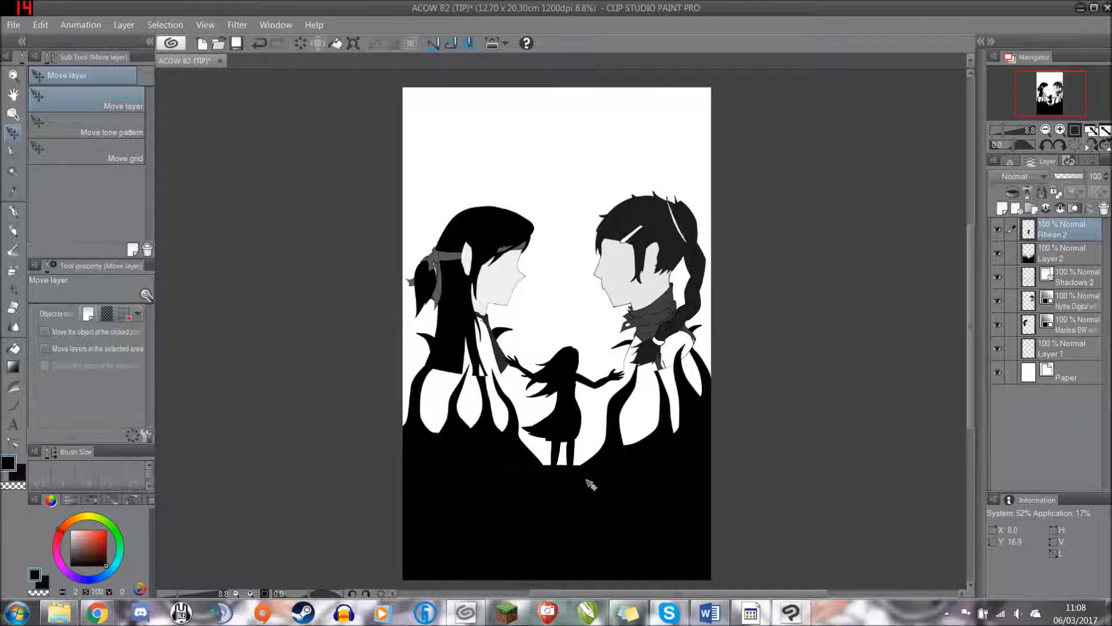
scroll(585, 479, down, 1)
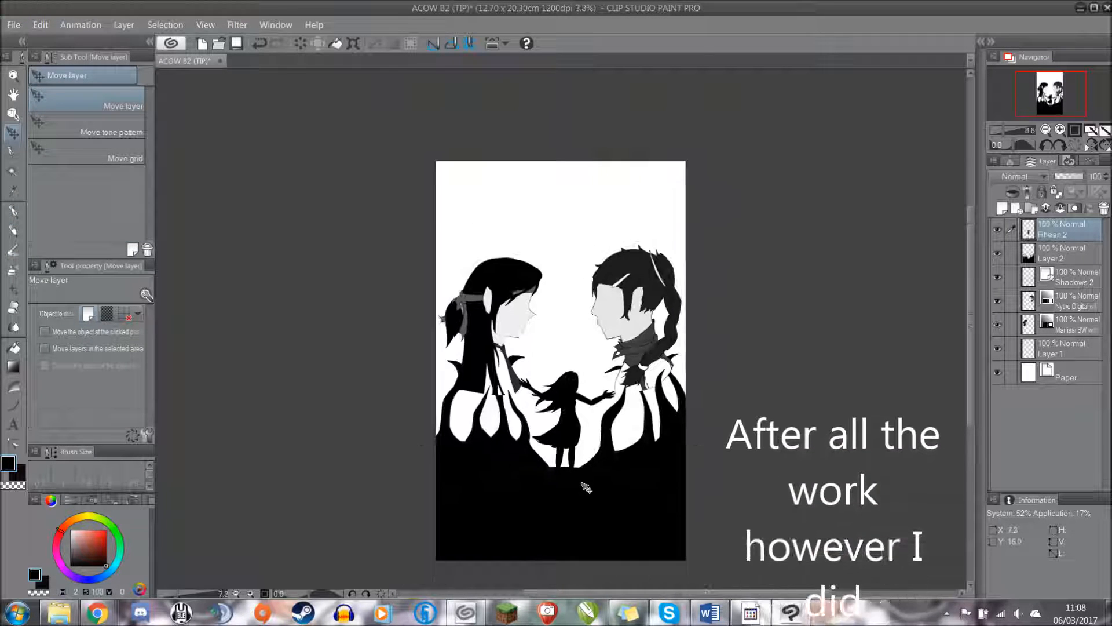
scroll(585, 487, up, 2)
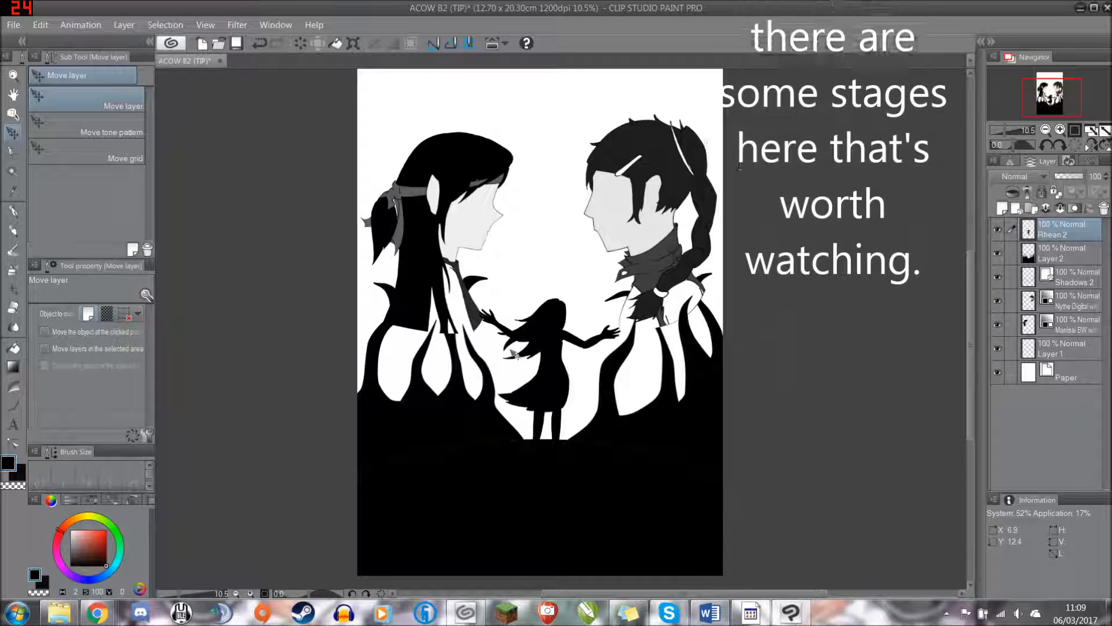
scroll(388, 332, up, 3)
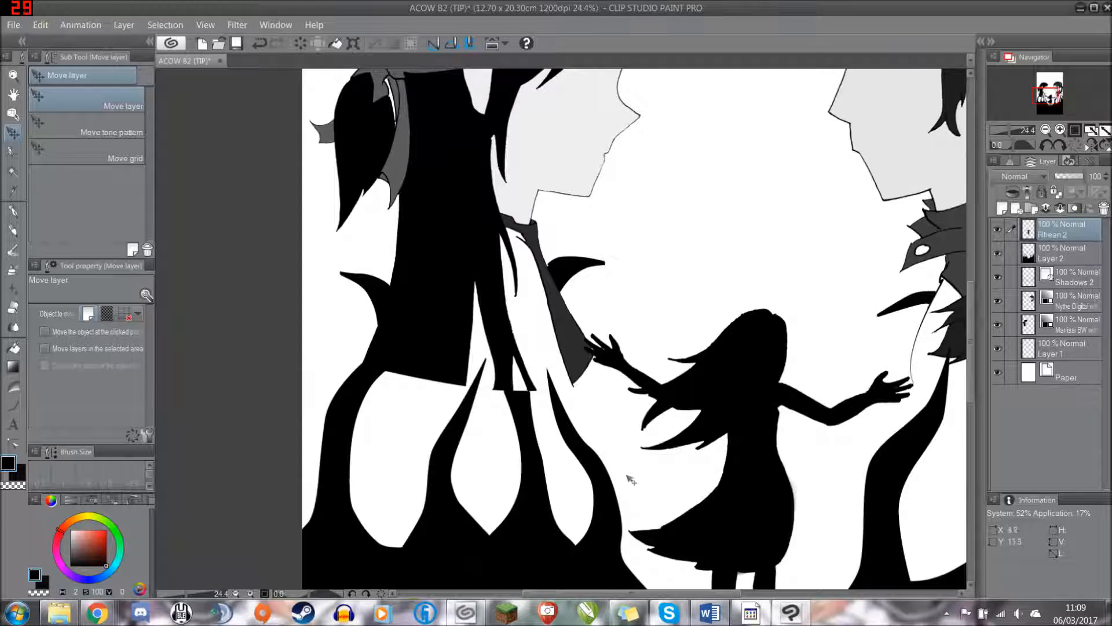
scroll(629, 479, down, 1)
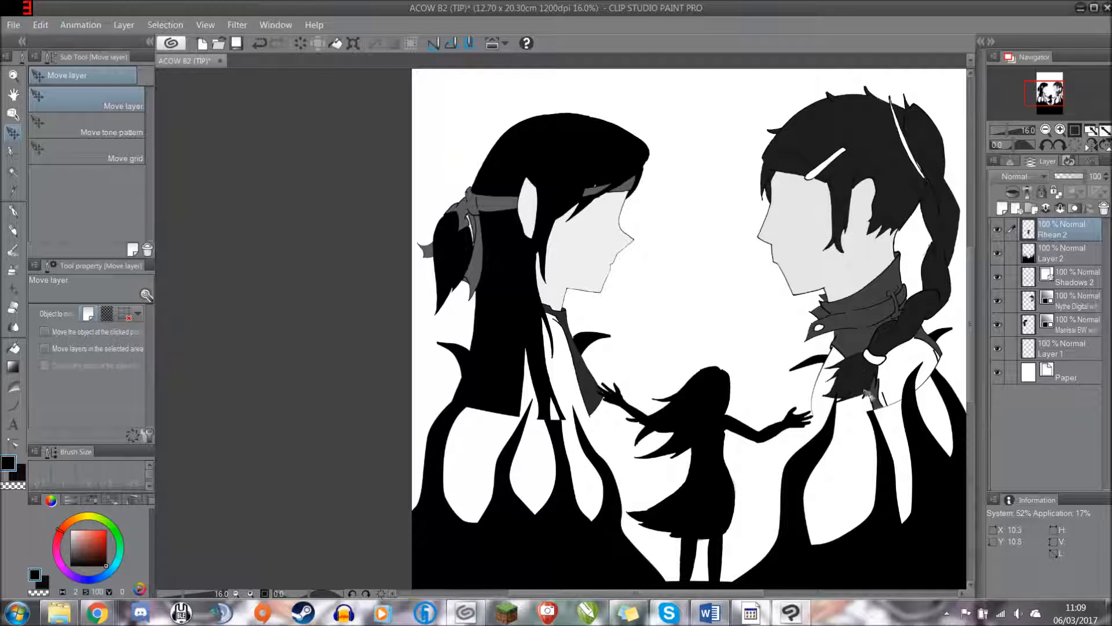
scroll(869, 376, down, 1)
scroll(974, 377, down, 1)
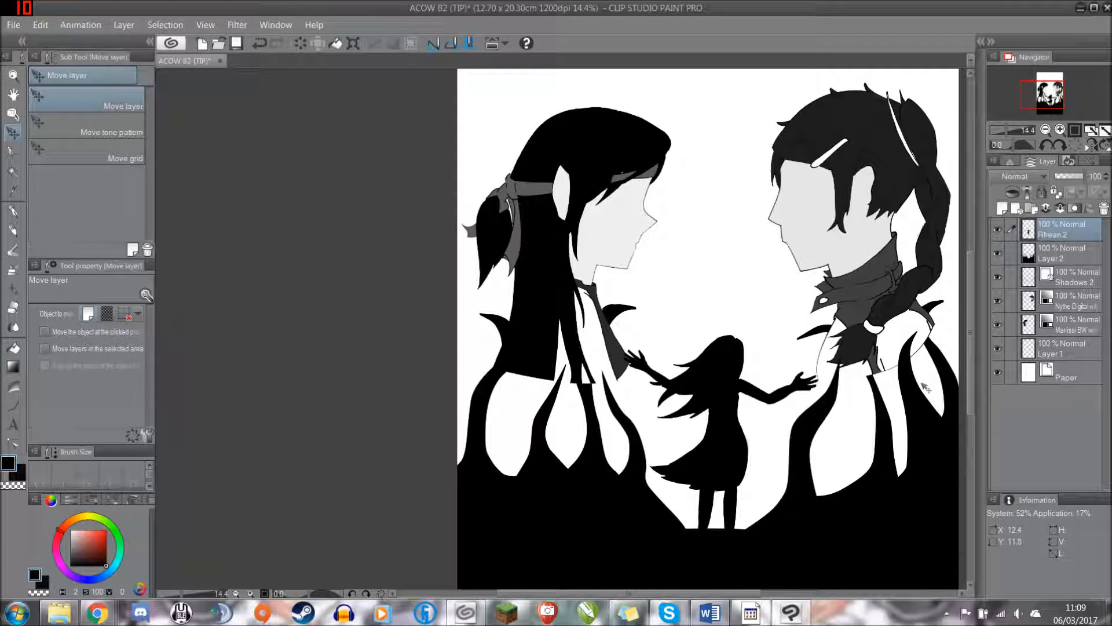
scroll(901, 371, down, 1)
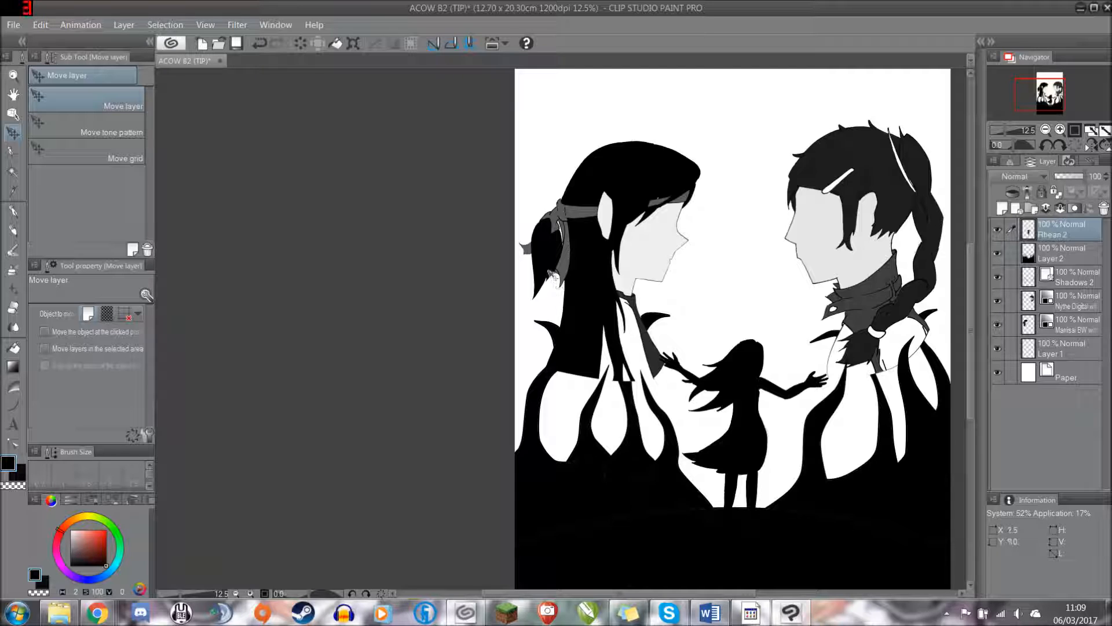
drag(609, 593, 649, 593)
drag(971, 354, 968, 393)
scroll(965, 347, down, 1)
scroll(909, 410, down, 1)
scroll(841, 469, up, 1)
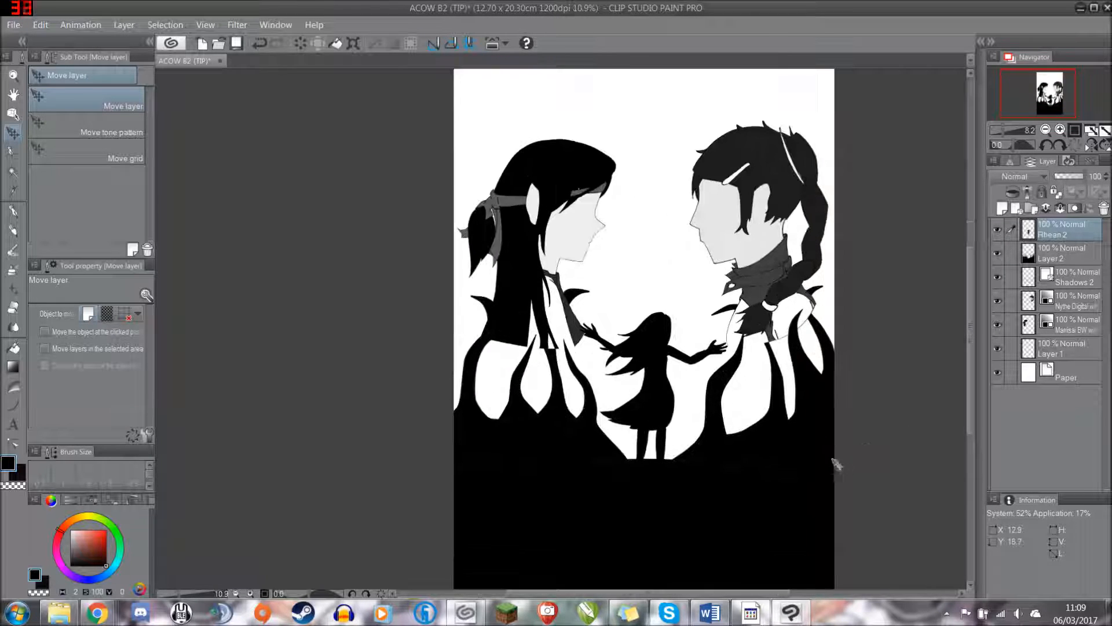
scroll(758, 435, up, 2)
scroll(705, 387, down, 1)
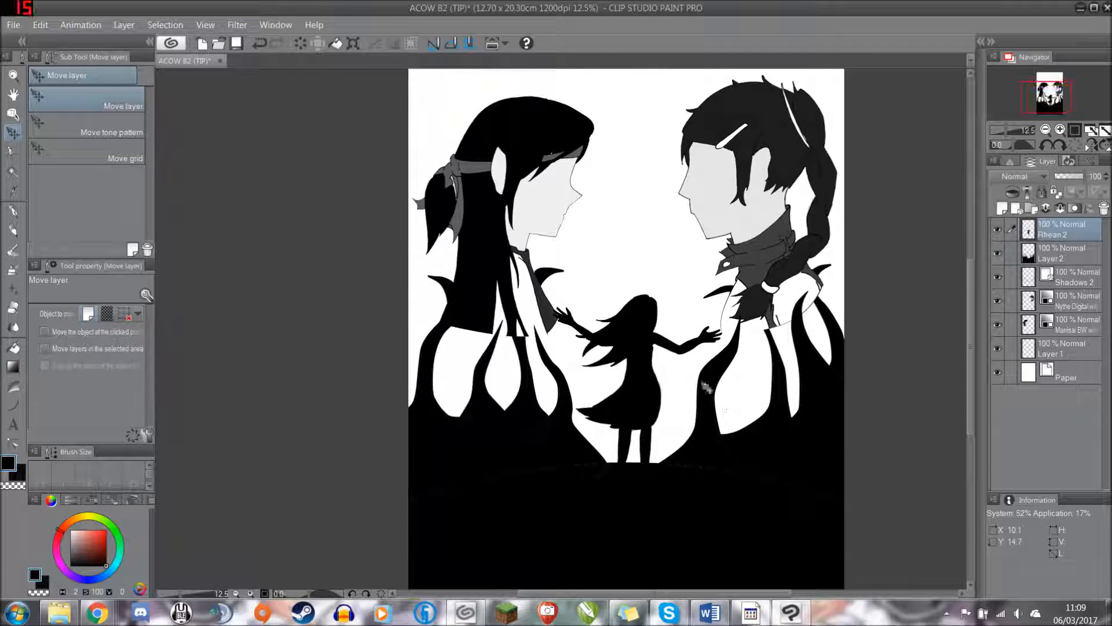
scroll(706, 387, down, 2)
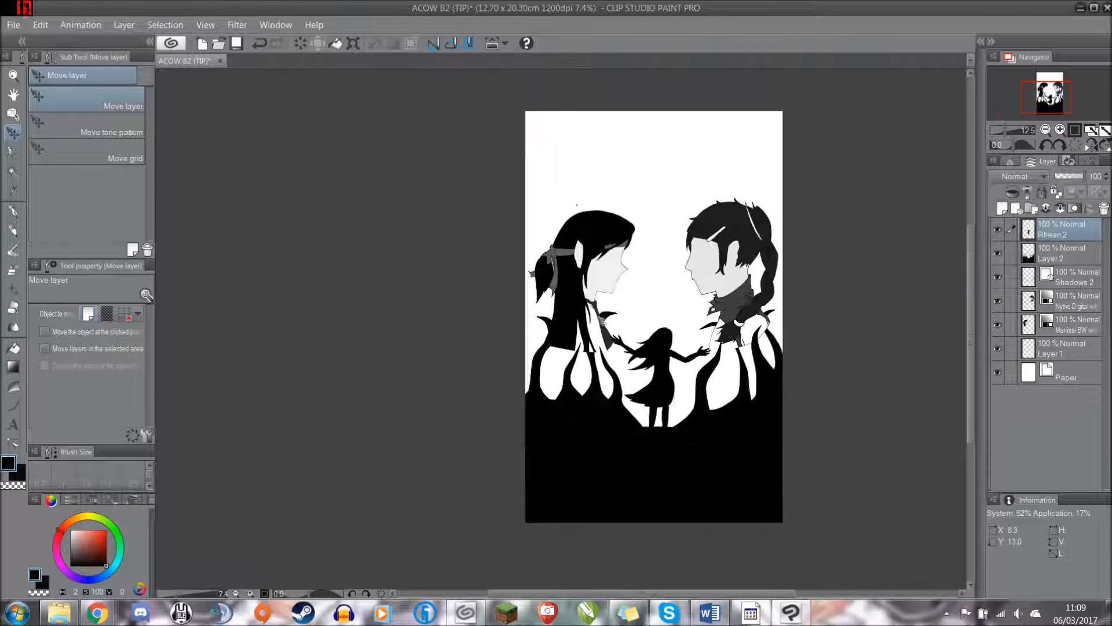
- Examine the two-profile cover composition and compare its layout with the finished first-book cover on the Book 1 canvas
click(11, 25)
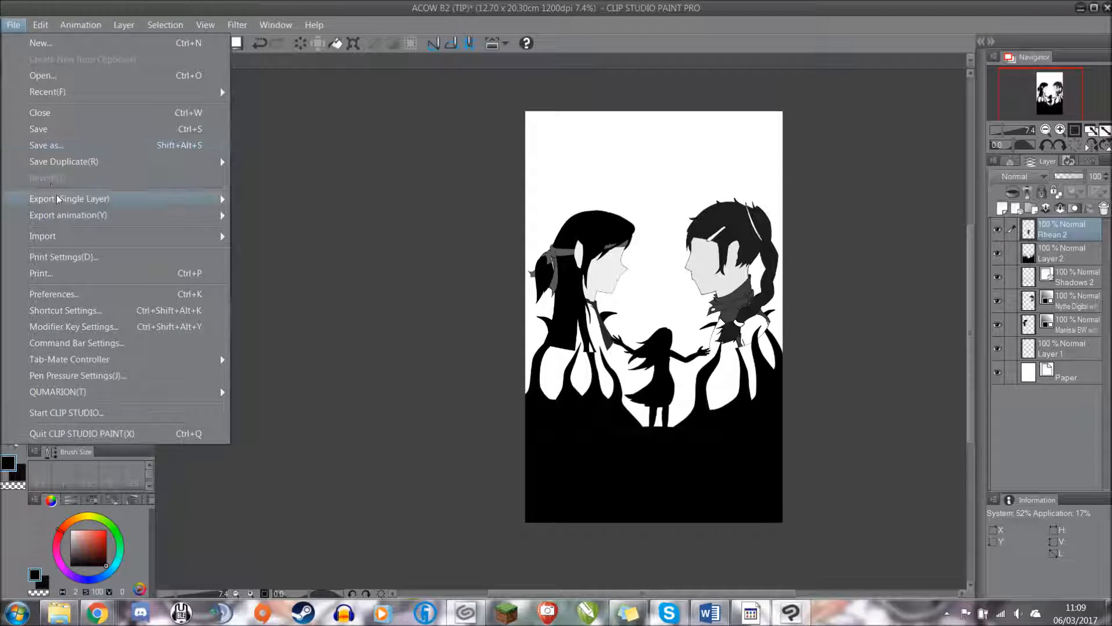
click(313, 255)
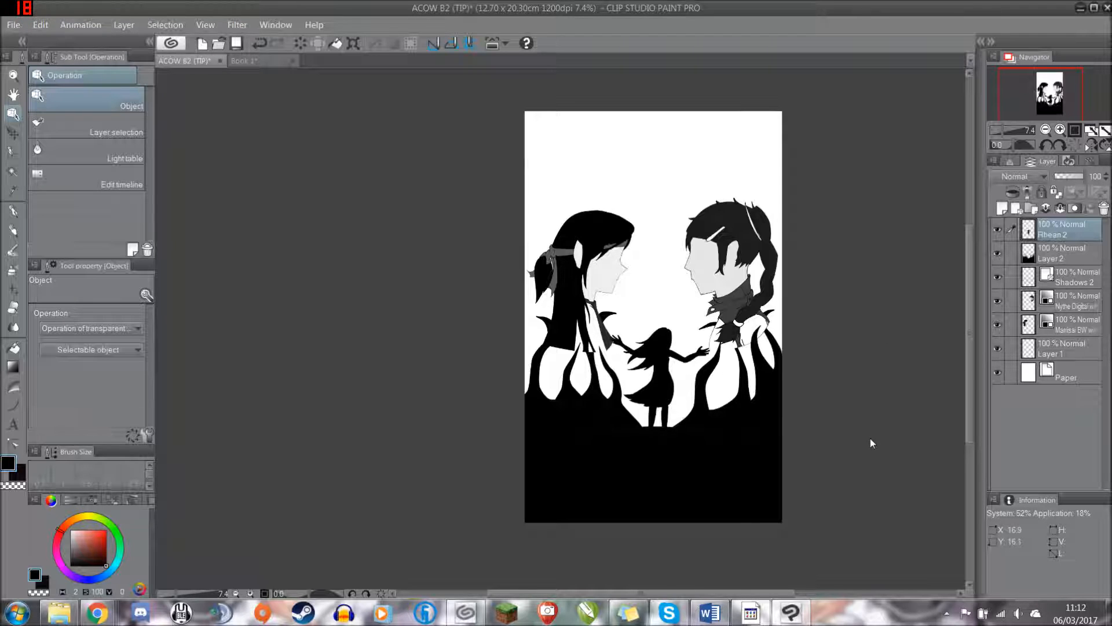
scroll(812, 444, up, 1)
scroll(631, 421, up, 1)
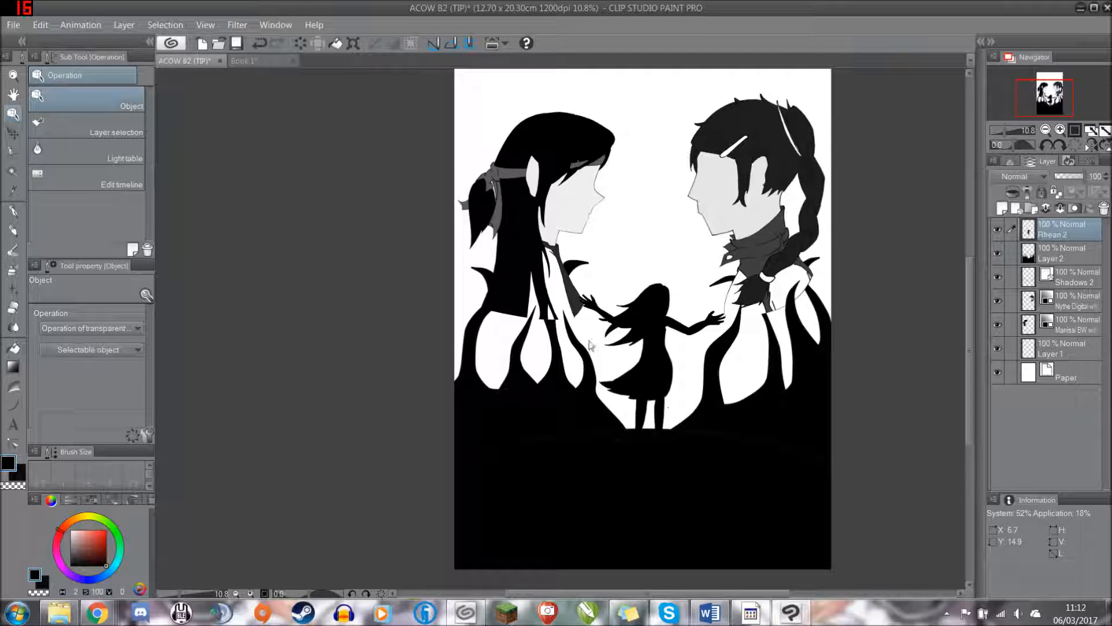
scroll(822, 374, down, 1)
drag(773, 594, 803, 593)
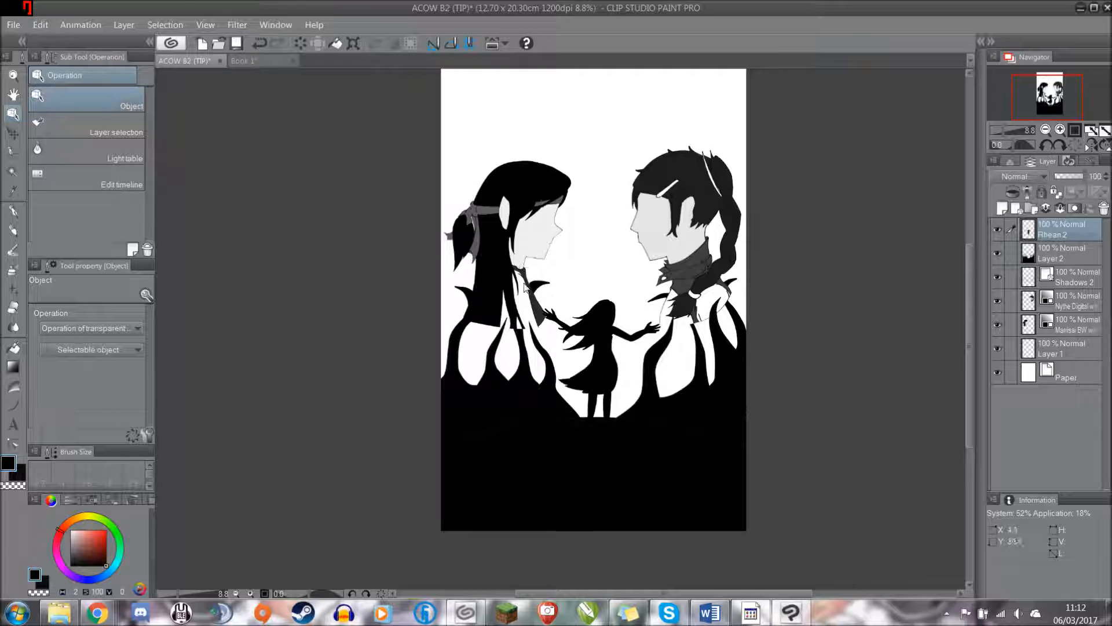
click(252, 60)
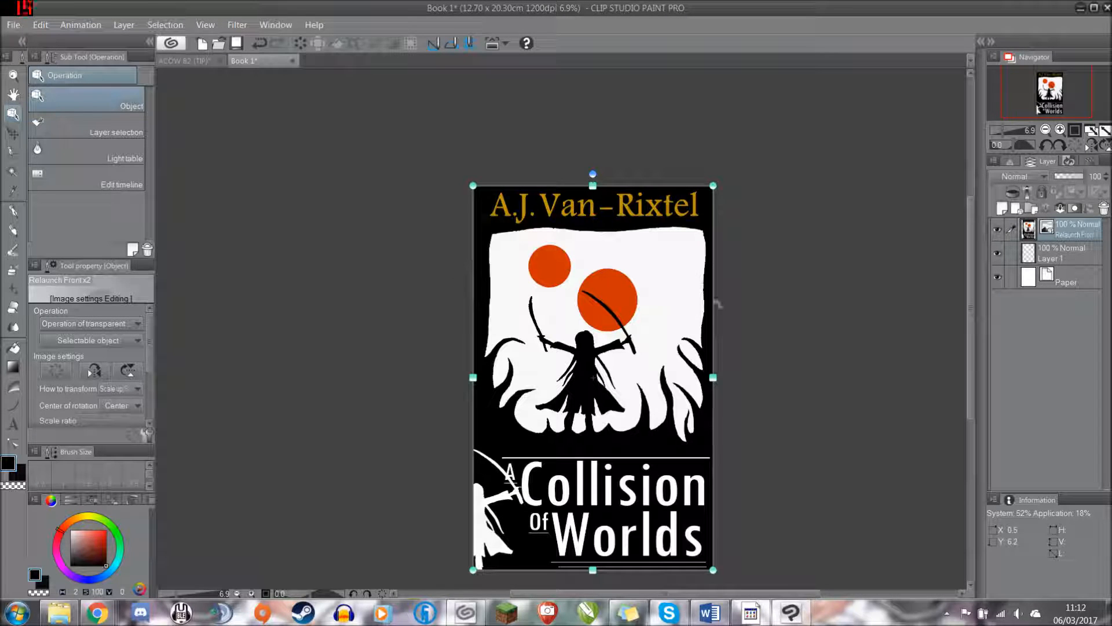
scroll(973, 326, down, 2)
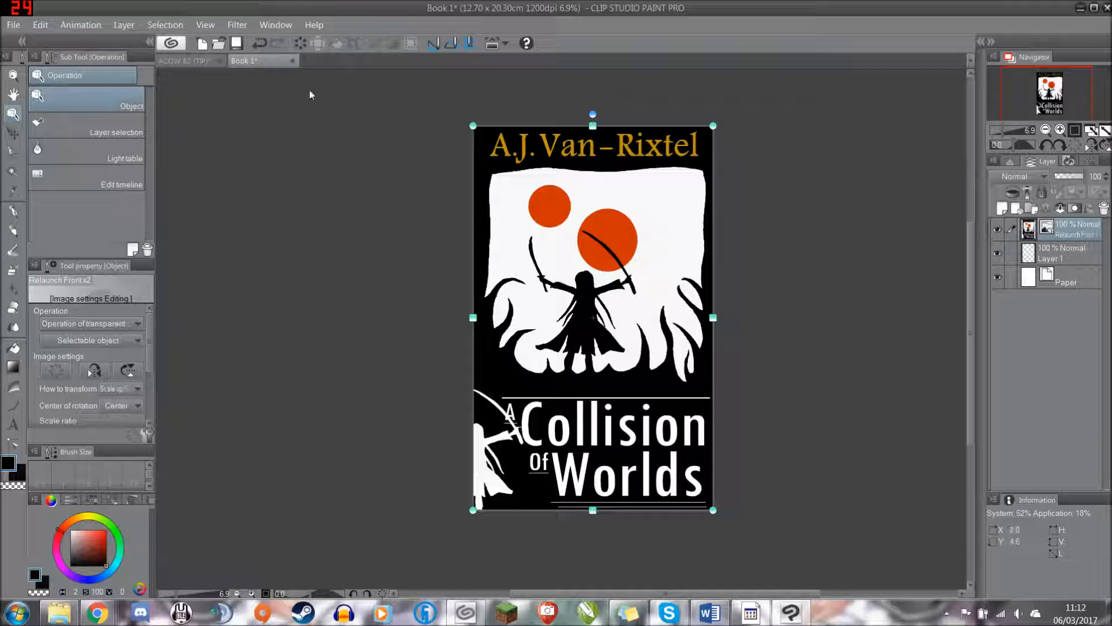
click(208, 62)
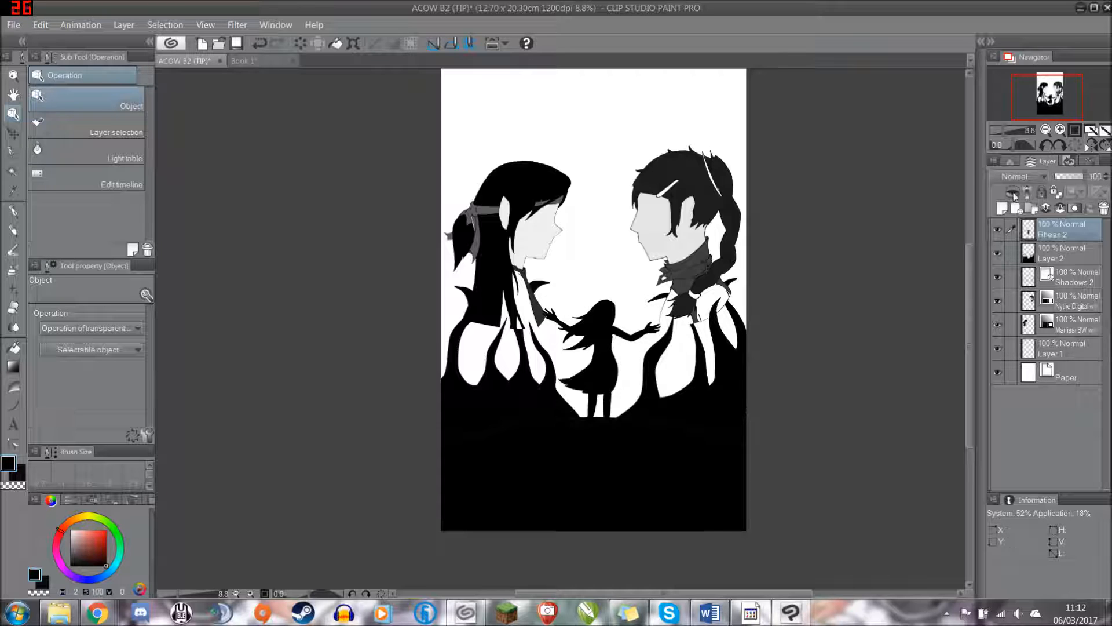
- Add a new layer directly below the Shadows 2 layer and sample the orange of the suns from the Book 1 cover
click(1002, 208)
drag(1028, 241, 1037, 312)
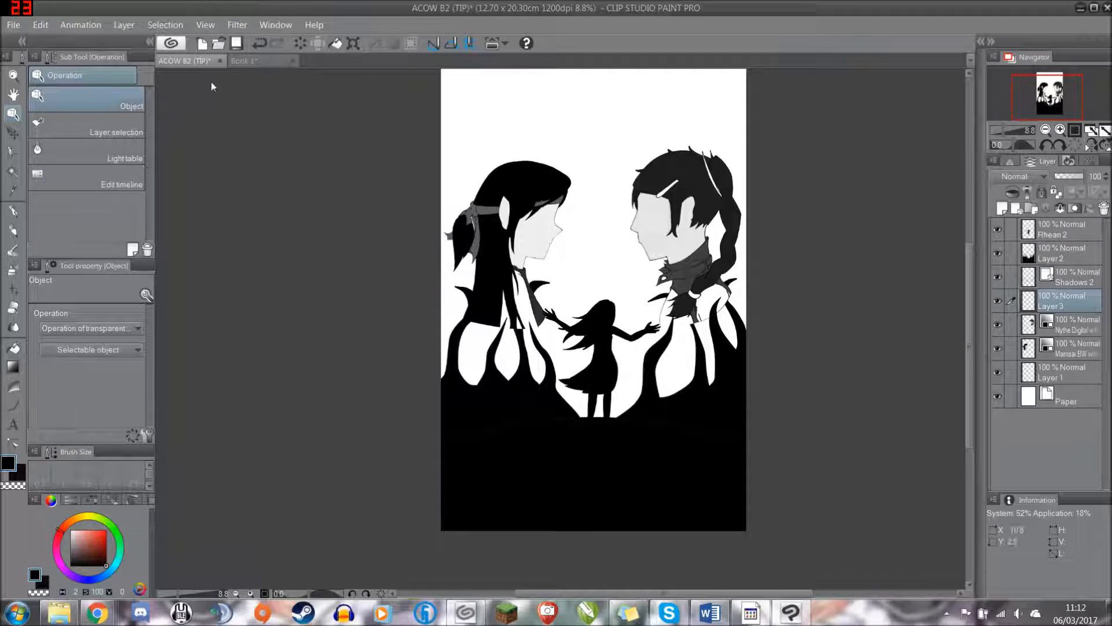
click(255, 62)
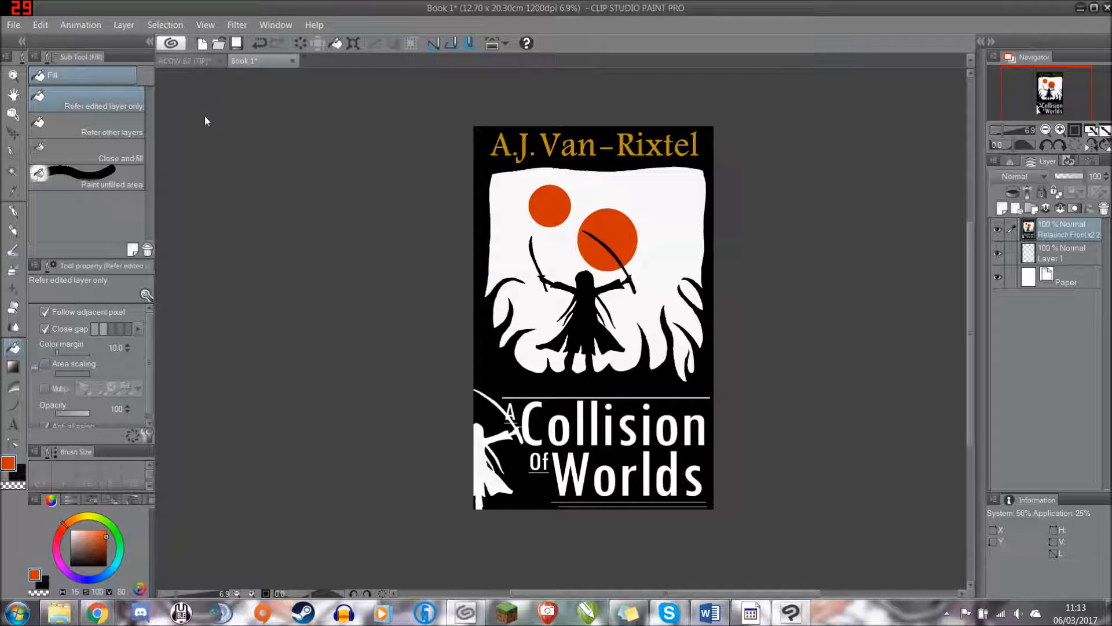
click(184, 61)
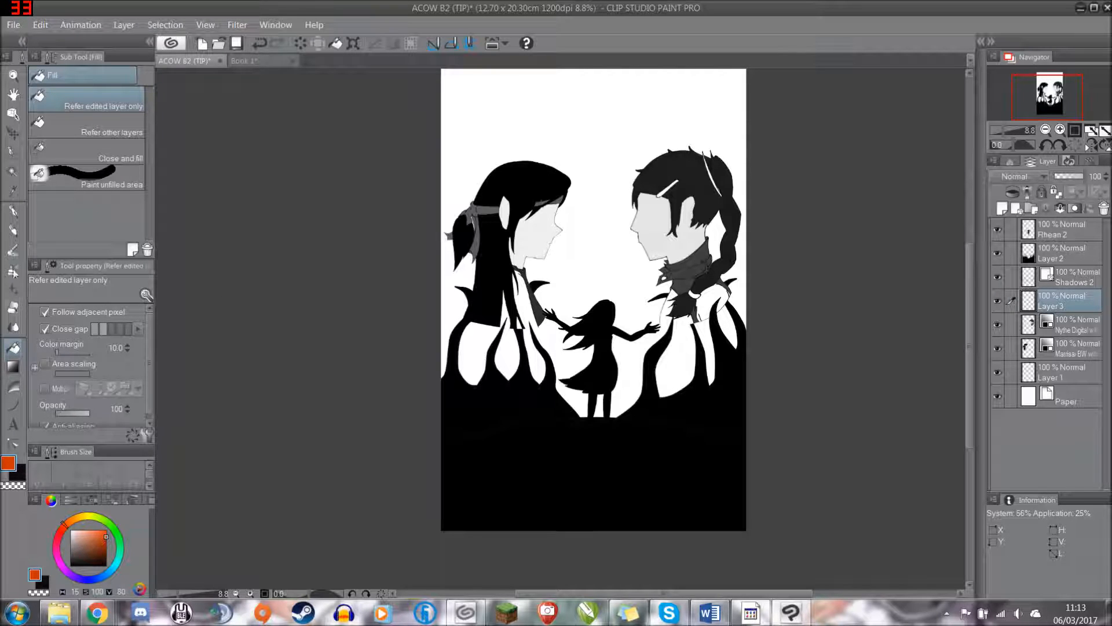
- Draw a large filled orange circle behind the girl and a smaller one toward the left profile, and shift both slightly up and left
click(14, 406)
click(81, 220)
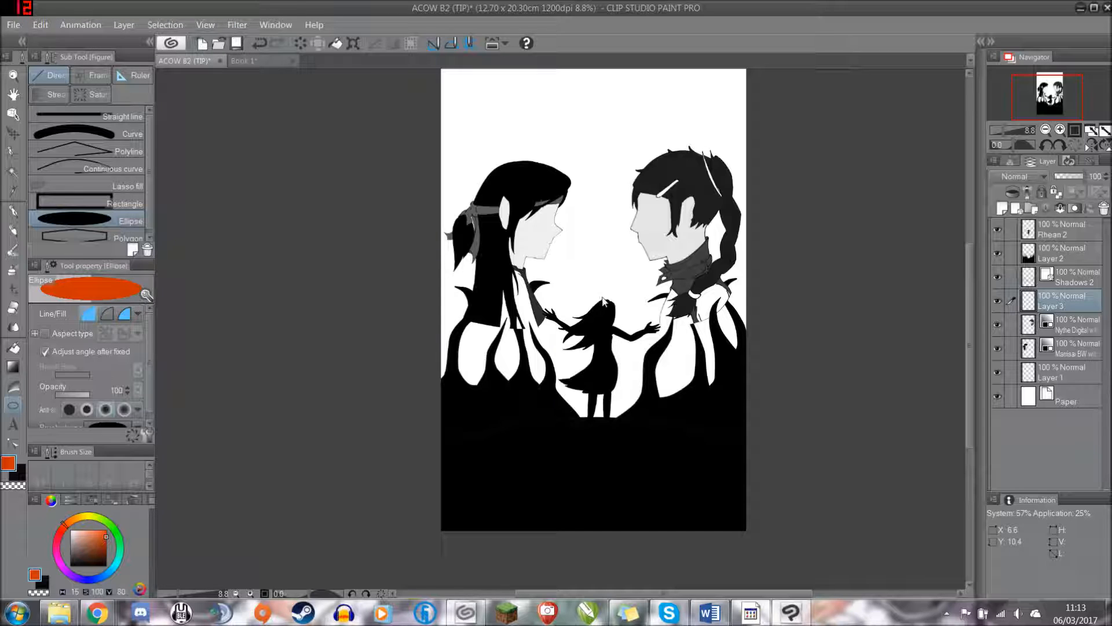
drag(594, 286, 658, 366)
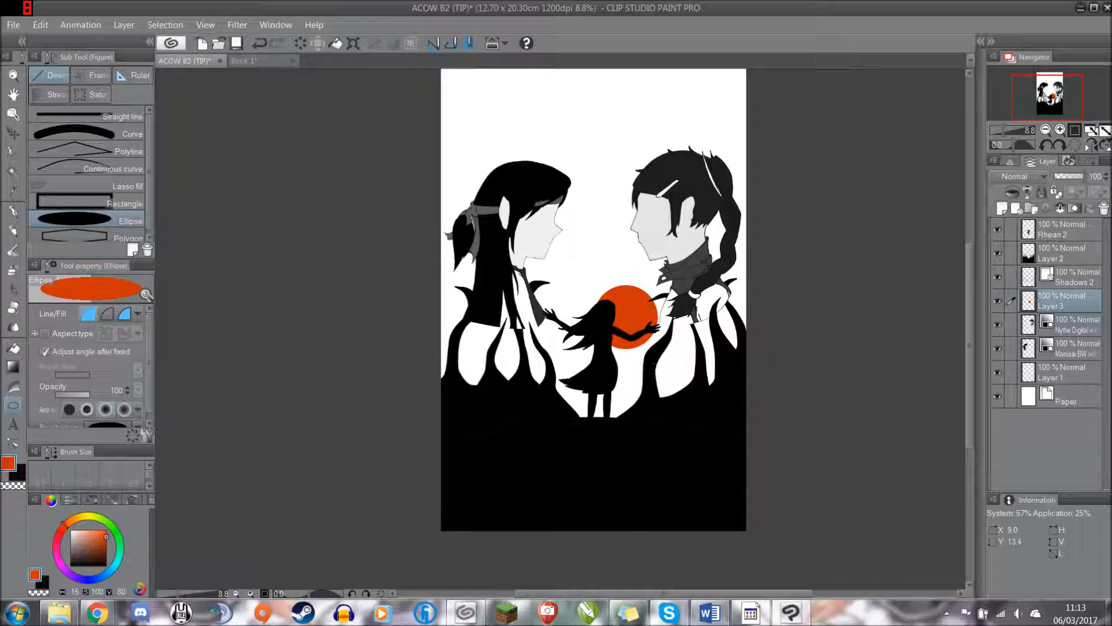
click(246, 62)
click(184, 61)
drag(565, 255, 605, 303)
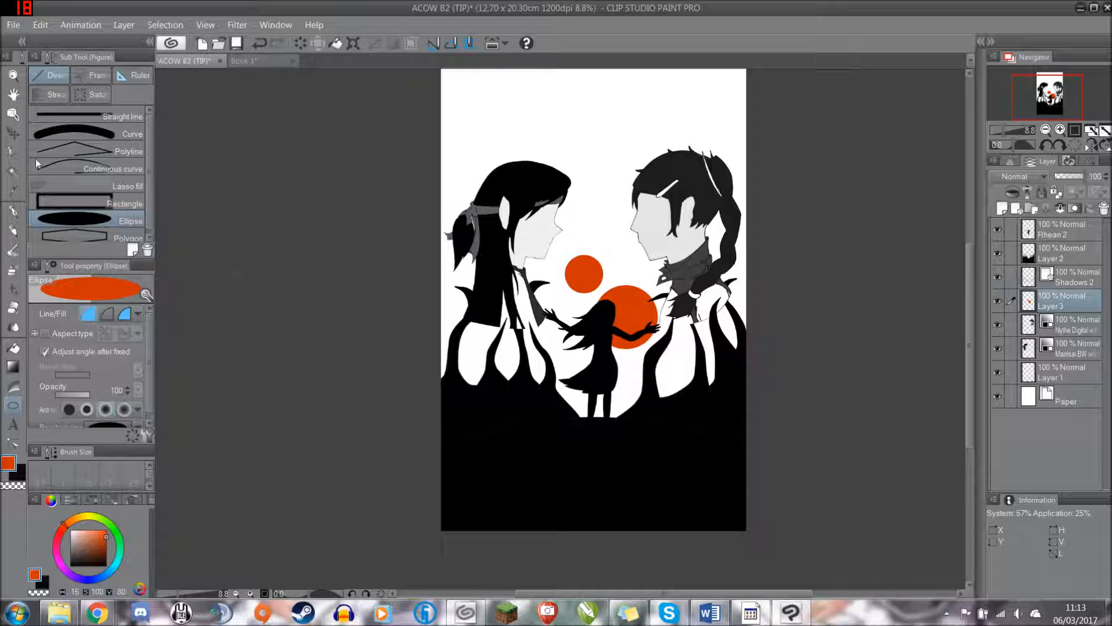
click(14, 134)
drag(588, 281, 573, 274)
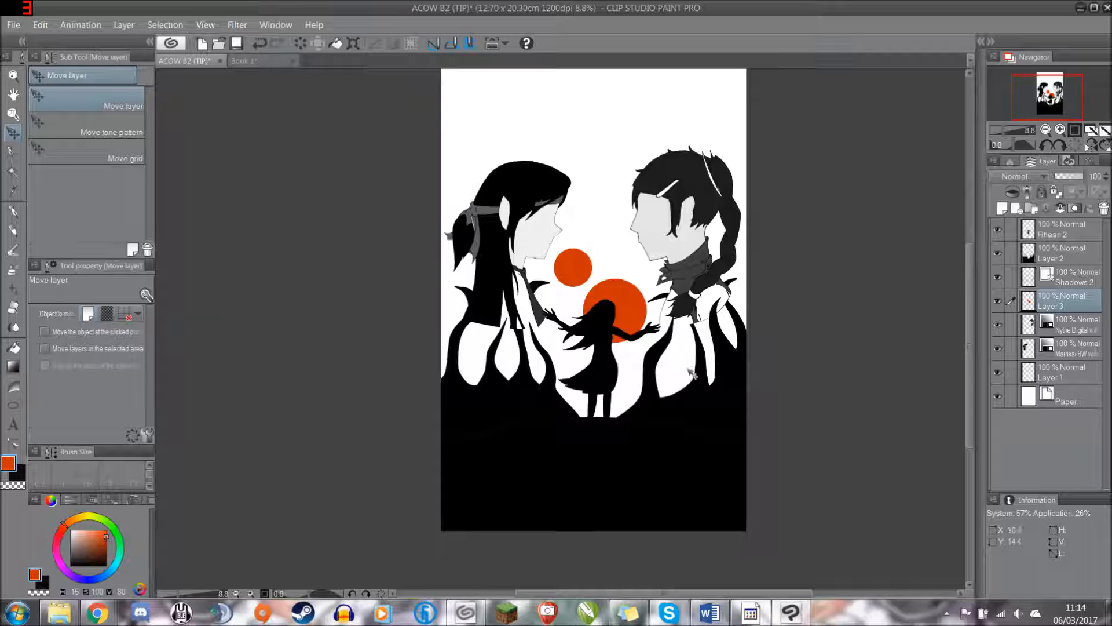
- Export the cover as the PNG file "ACOW B2 TIP COVER 003 without text.png" in RGB color at 100% scale
click(13, 24)
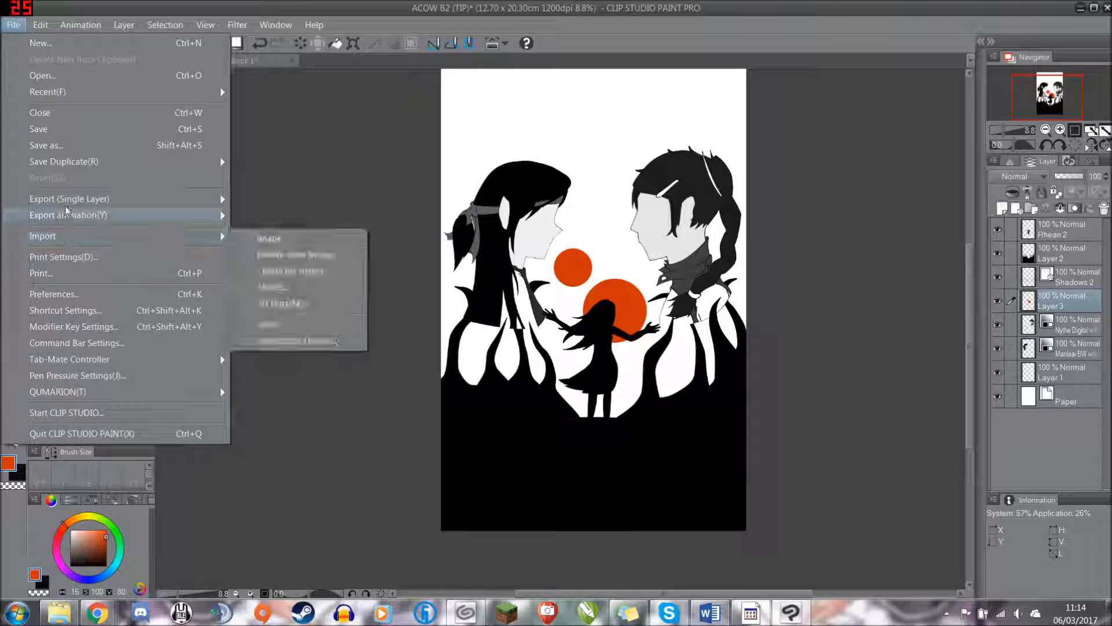
click(273, 238)
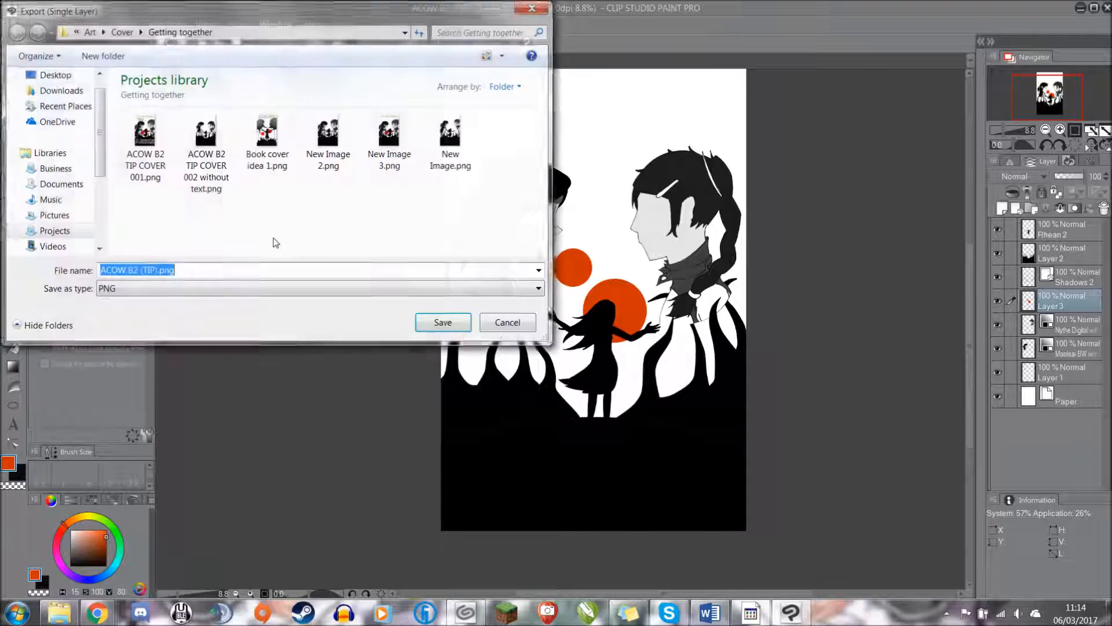
click(208, 186)
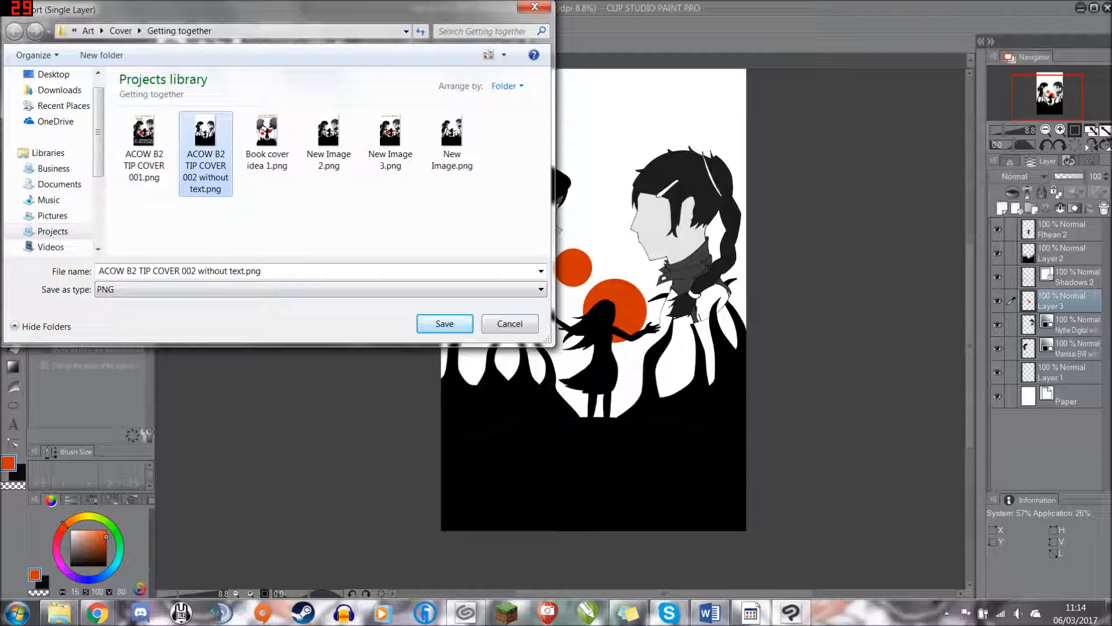
click(196, 271)
drag(196, 270, 190, 271)
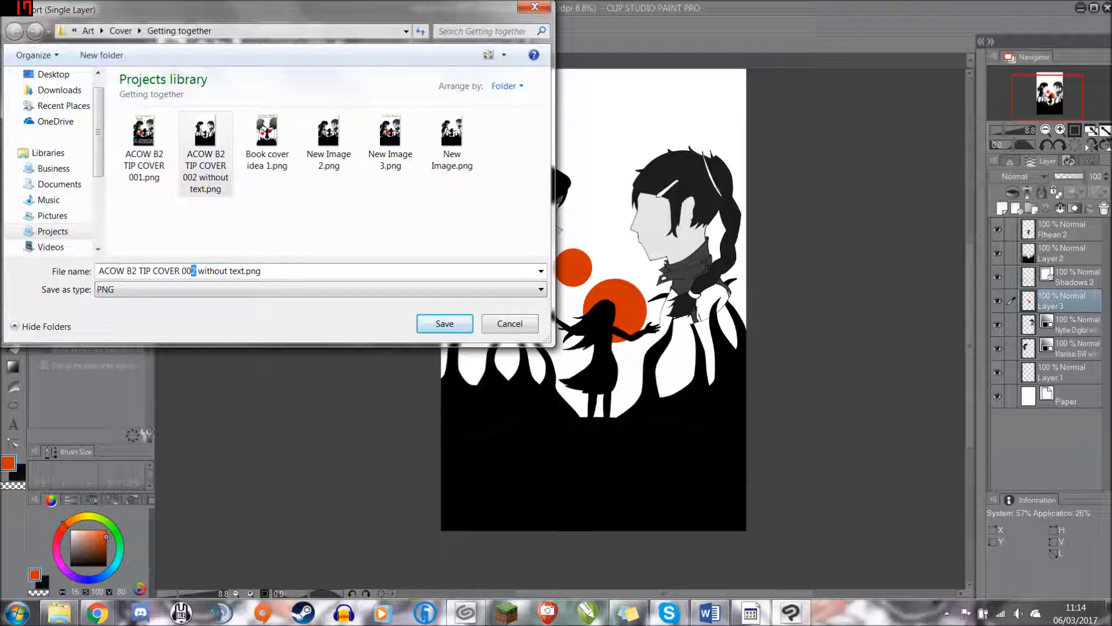
text(3)
click(442, 322)
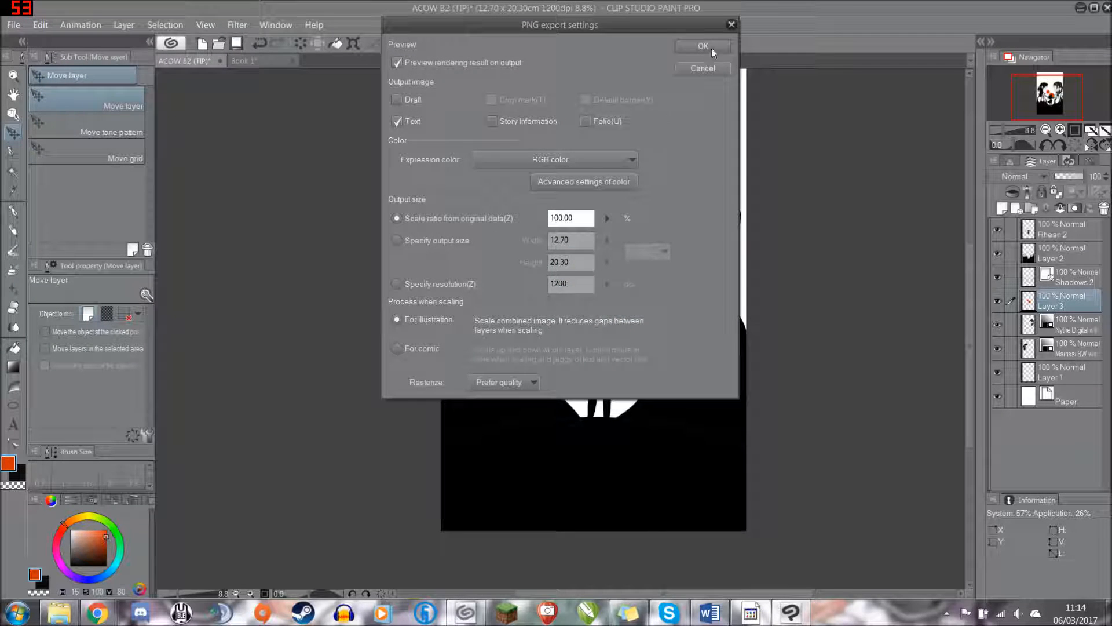
click(711, 47)
click(703, 176)
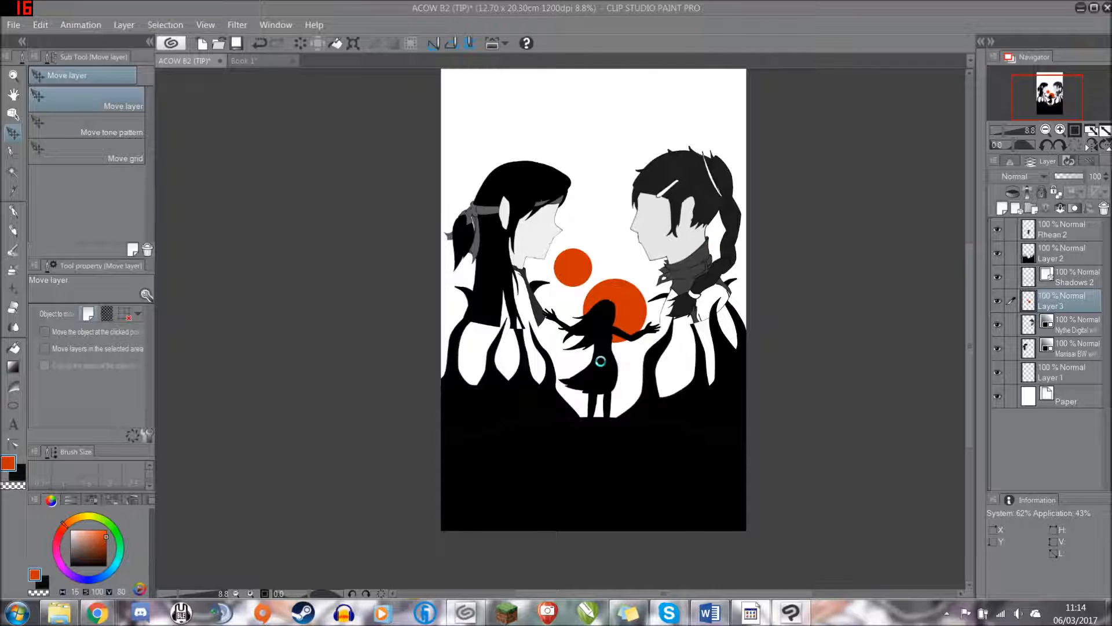
- Examine how the tendrils, girl, orange circles and both profiles fit together, up close and across the whole page
scroll(601, 361, up, 4)
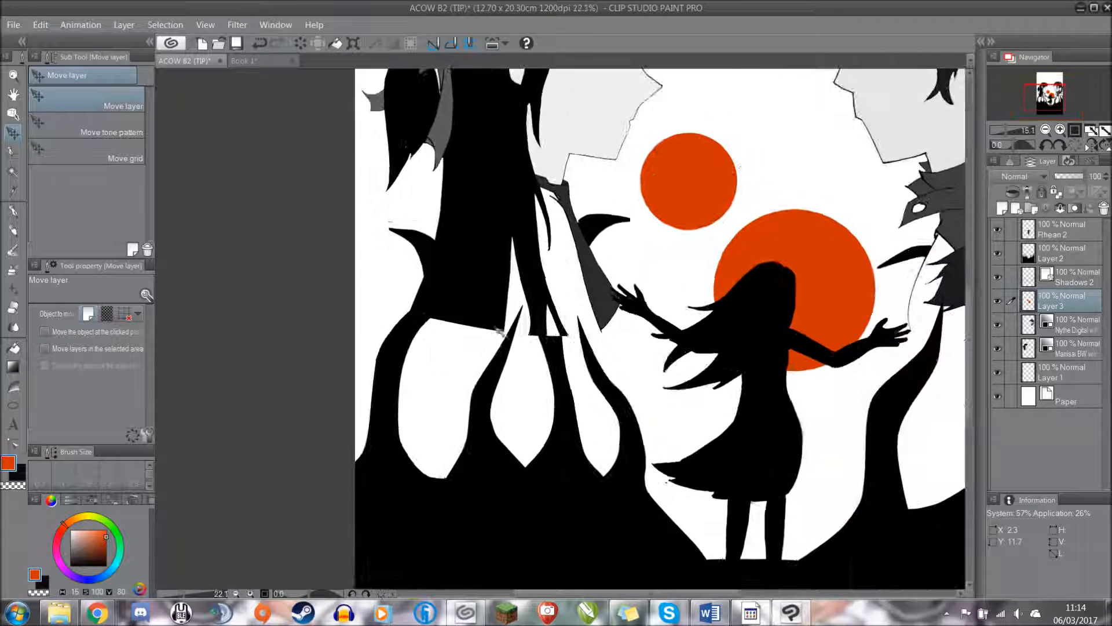
scroll(510, 359, down, 2)
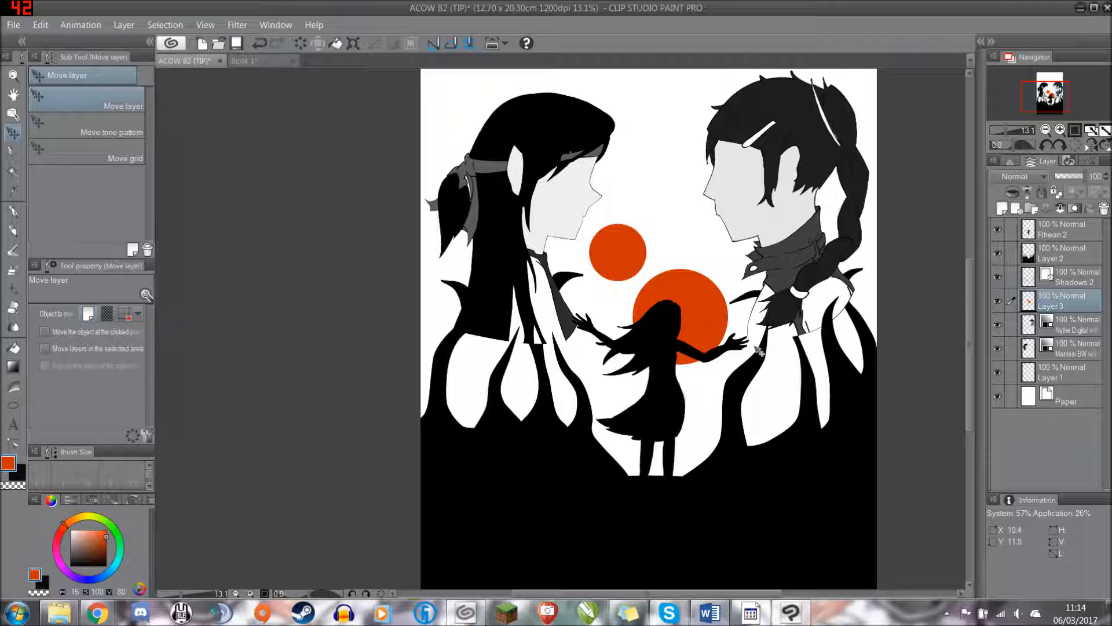
scroll(527, 380, down, 2)
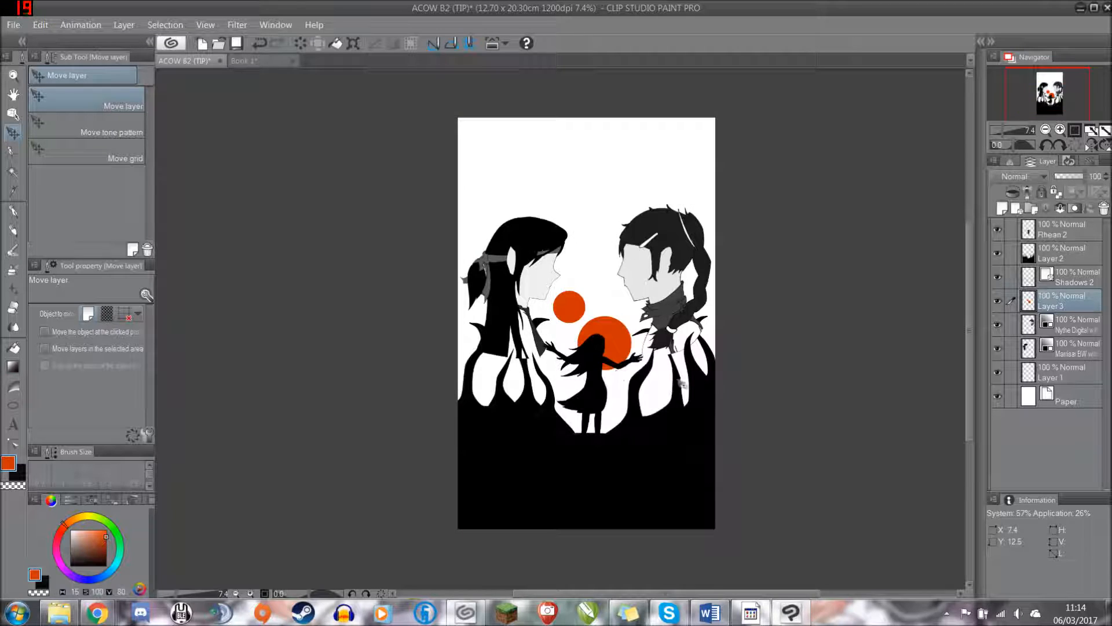
scroll(679, 384, up, 1)
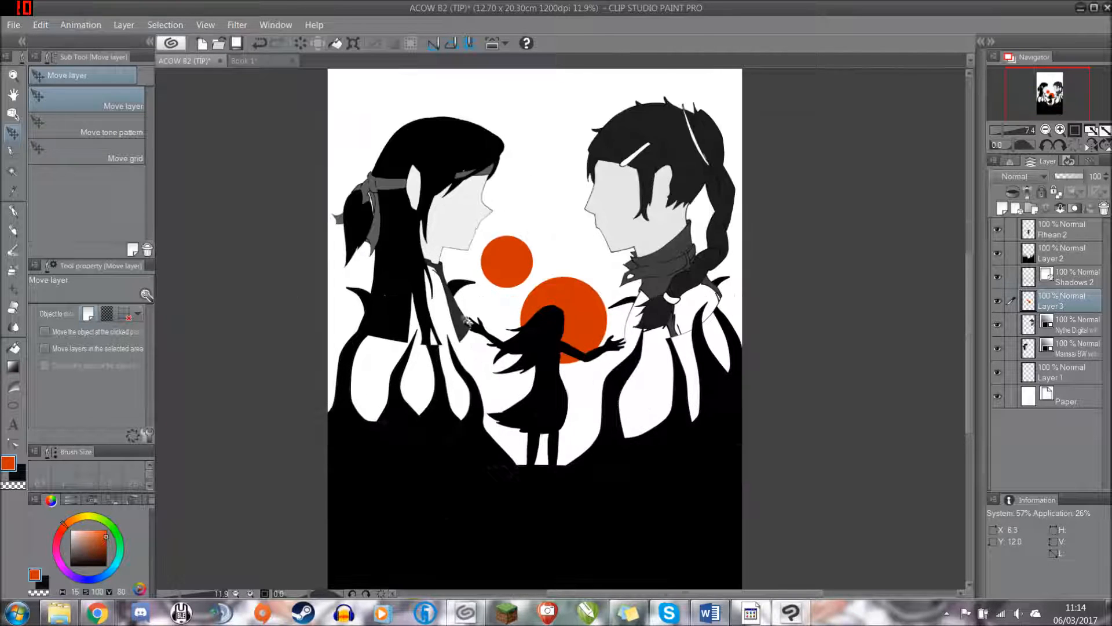
scroll(393, 335, up, 2)
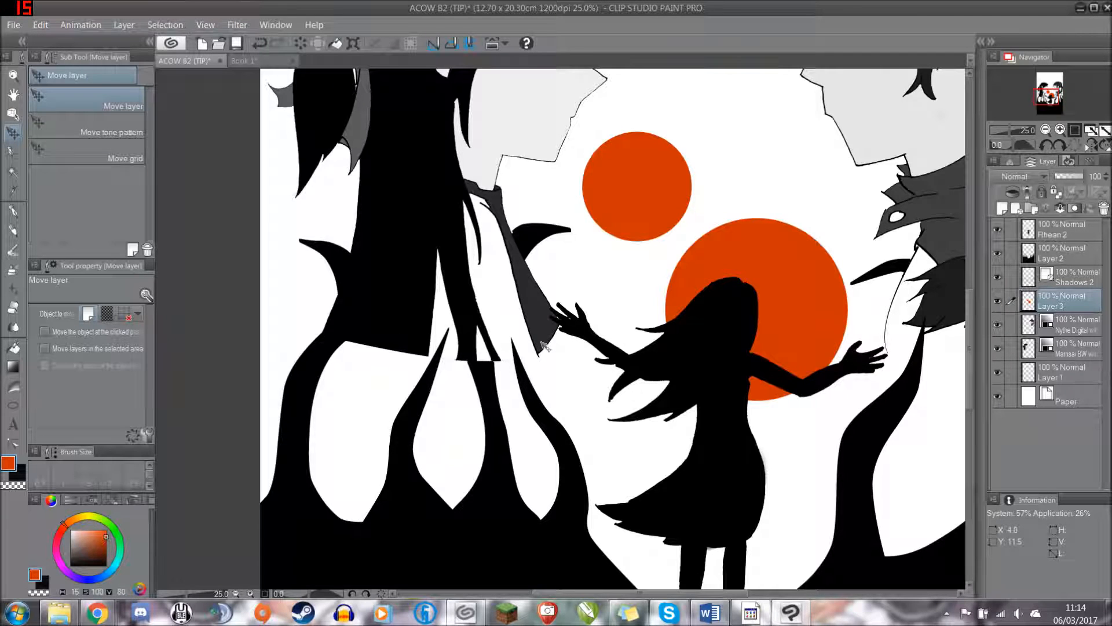
scroll(540, 343, down, 2)
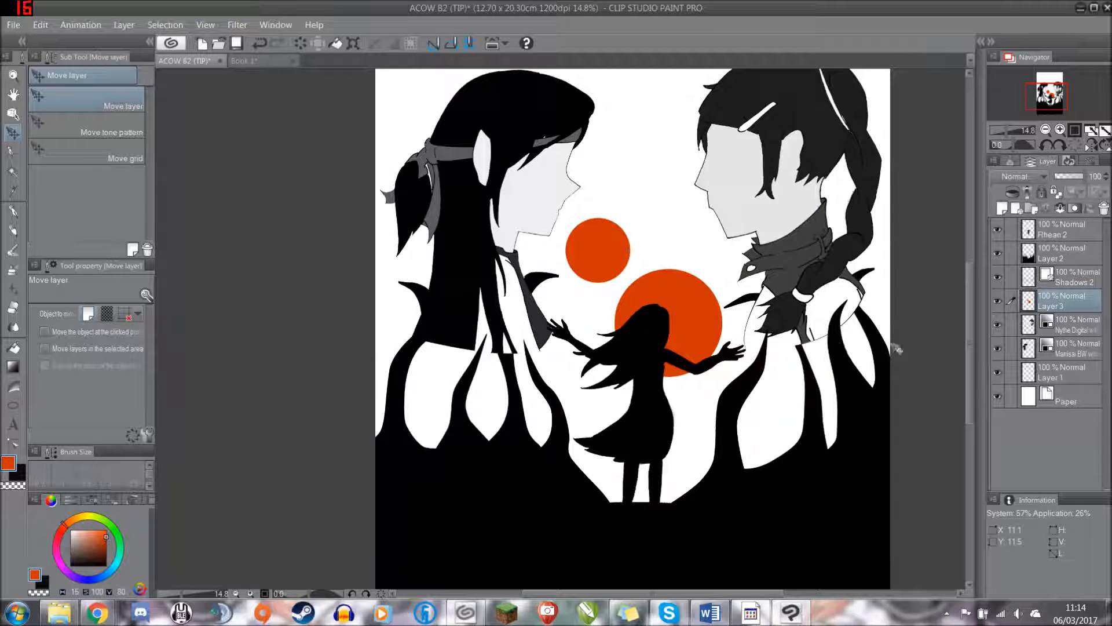
scroll(876, 363, up, 1)
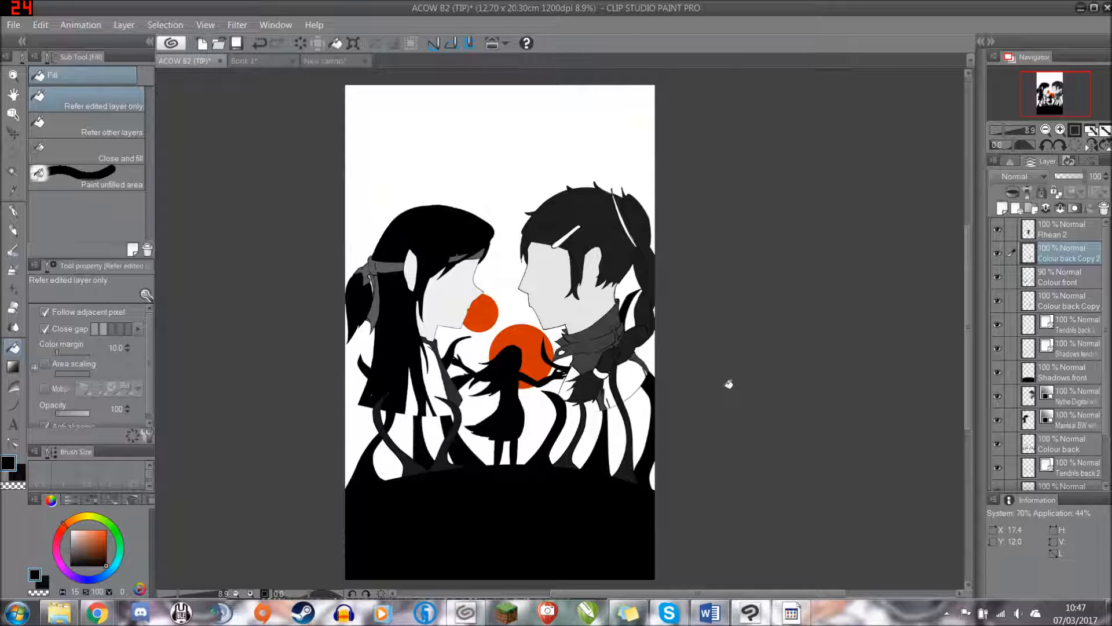
scroll(961, 409, down, 1)
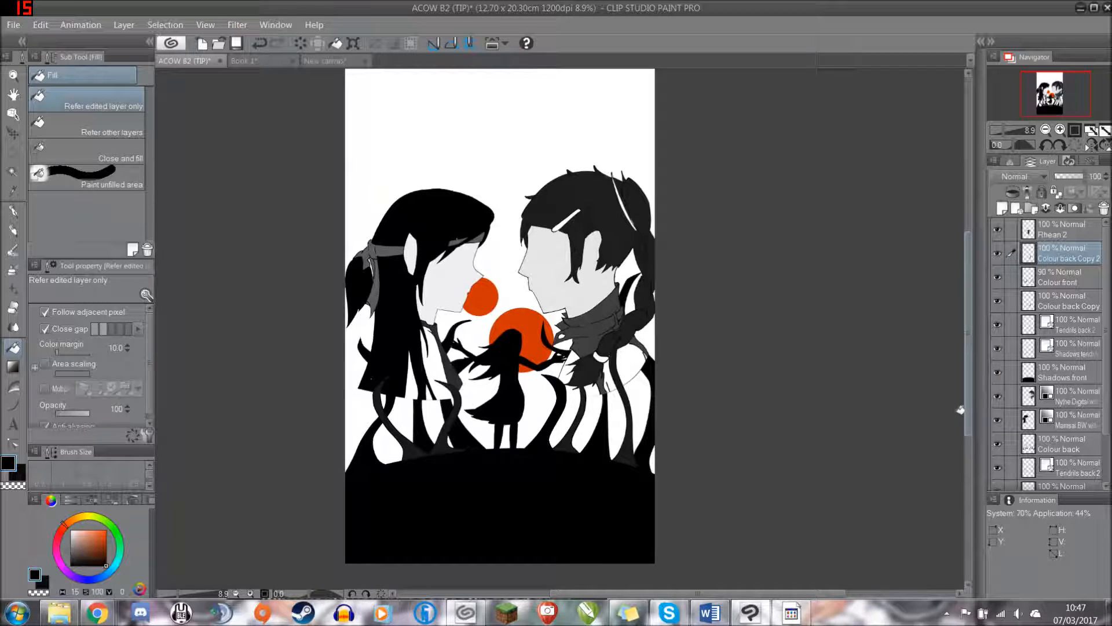
- Erase the stray cross line inside the tendril's tip at the right profile's braid on the Tendrils back 2 layer, using the Hard eraser
scroll(596, 403, up, 2)
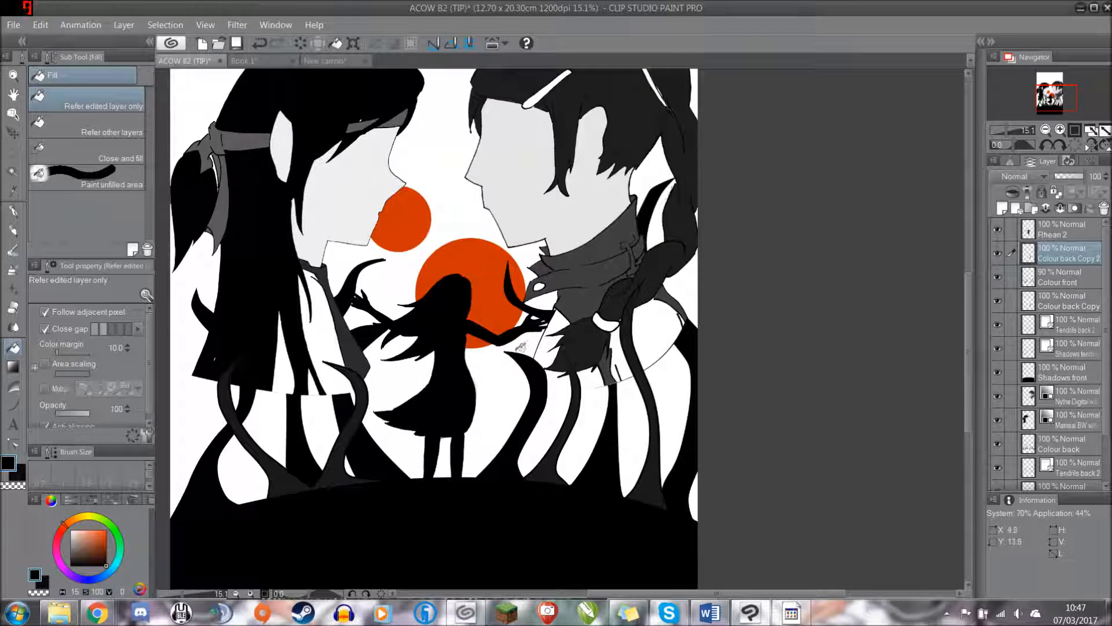
scroll(629, 300, up, 4)
scroll(704, 246, up, 4)
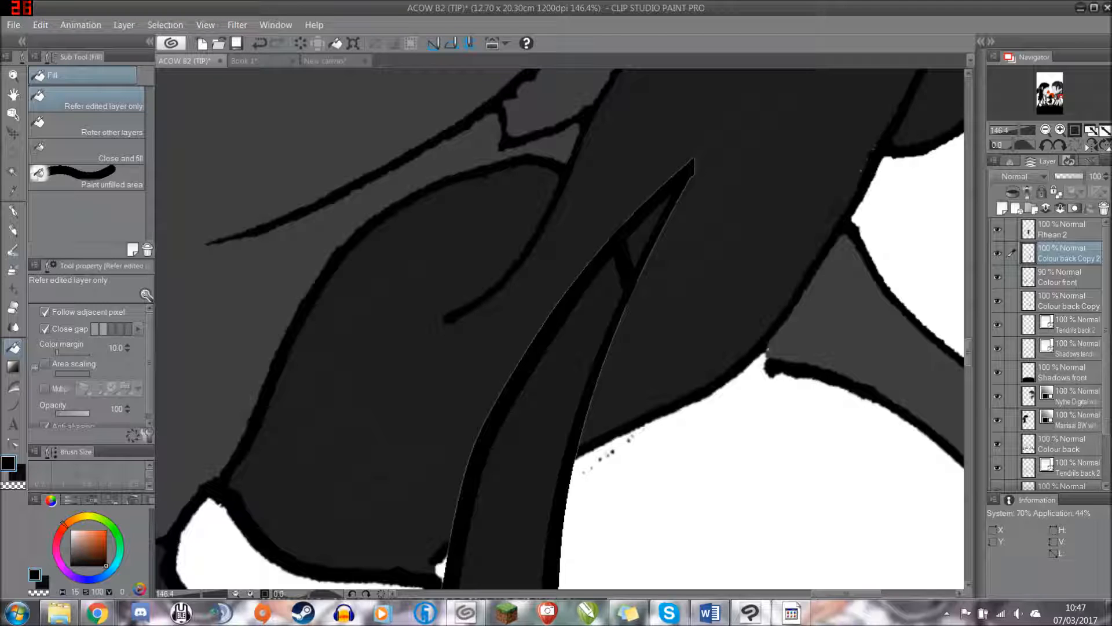
scroll(1058, 430, down, 1)
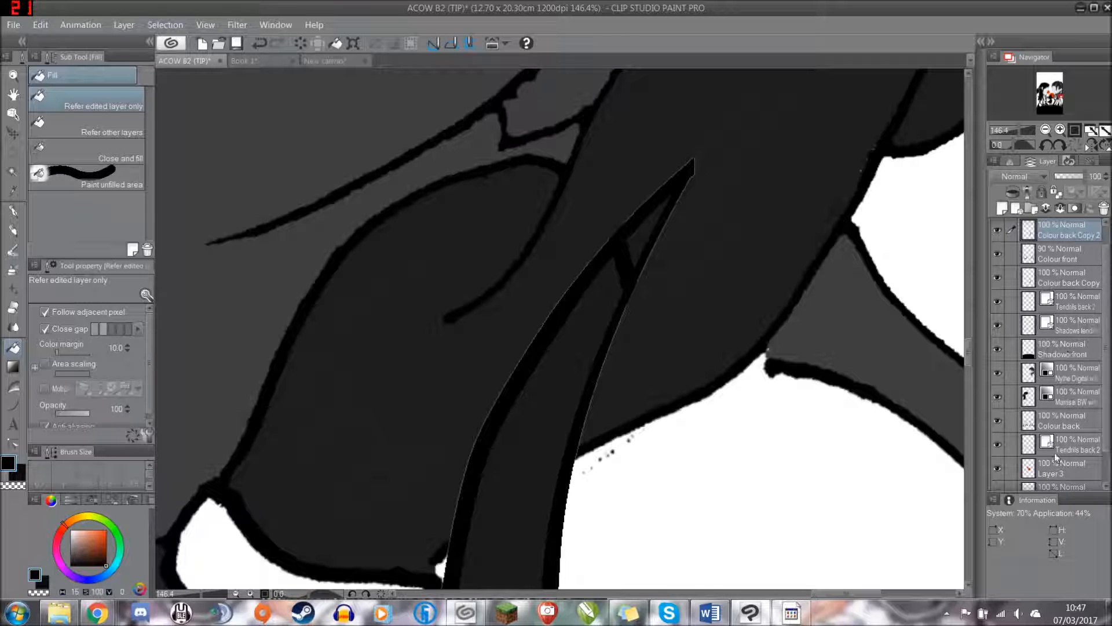
click(1058, 428)
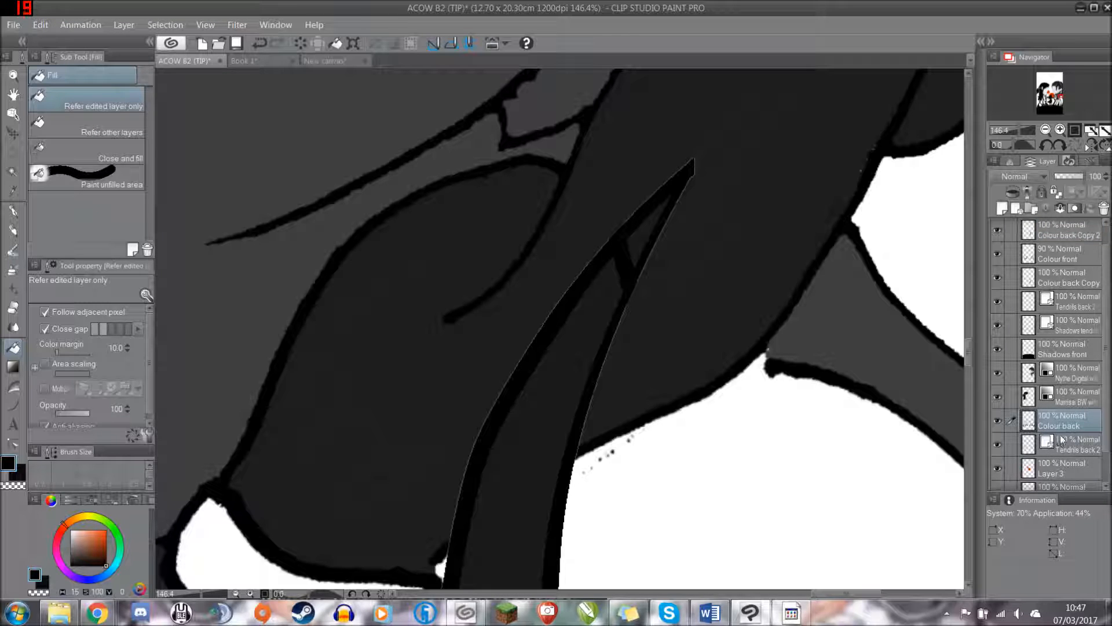
click(1074, 451)
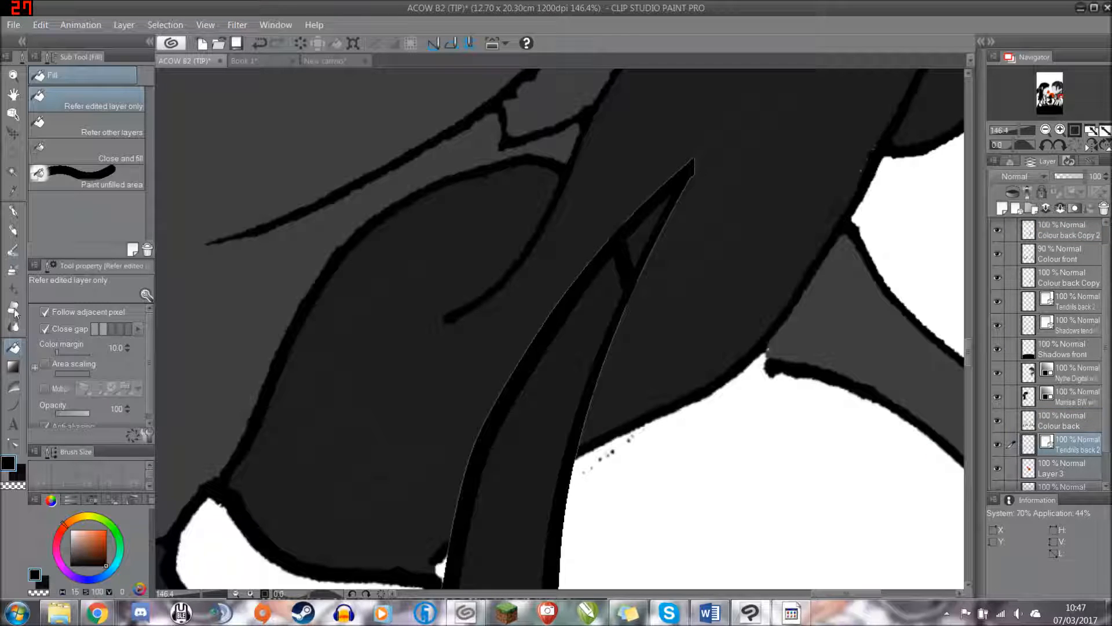
click(15, 308)
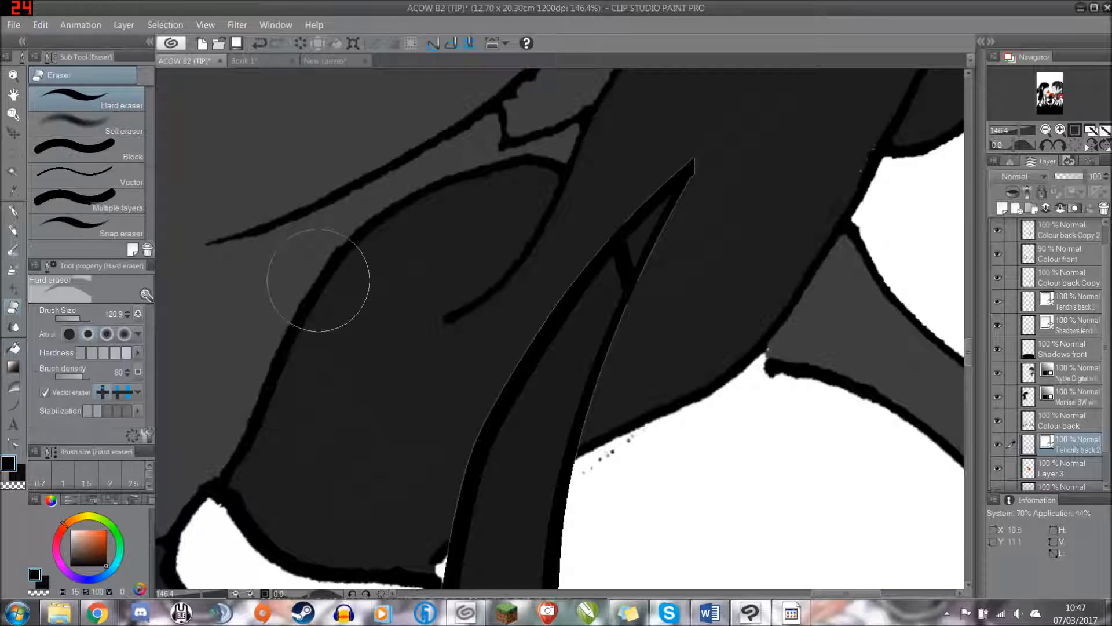
drag(621, 261, 609, 295)
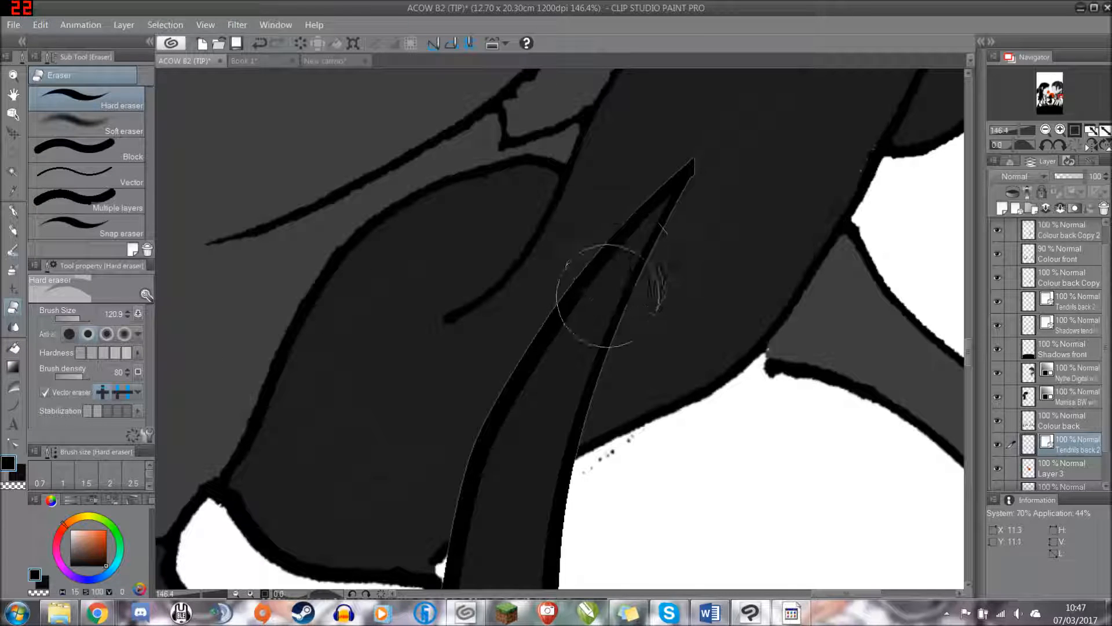
- Examine the tendril tips where they overlap the right profile's braid and the left profile's long hair, up close
scroll(436, 404, down, 4)
scroll(435, 404, down, 5)
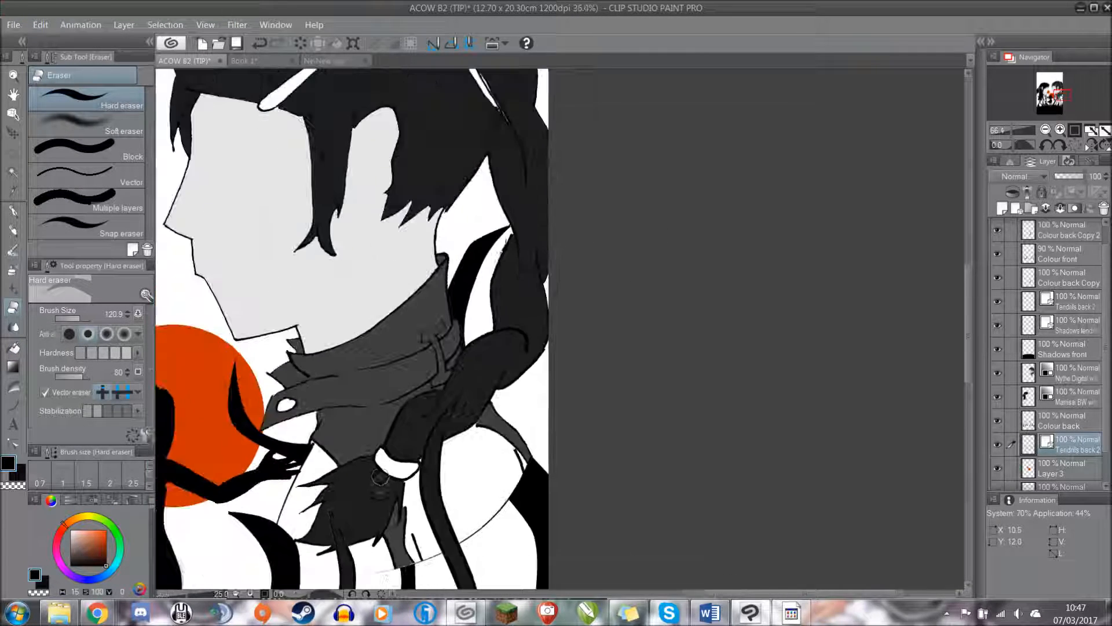
drag(967, 347, 968, 373)
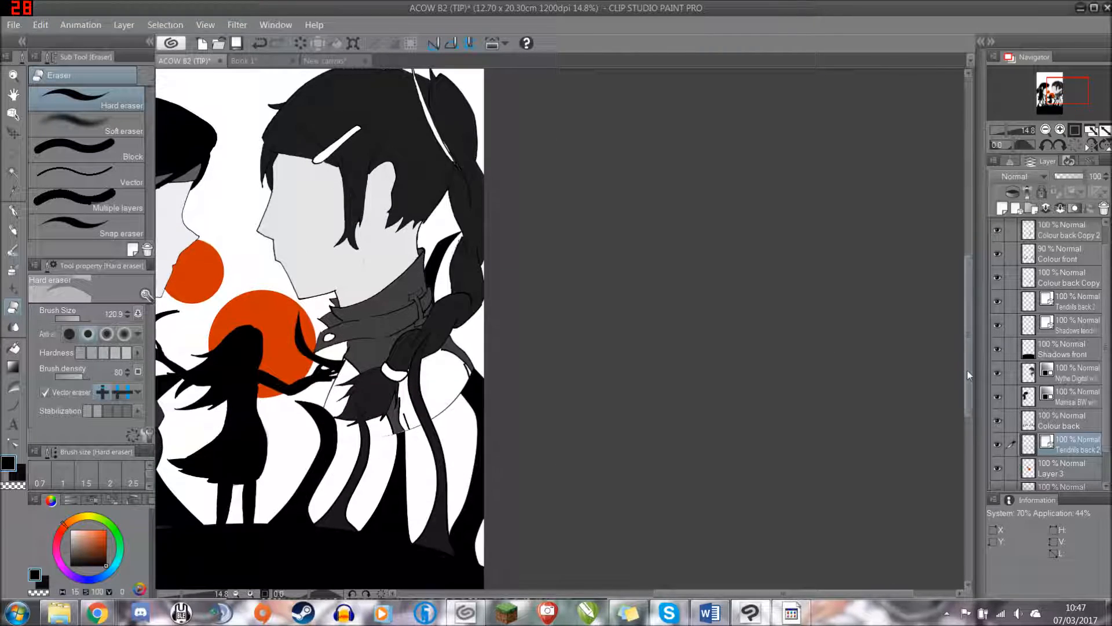
drag(711, 597, 598, 603)
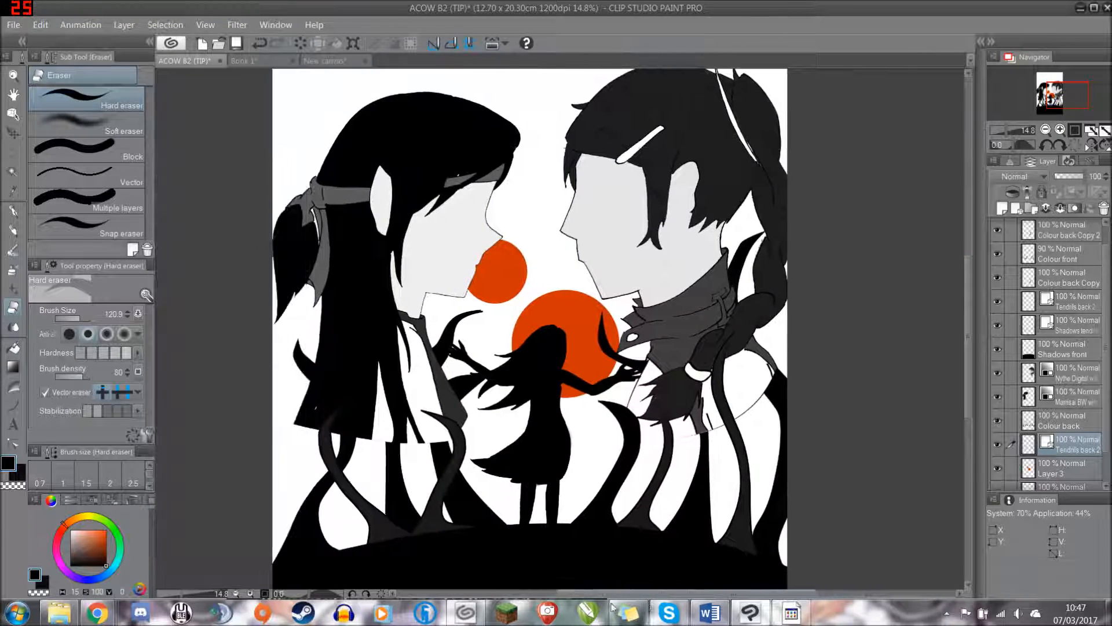
scroll(343, 402, up, 4)
scroll(325, 430, up, 5)
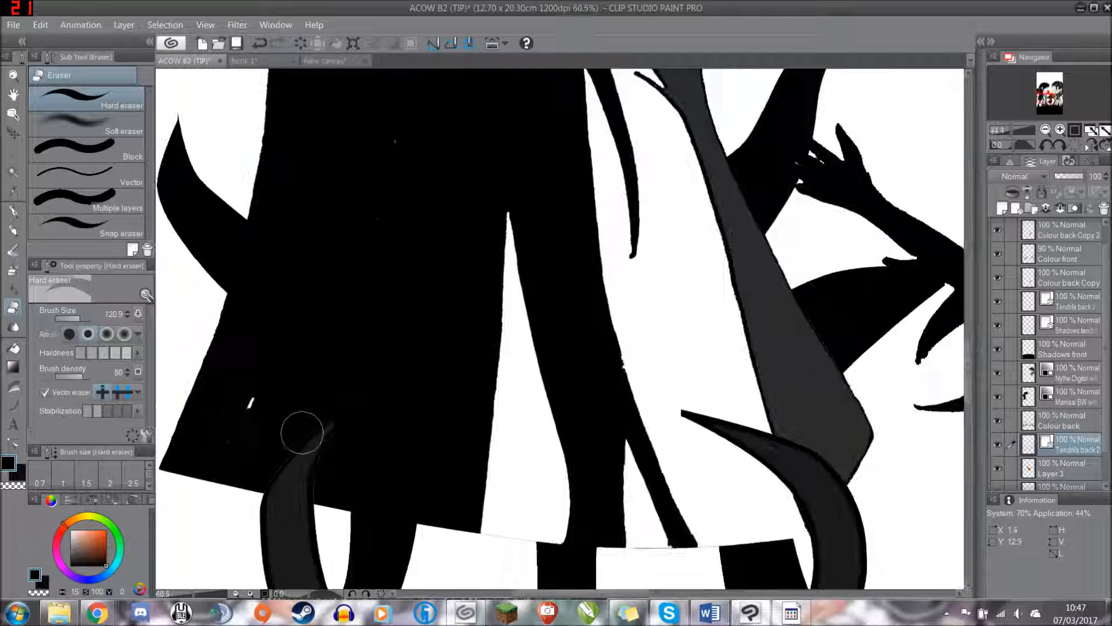
scroll(310, 442, down, 1)
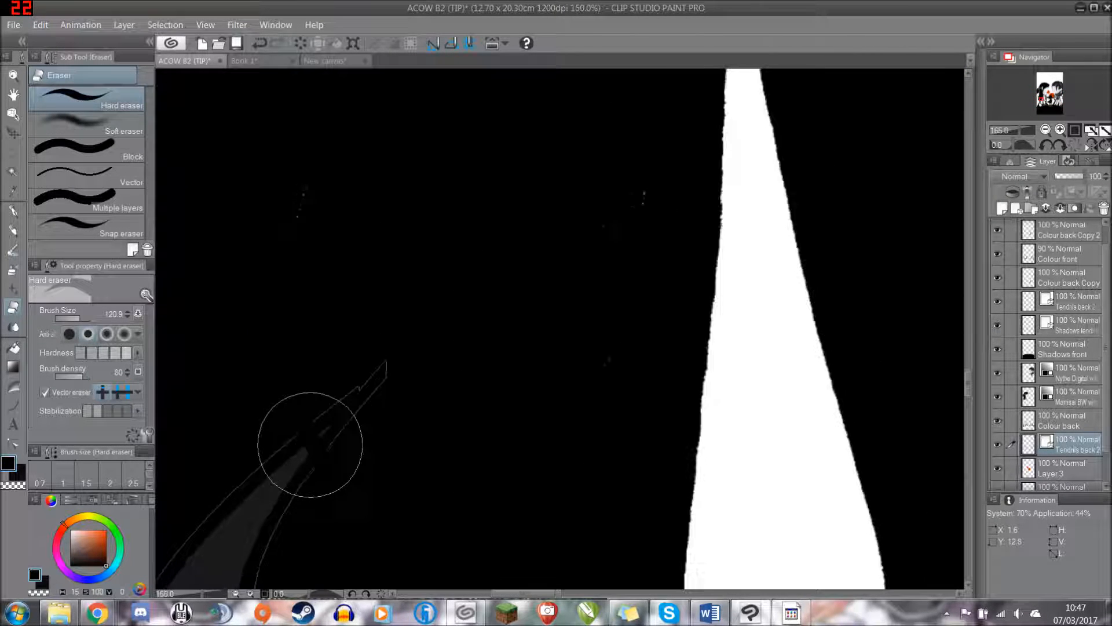
scroll(306, 451, down, 1)
scroll(290, 449, down, 2)
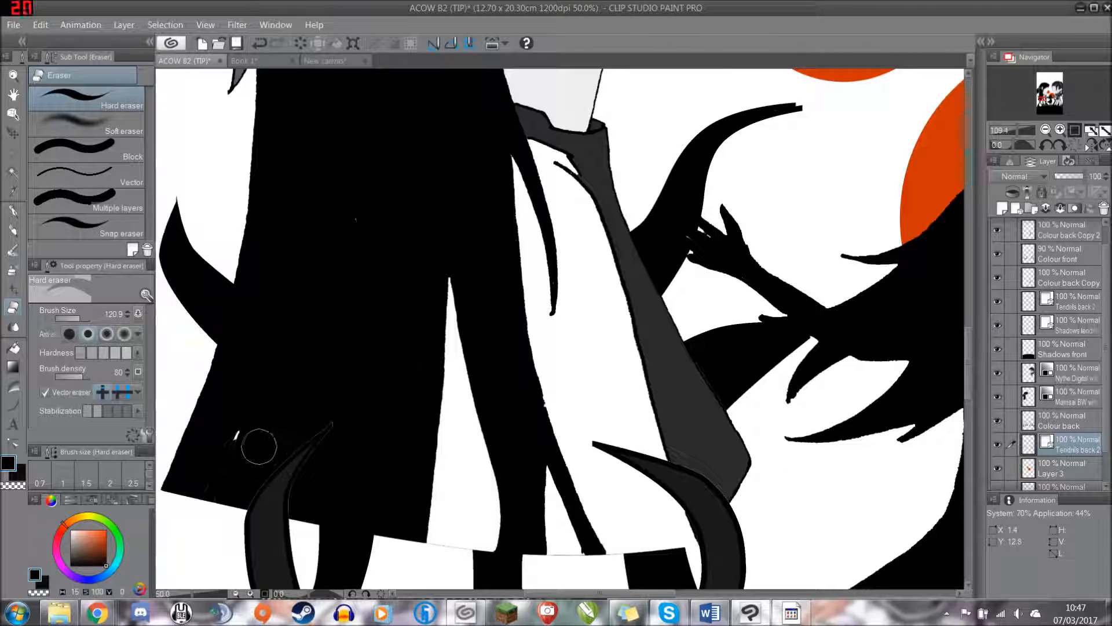
scroll(269, 481, up, 1)
scroll(278, 463, up, 1)
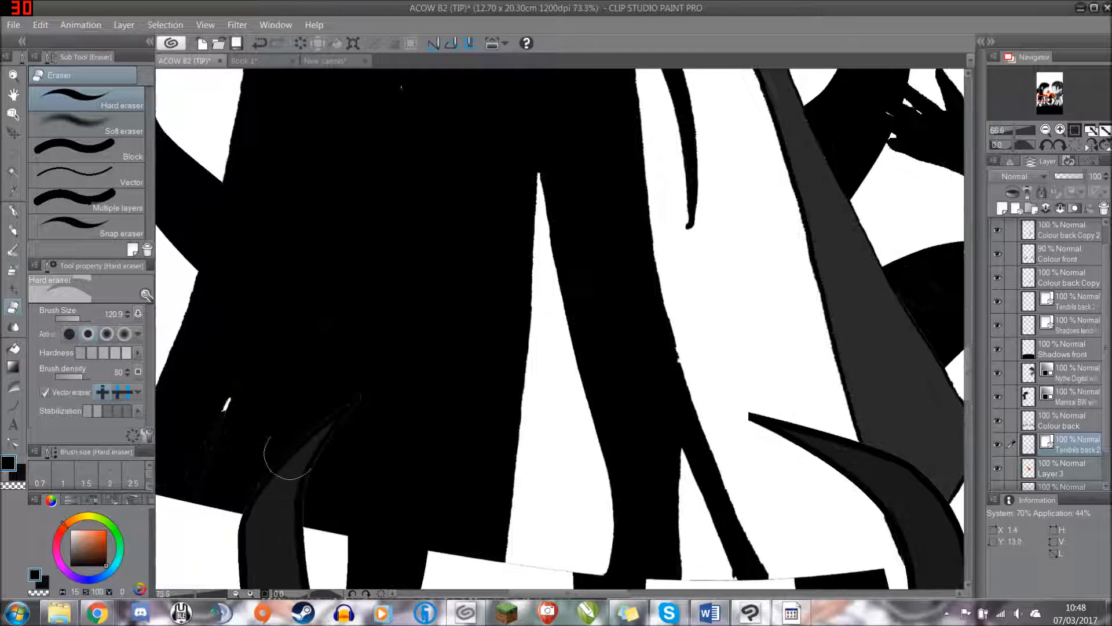
scroll(301, 434, up, 1)
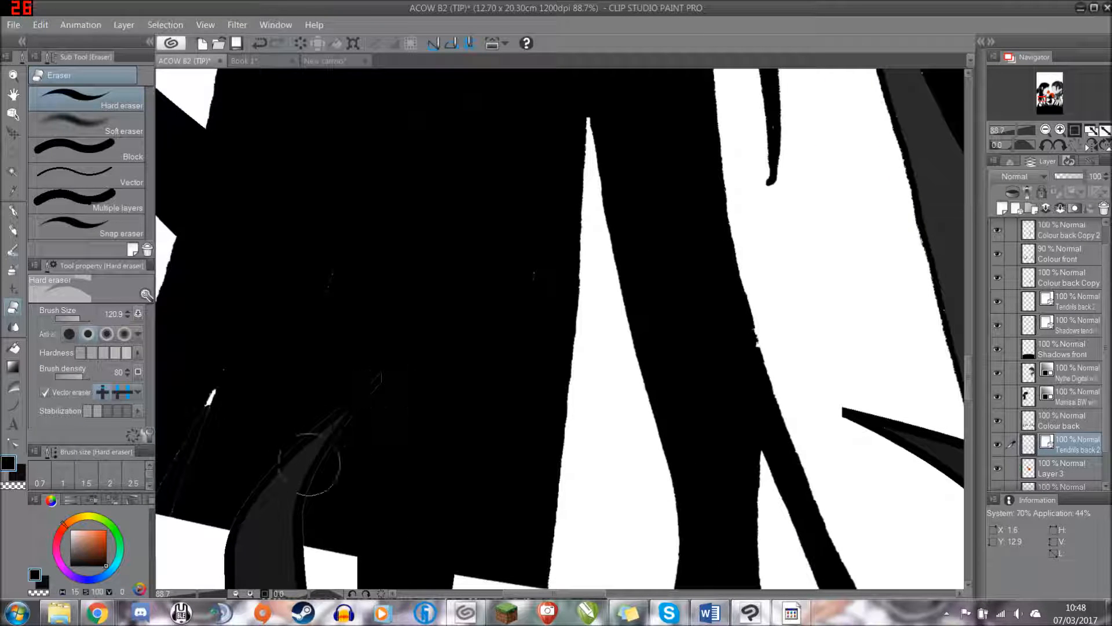
- Review the whole cover page and the balance between the profiles, girl, orange circles and black ground
scroll(387, 388, down, 8)
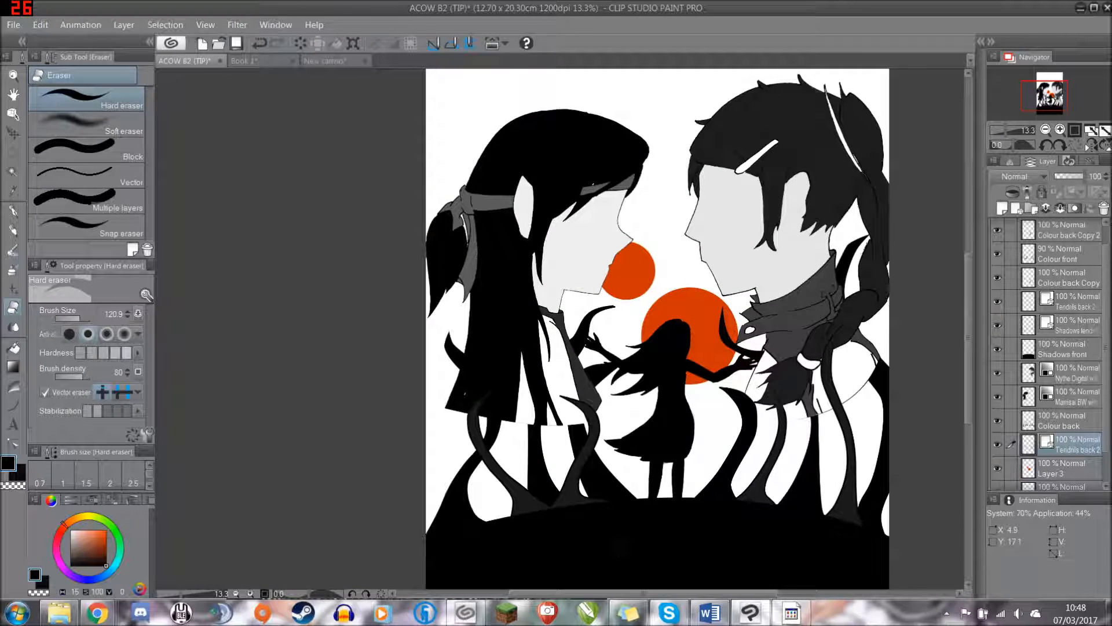
drag(623, 594, 666, 593)
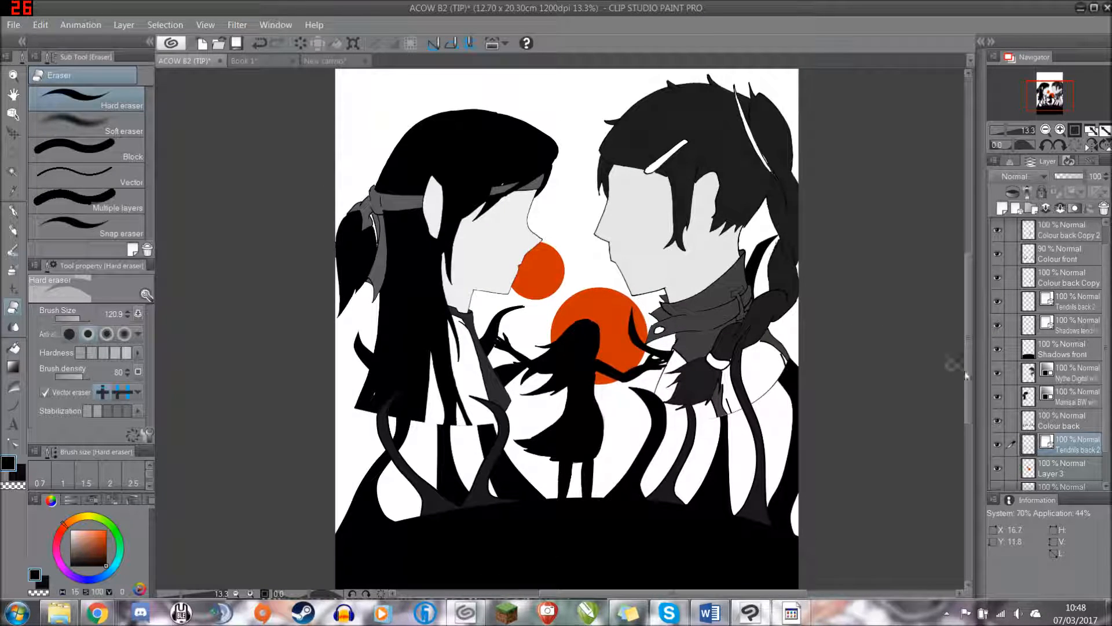
drag(971, 379, 953, 397)
scroll(794, 399, down, 2)
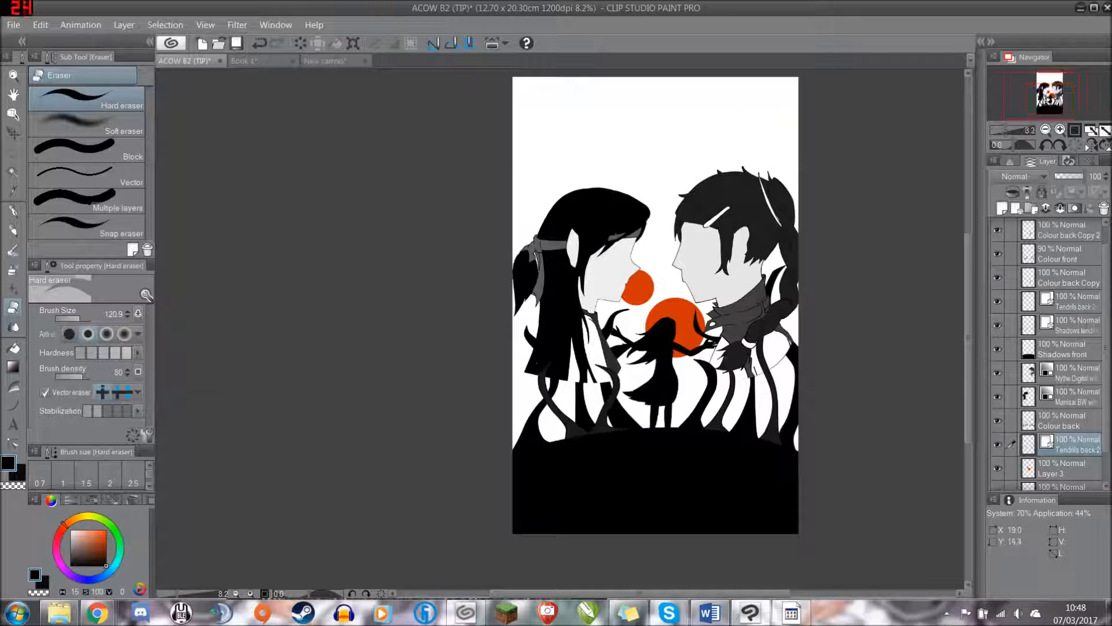
drag(724, 594, 780, 598)
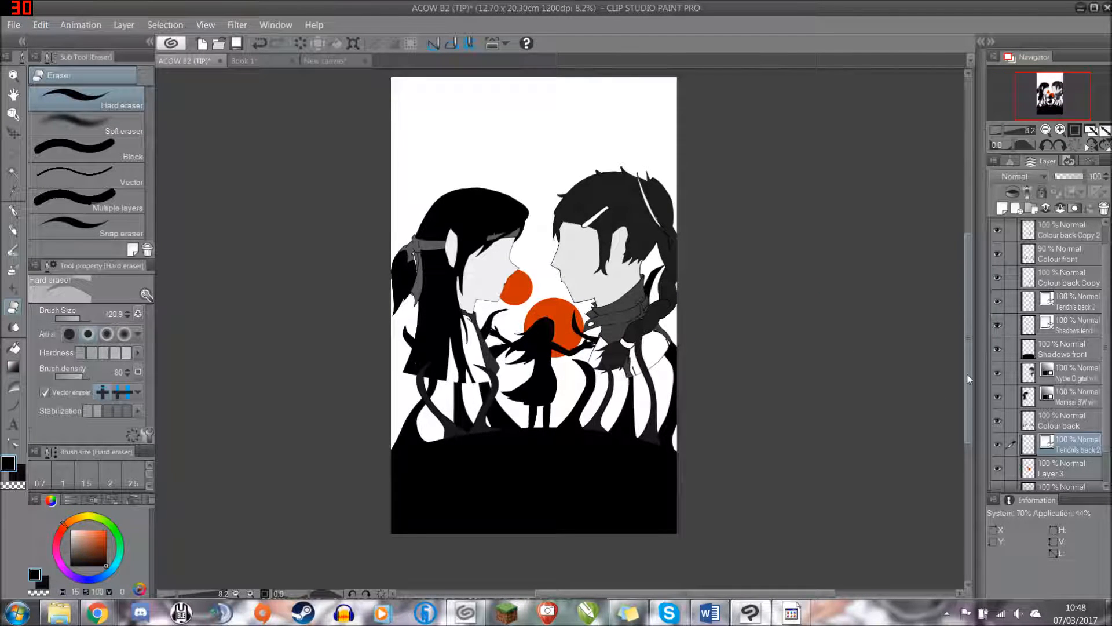
drag(968, 373, 967, 369)
scroll(901, 387, up, 1)
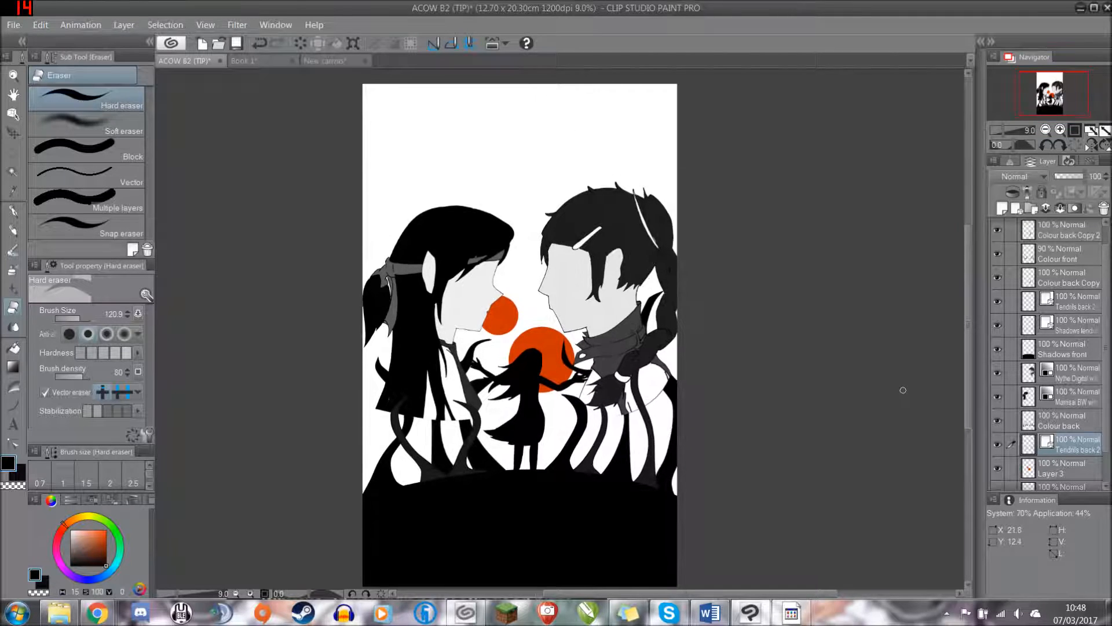
drag(969, 382, 969, 381)
- In the New canvas document, shift the author name slightly down and right, and move the "A Collision Of Worlds" title up beneath it
click(333, 62)
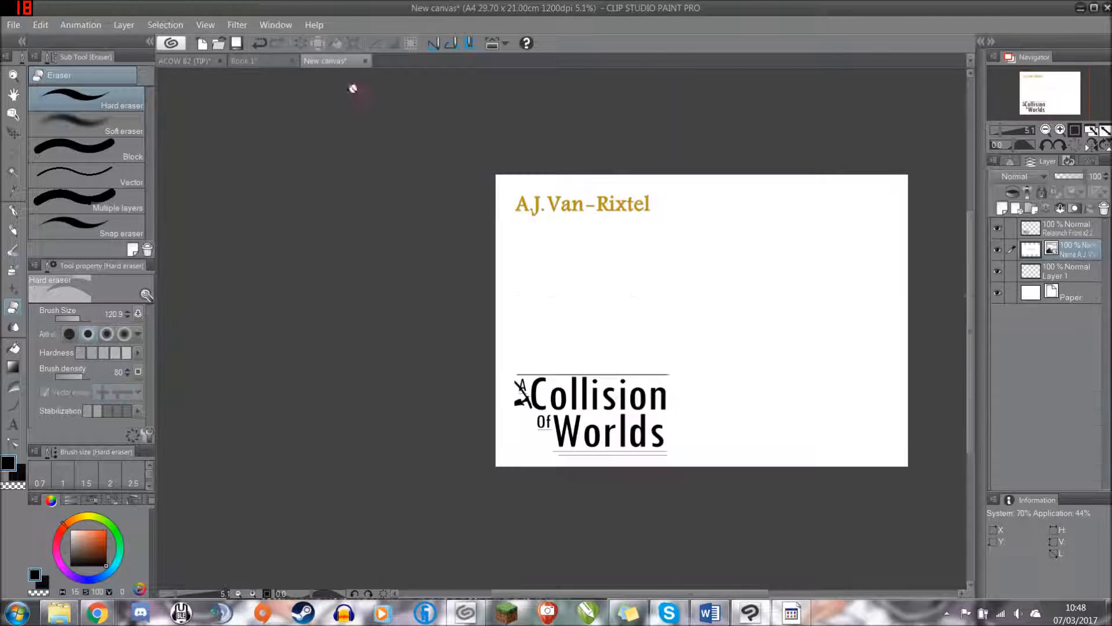
click(12, 133)
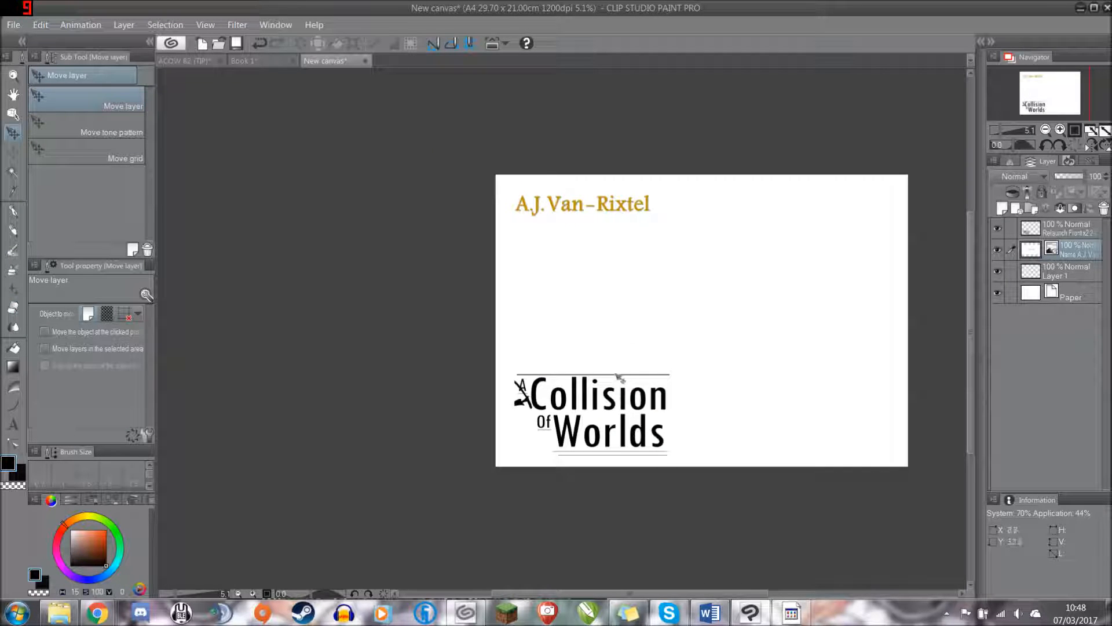
mouse_move(604, 410)
mouse_down()
mouse_move(618, 398)
mouse_move(612, 417)
mouse_up()
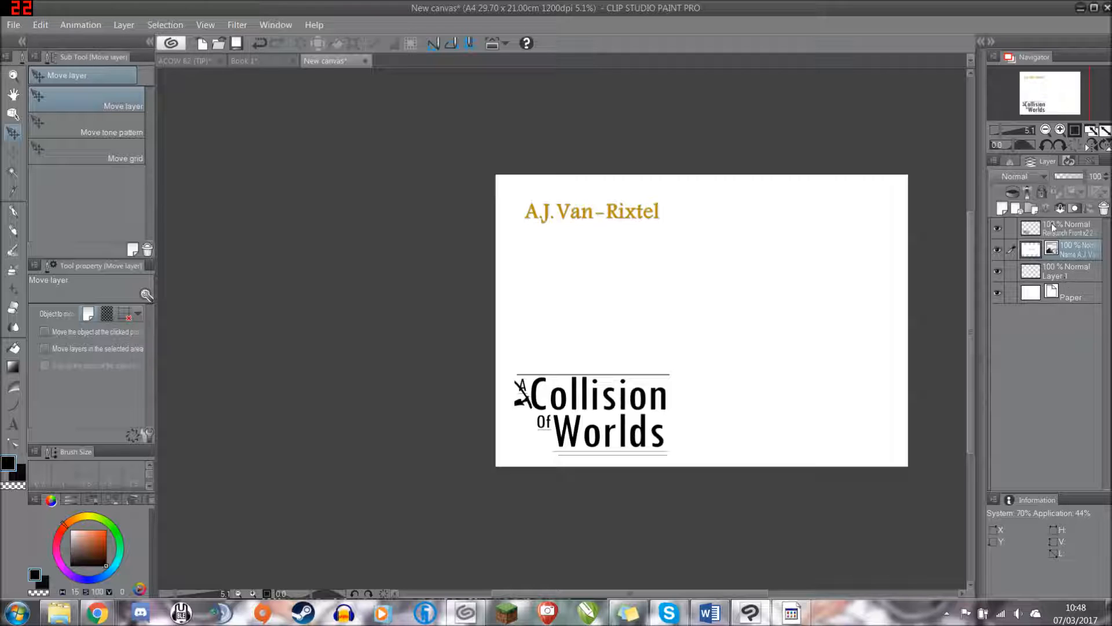
click(1055, 231)
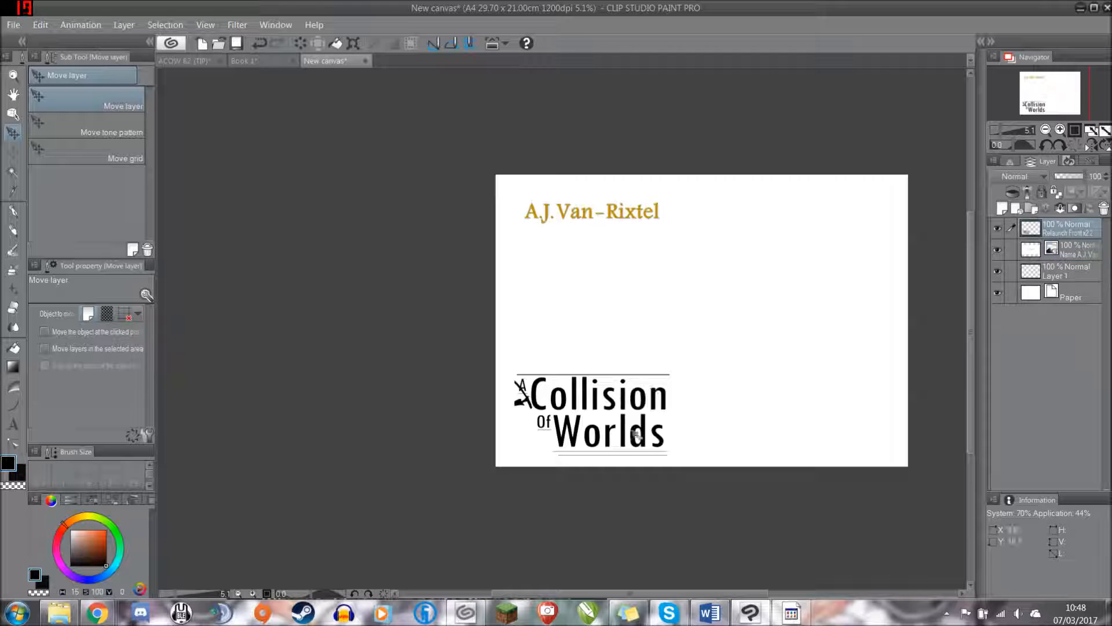
drag(643, 436, 655, 321)
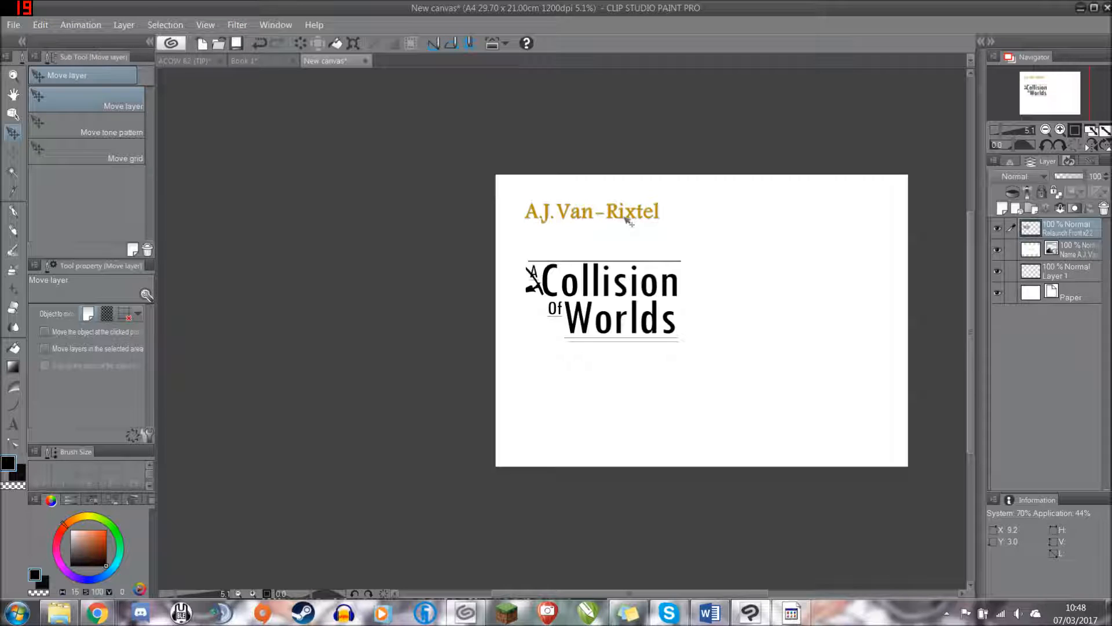
drag(626, 226, 621, 238)
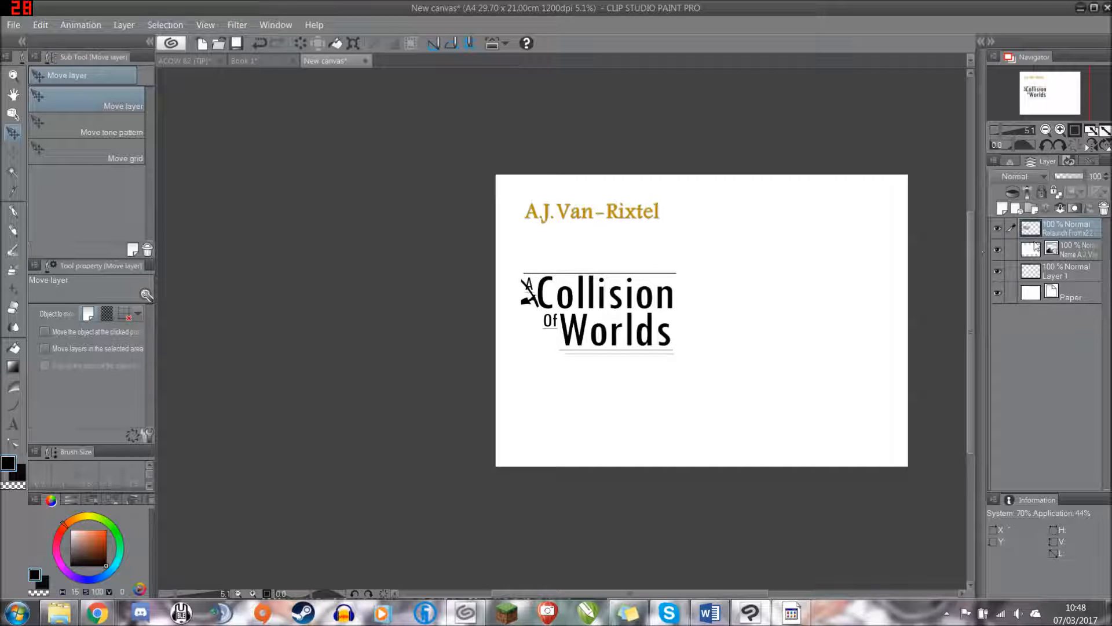
- Copy the author name layer into the ACOW B2 (TIP) cover and place it in the white space above the profiles
click(1065, 251)
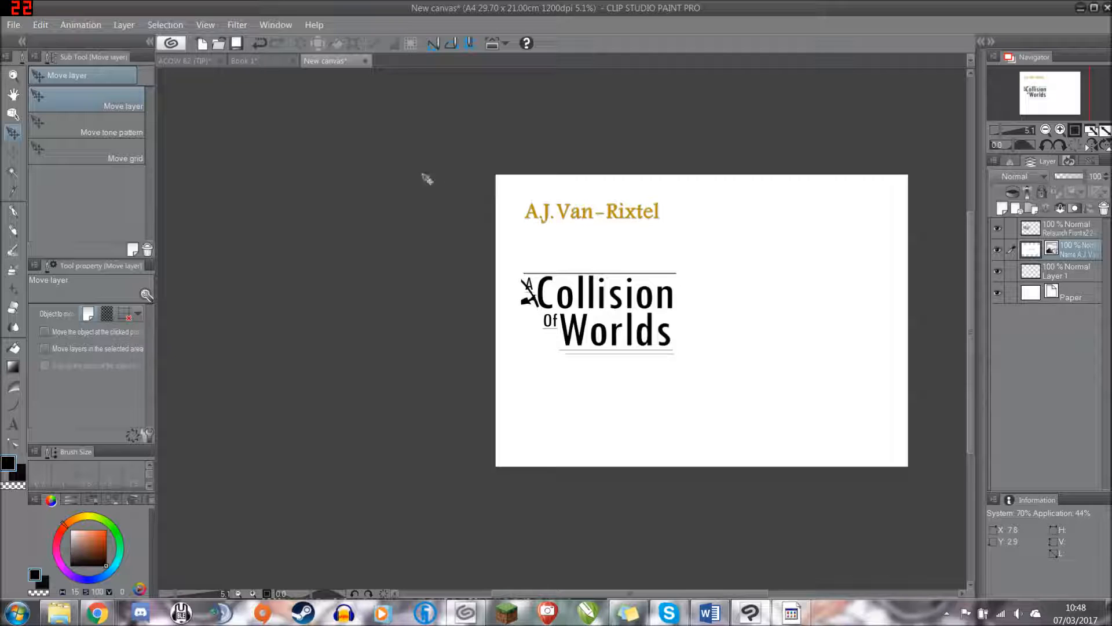
click(212, 60)
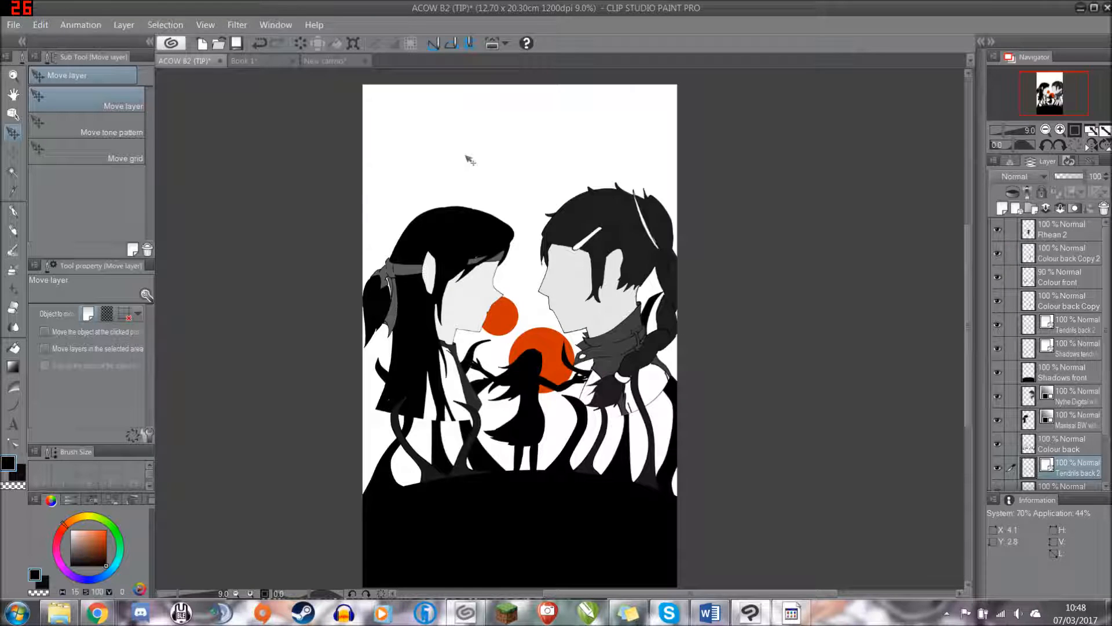
key(ctrl+v)
drag(504, 164, 463, 124)
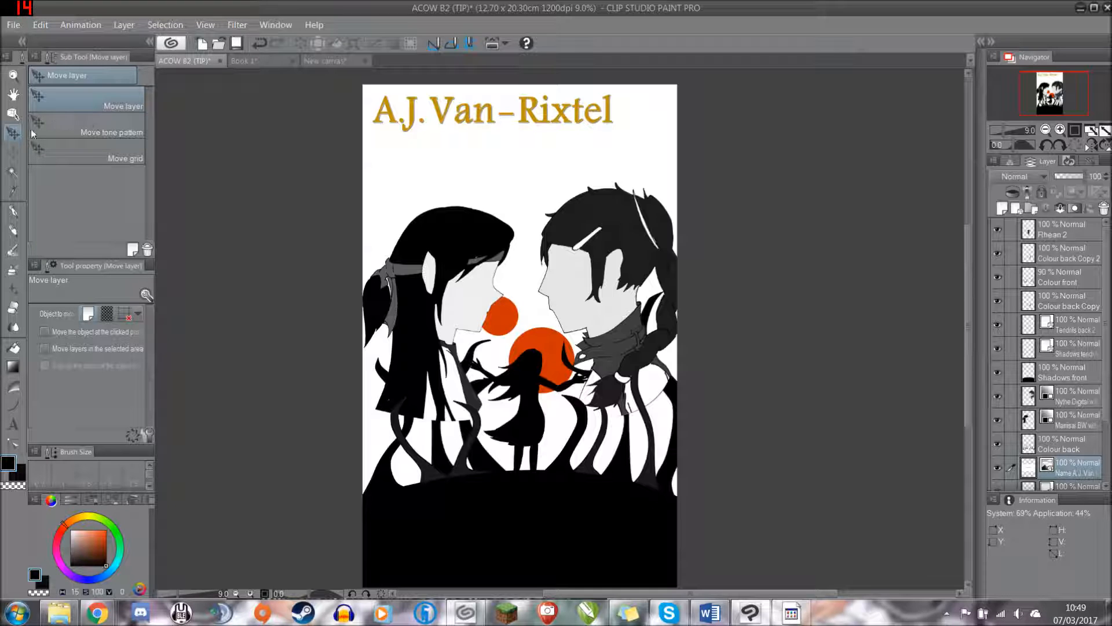
- Enlarge the author name to span nearly the full page width and center it near the cover's top edge
click(13, 116)
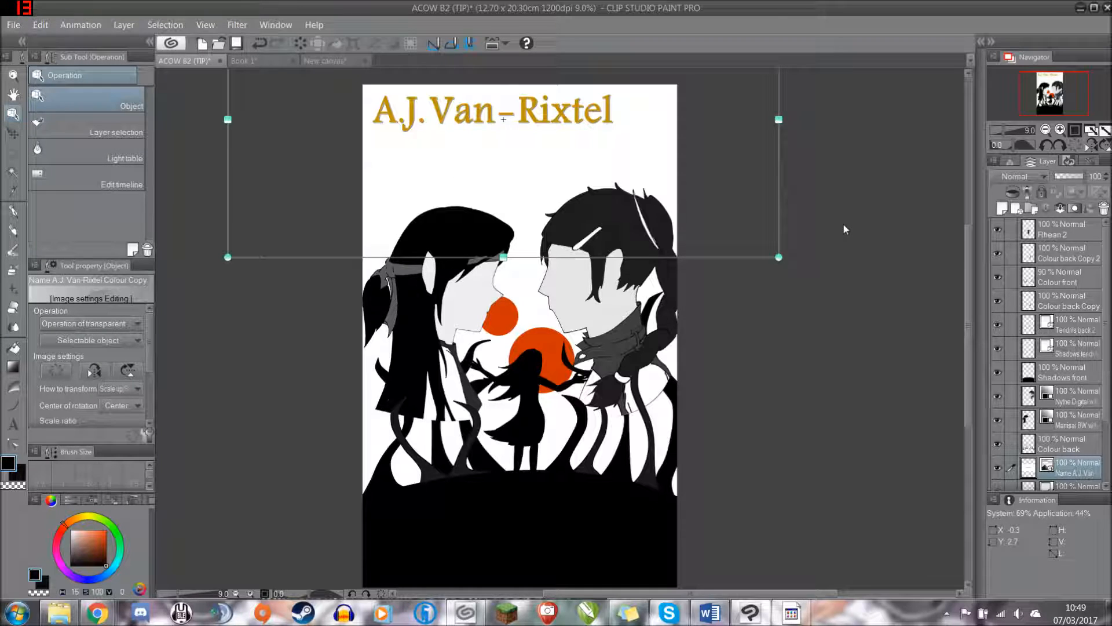
drag(779, 259, 851, 295)
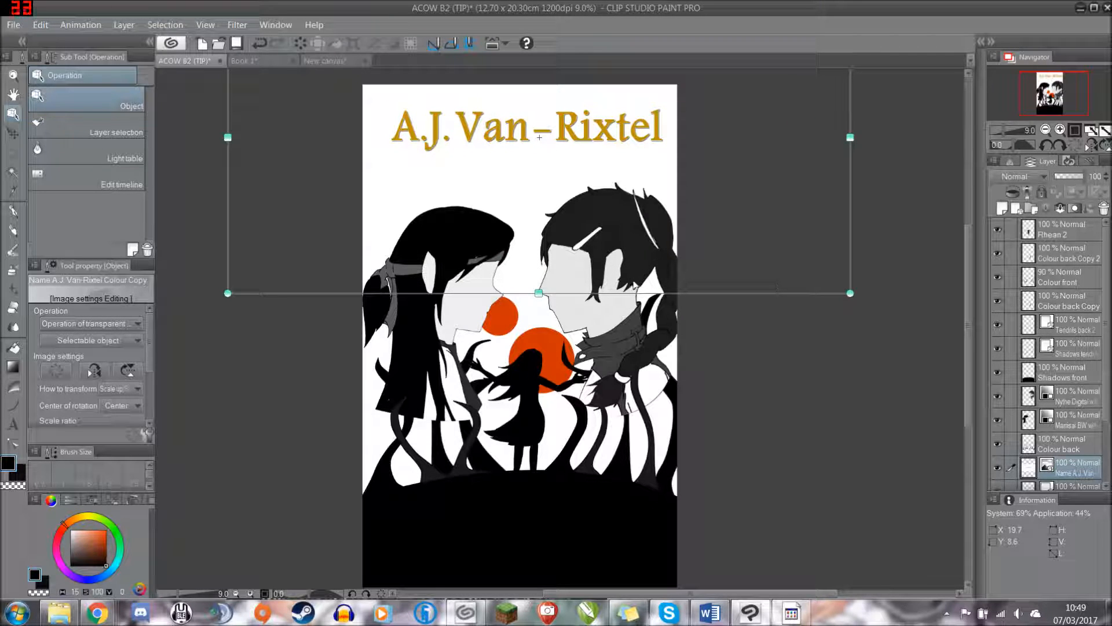
drag(599, 140, 577, 125)
drag(830, 278, 862, 294)
drag(603, 124, 600, 121)
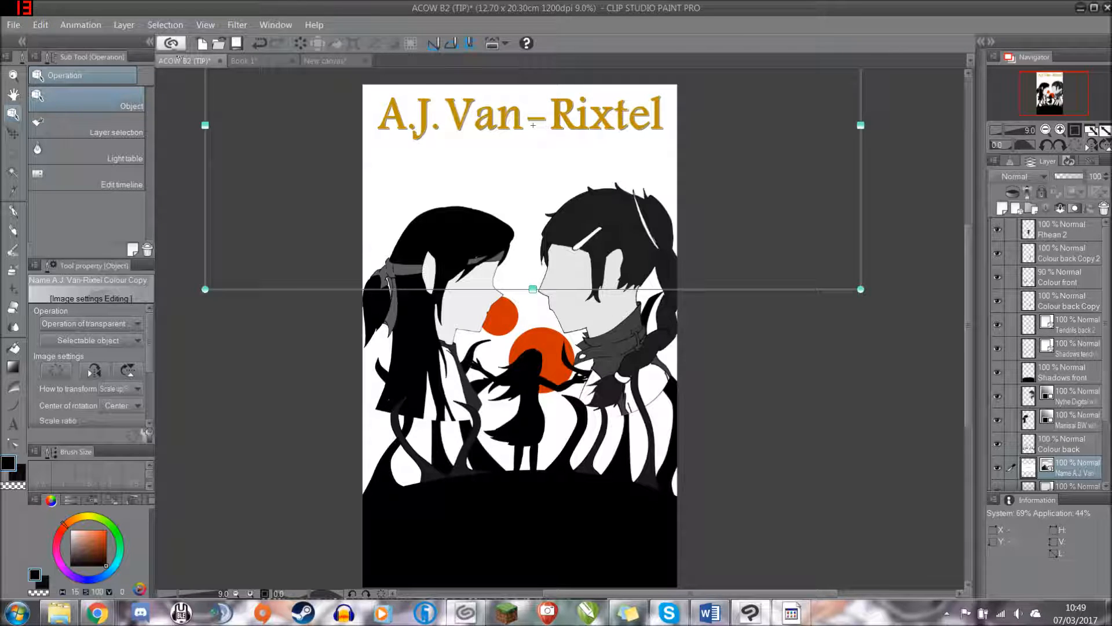
- Compare the author name's size and placement with the name on the Book 1 cover
click(241, 60)
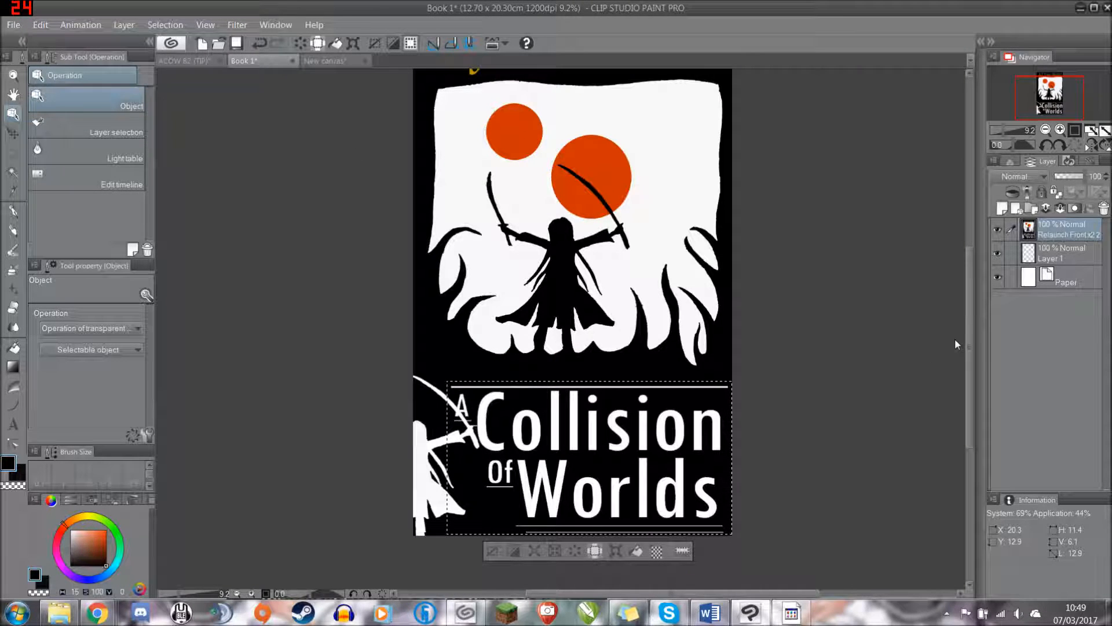
scroll(968, 317, up, 3)
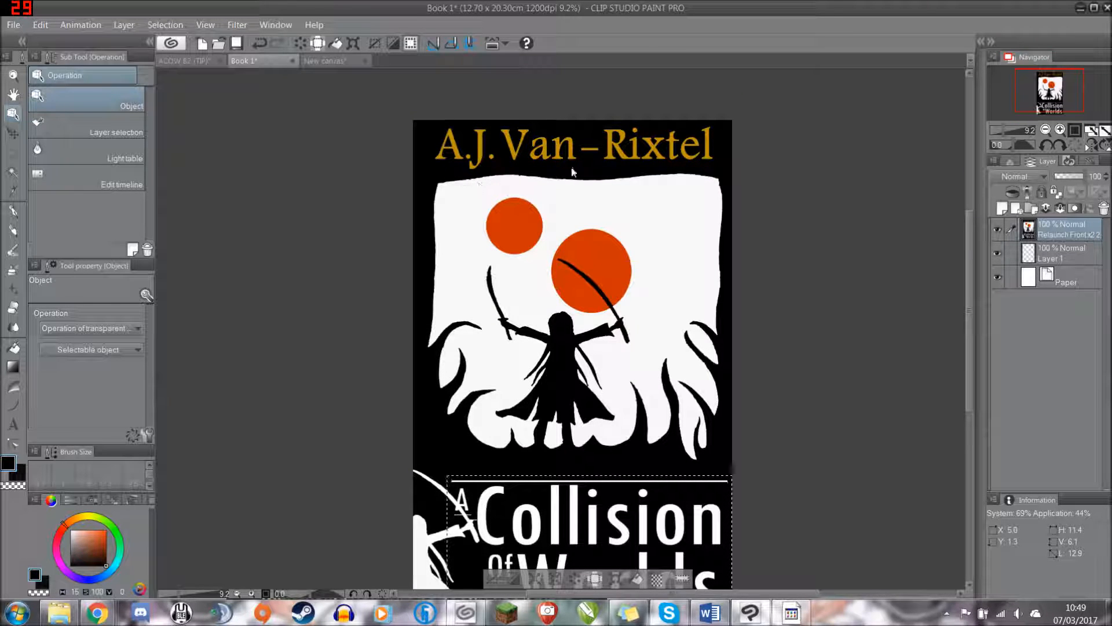
click(192, 61)
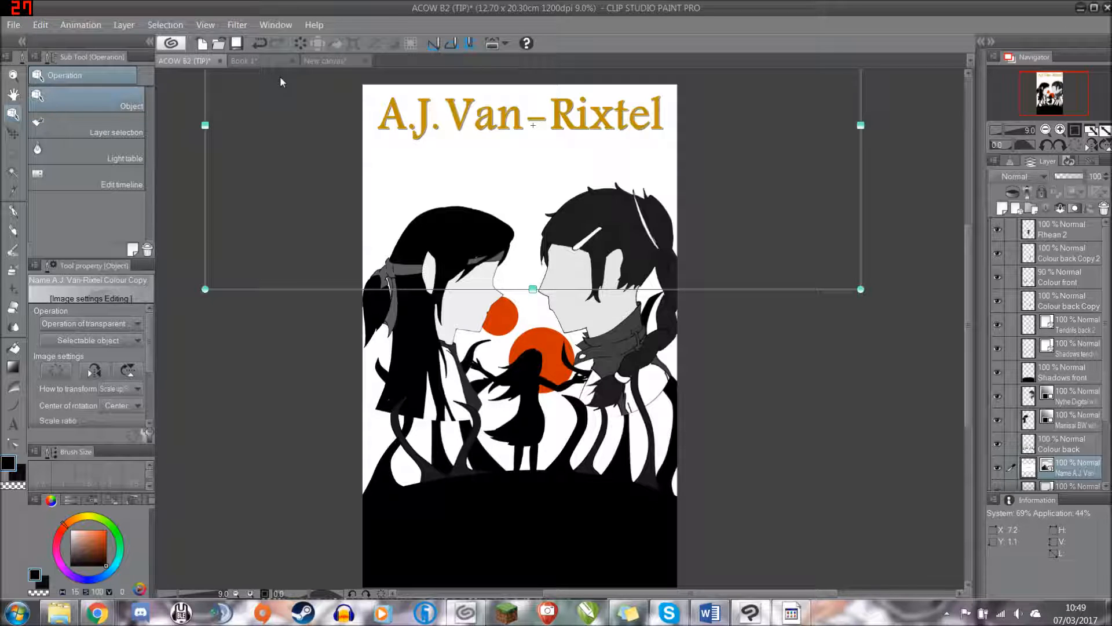
click(257, 62)
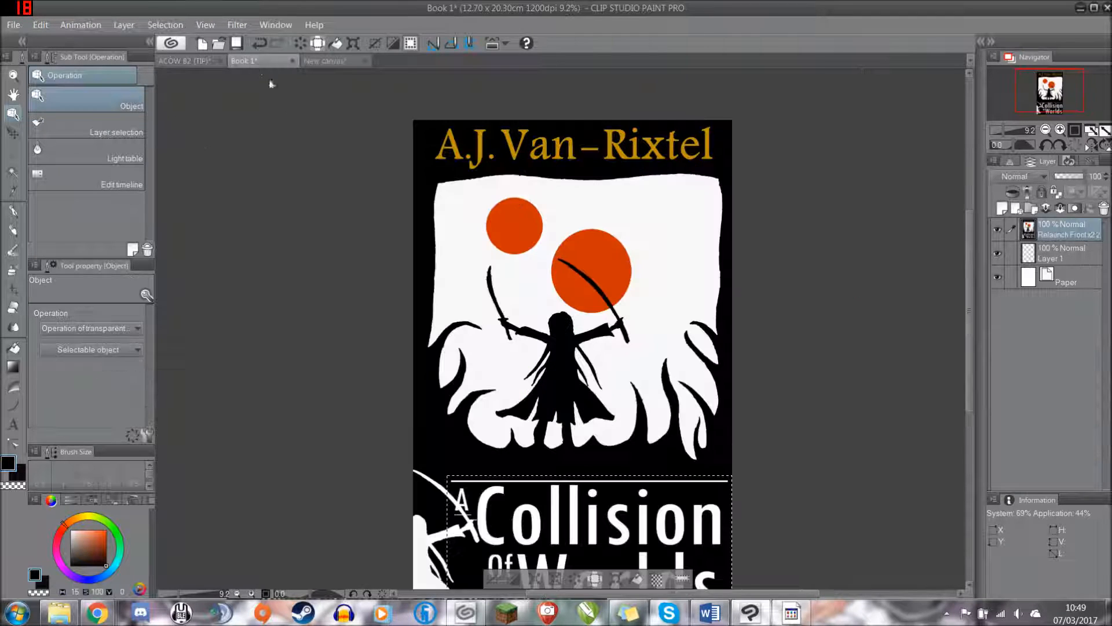
click(163, 63)
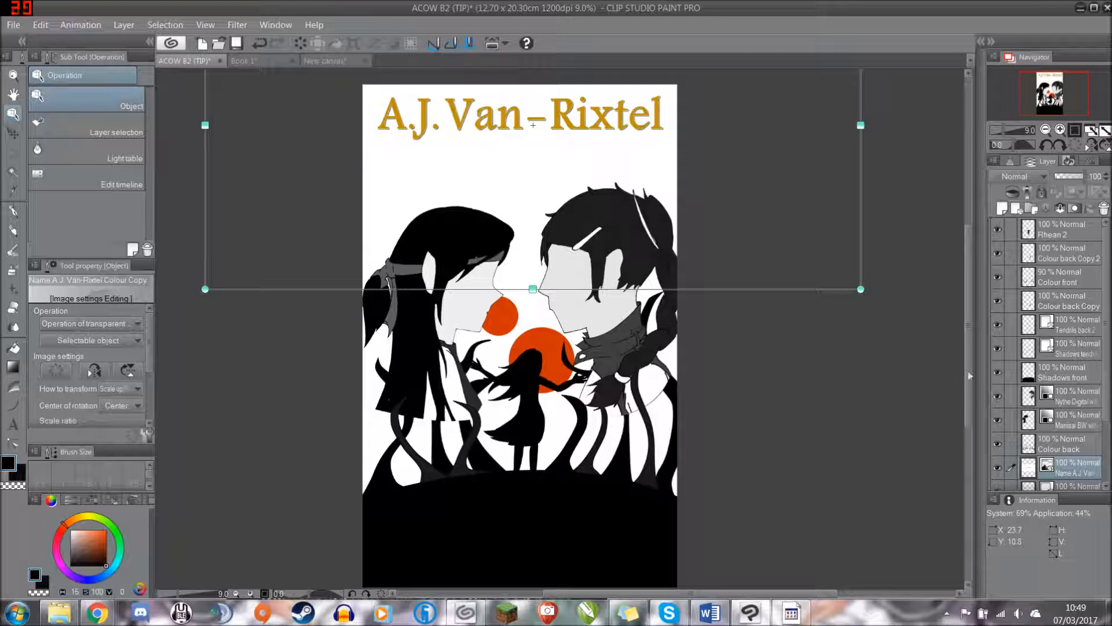
- Compare the new cover's black ground and overall layout with the title area of the Book 1 cover
scroll(425, 404, down, 3)
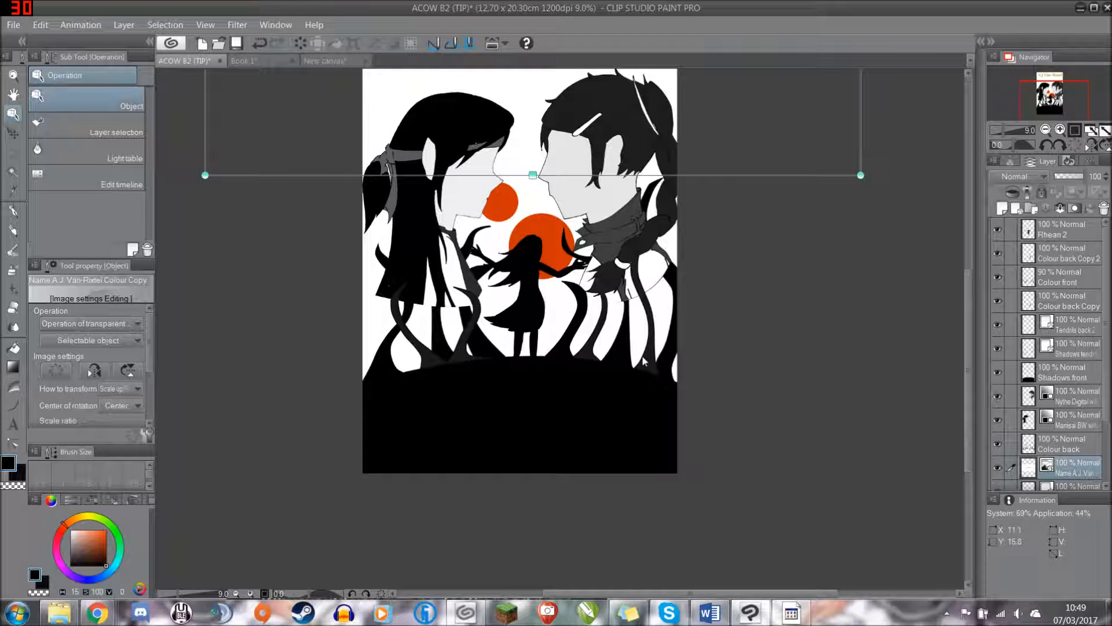
click(13, 133)
scroll(520, 270, up, 1)
scroll(520, 271, down, 3)
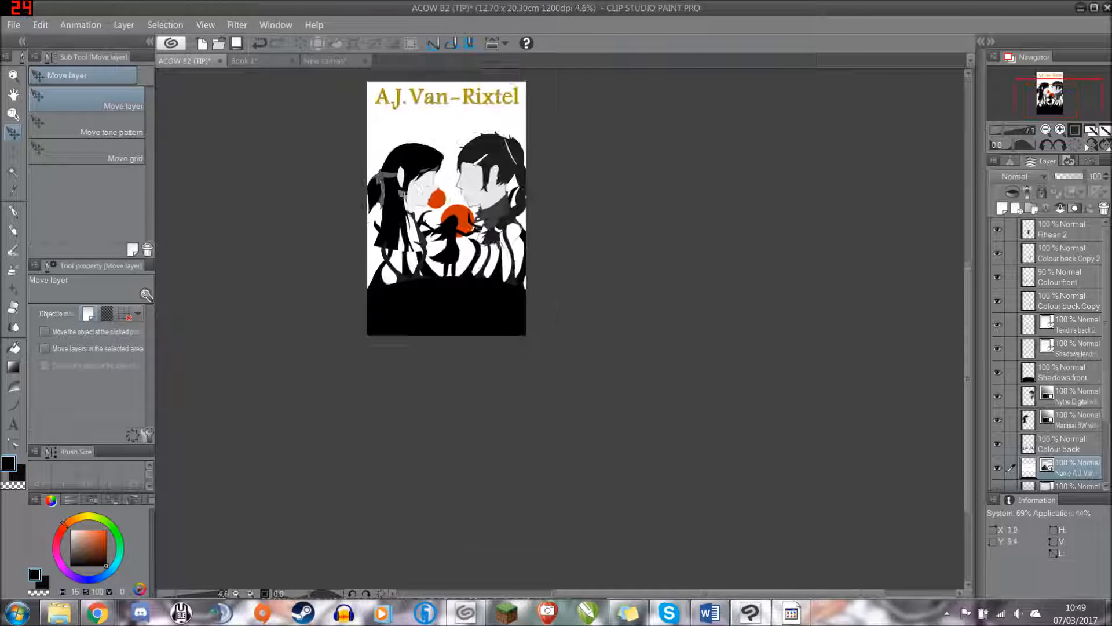
click(249, 60)
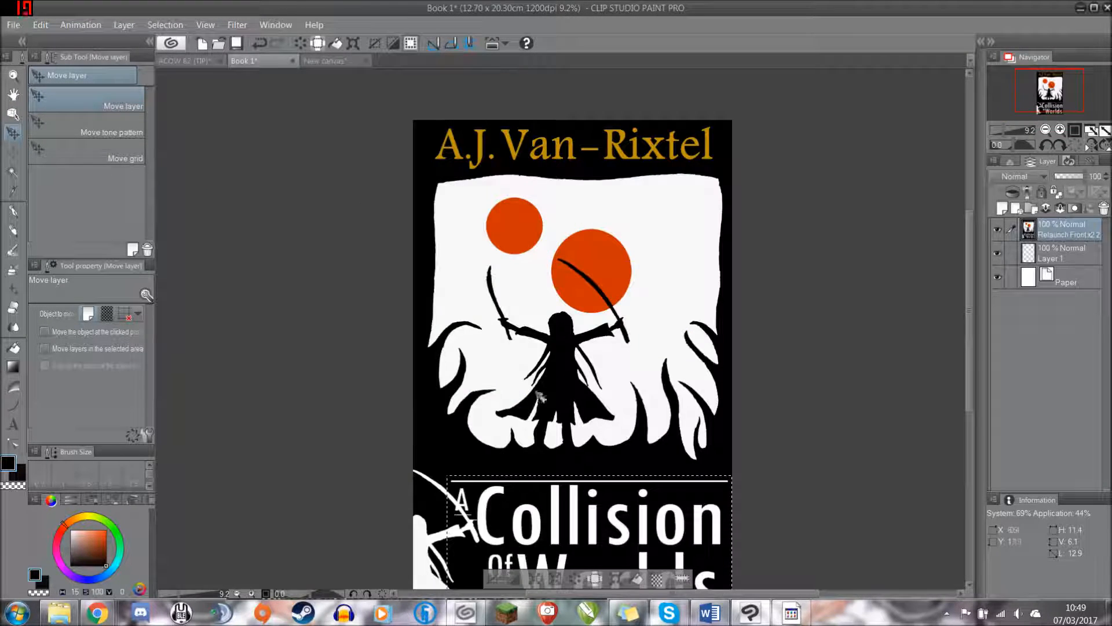
scroll(975, 408, down, 3)
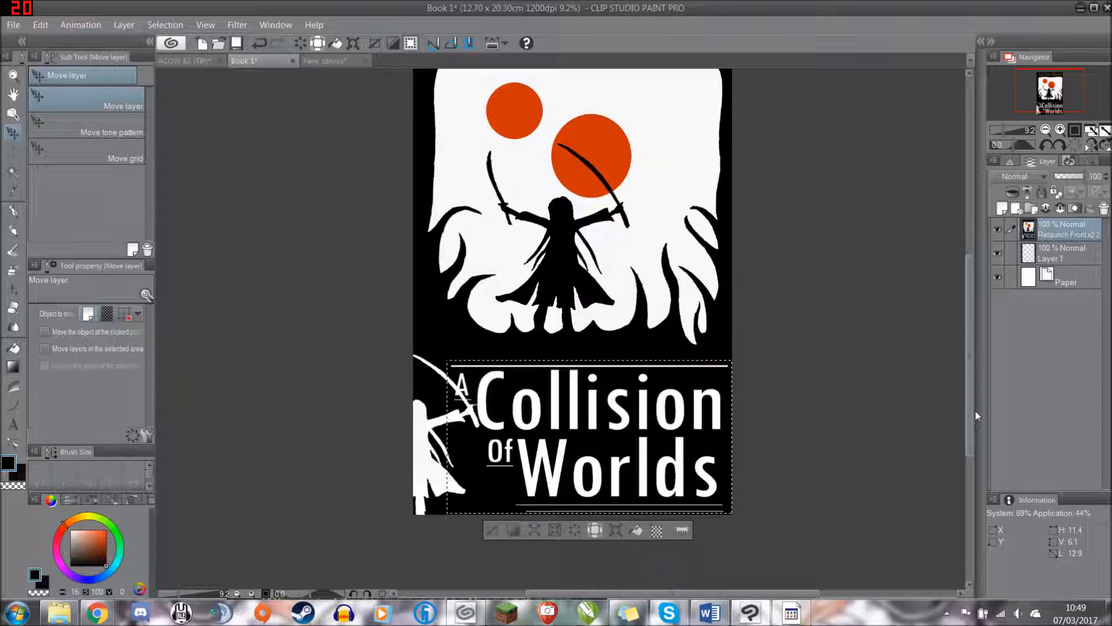
- Copy the "A Collision Of Worlds" title layer from the New canvas document into the ACOW B2 (TIP) cover and place it beneath the author name
click(316, 61)
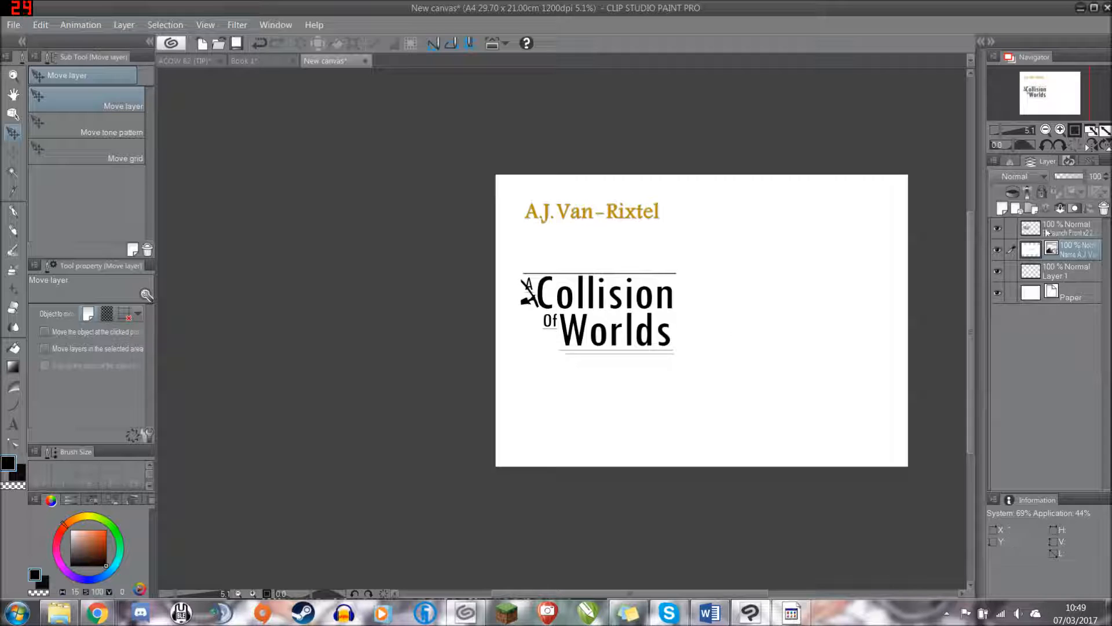
click(1069, 230)
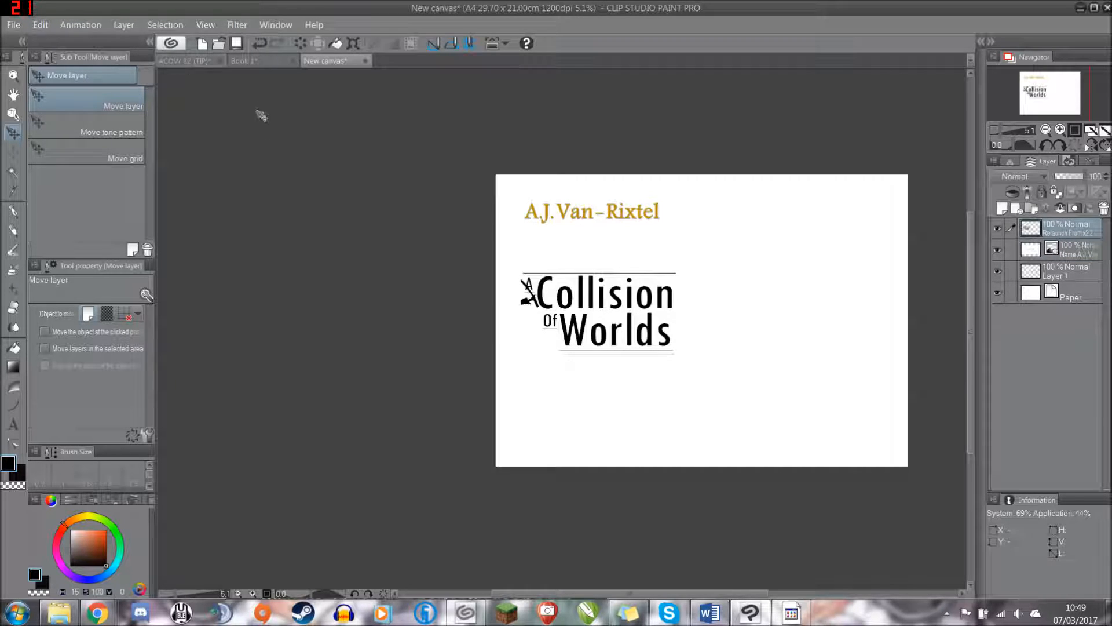
key(ctrl+Tab)
key(ctrl+v)
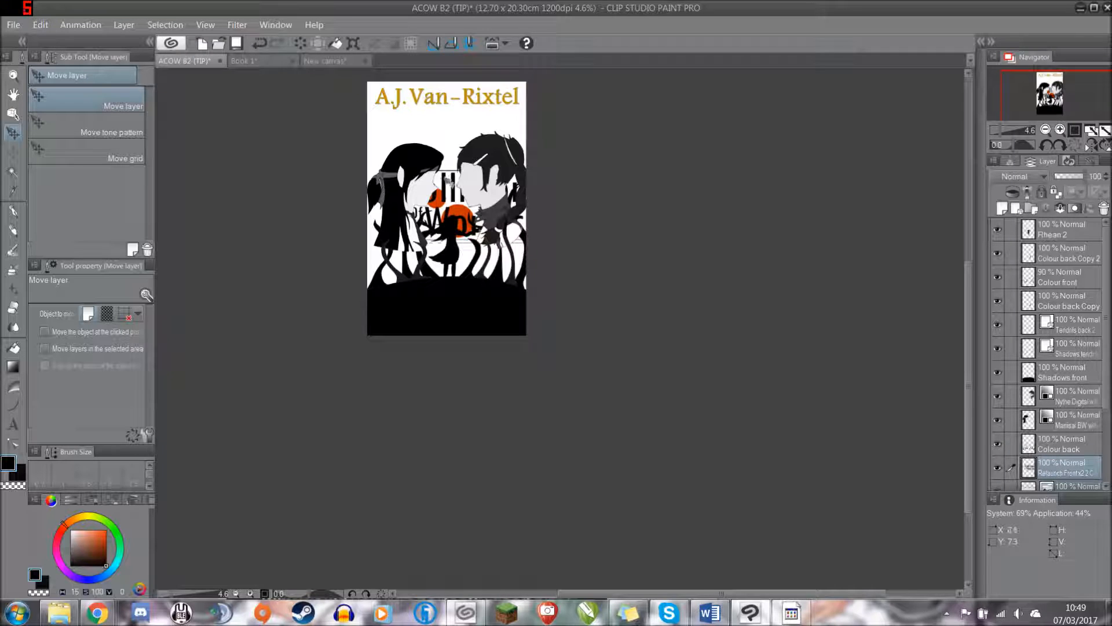
scroll(464, 179, up, 3)
drag(462, 185, 448, 85)
drag(966, 335, 952, 257)
- Scale the "A Collision Of Worlds" title to 38% and apply it in the white space above the long-haired profile's head
click(13, 114)
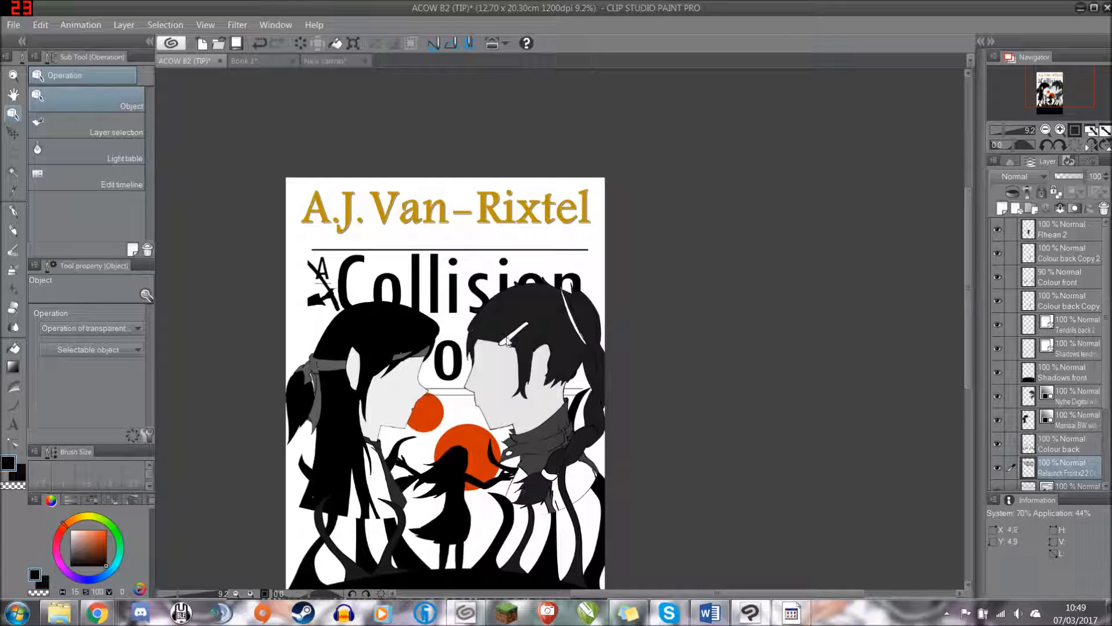
scroll(503, 340, down, 1)
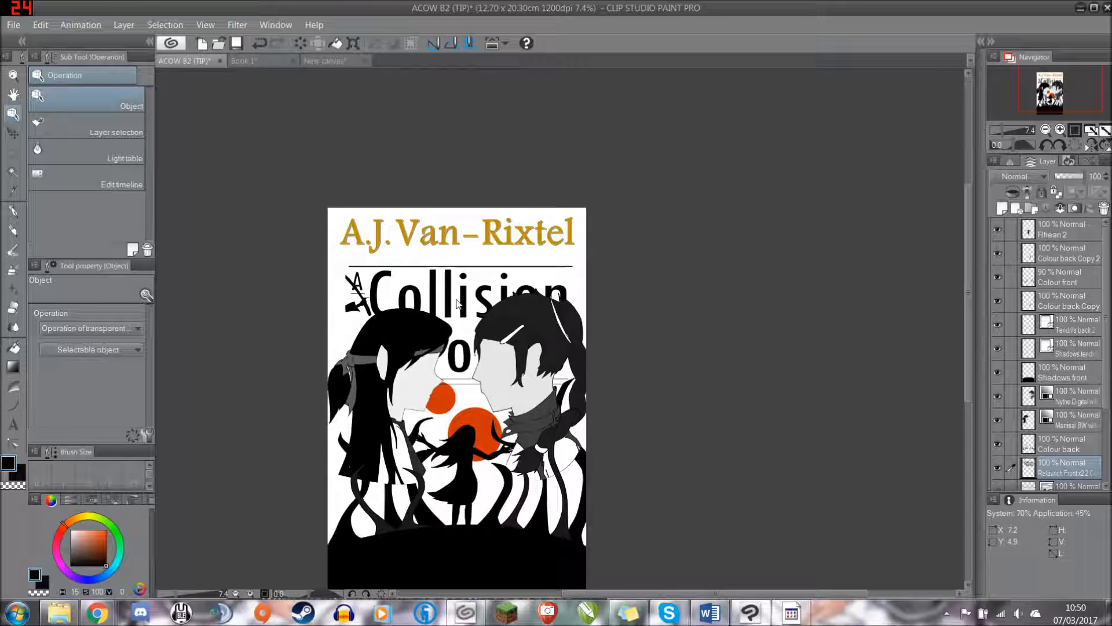
drag(463, 298, 461, 284)
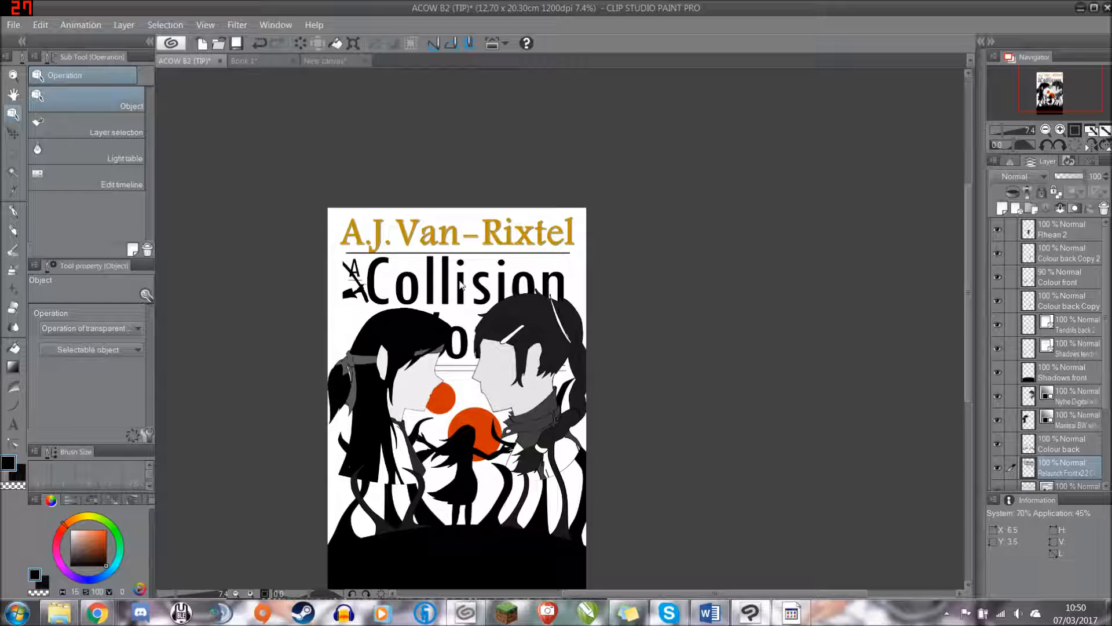
click(353, 42)
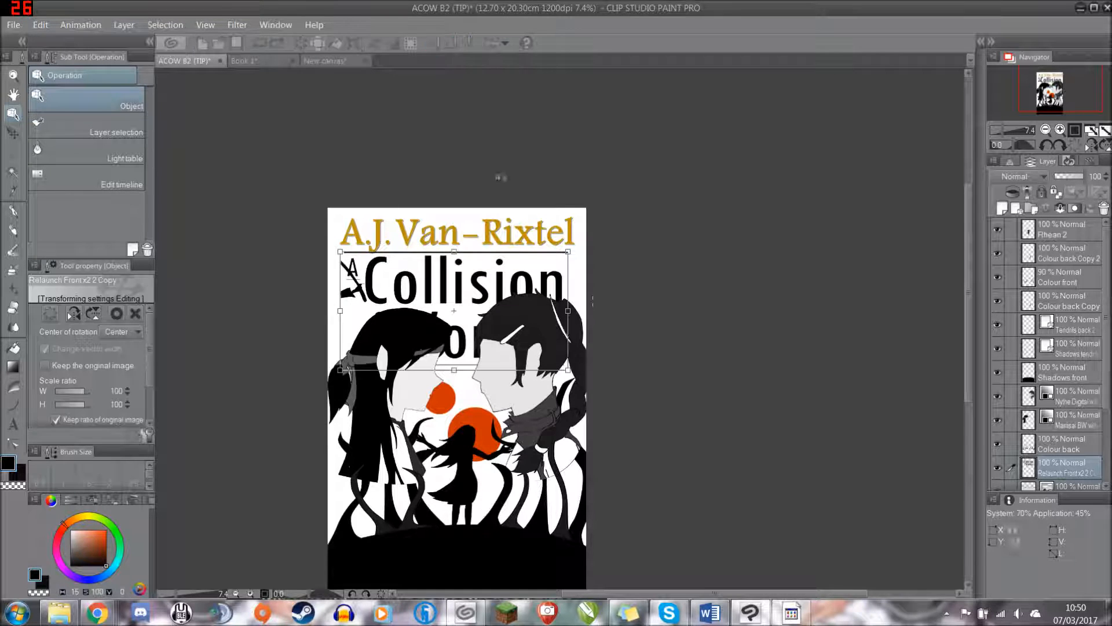
drag(565, 365, 438, 301)
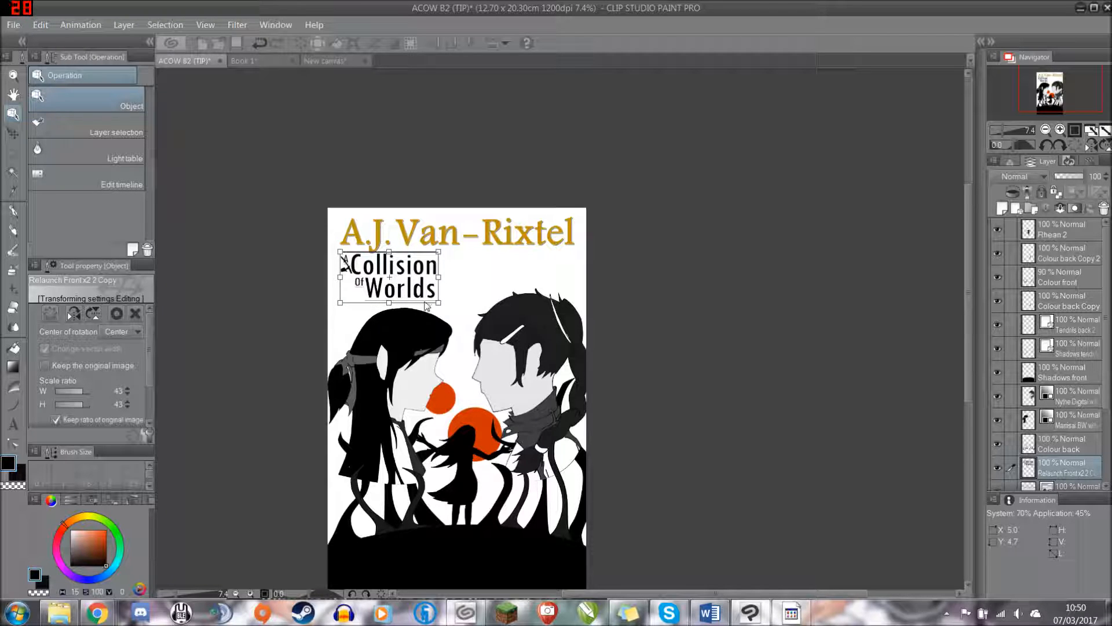
drag(430, 296, 438, 301)
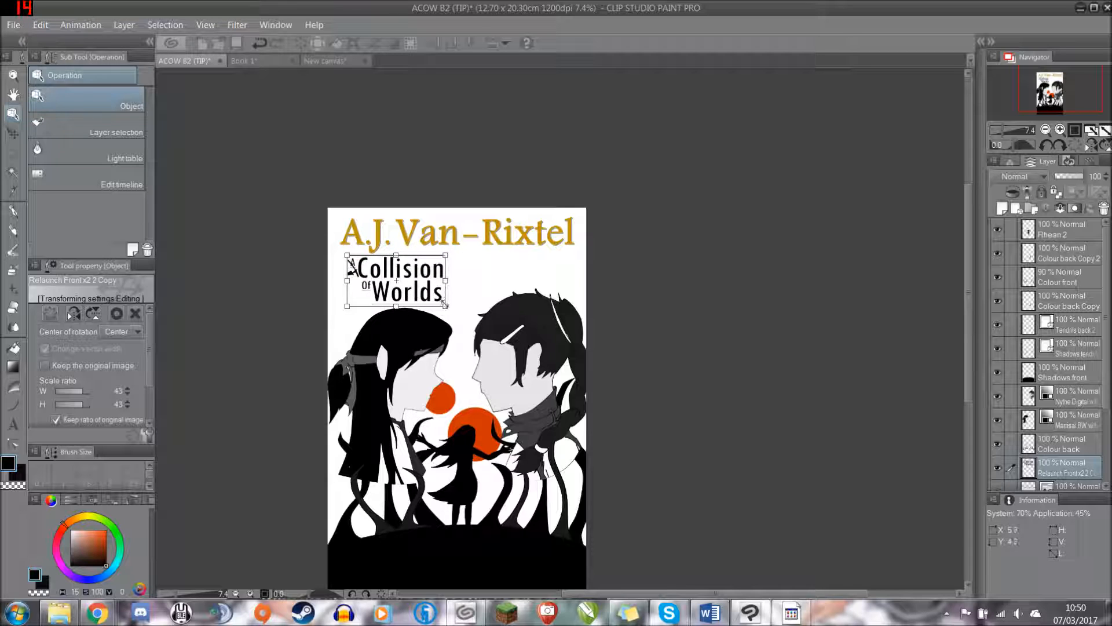
drag(445, 306, 421, 303)
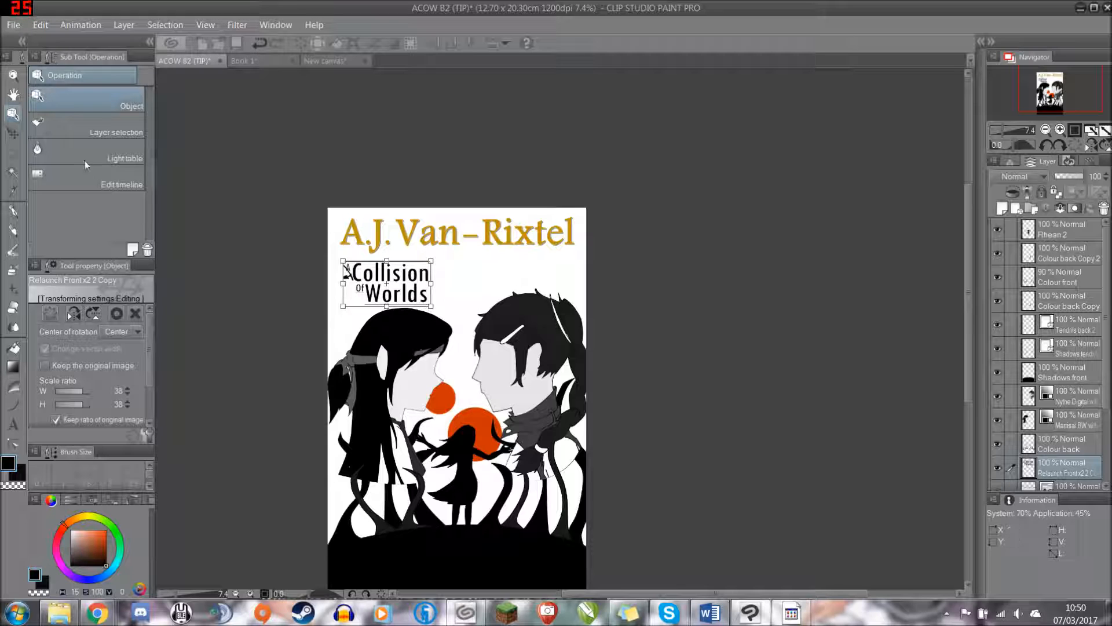
click(13, 136)
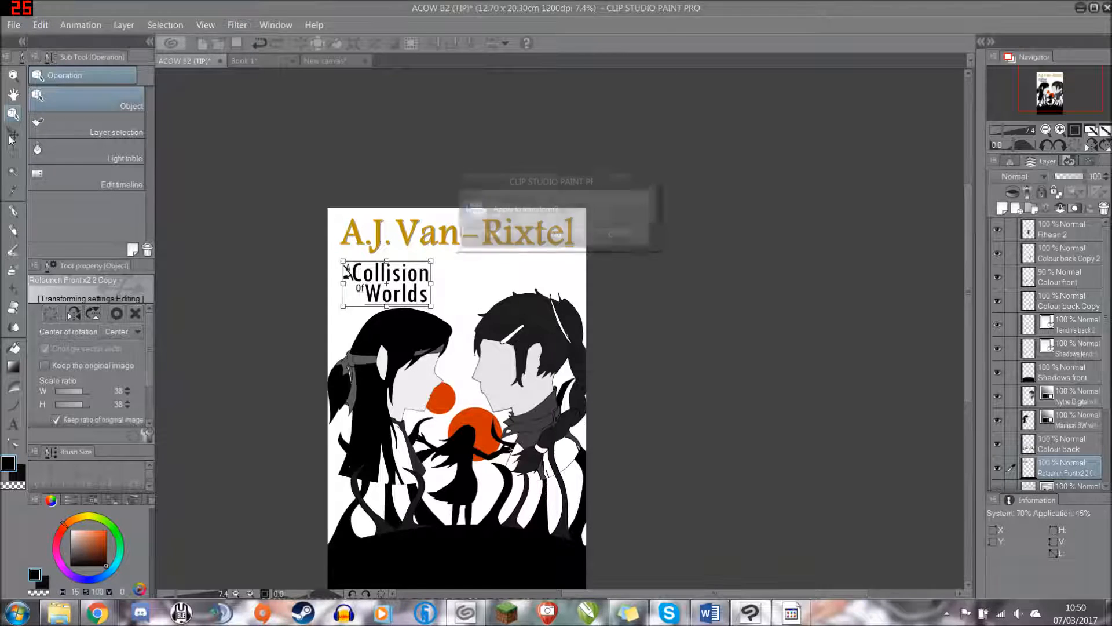
click(490, 235)
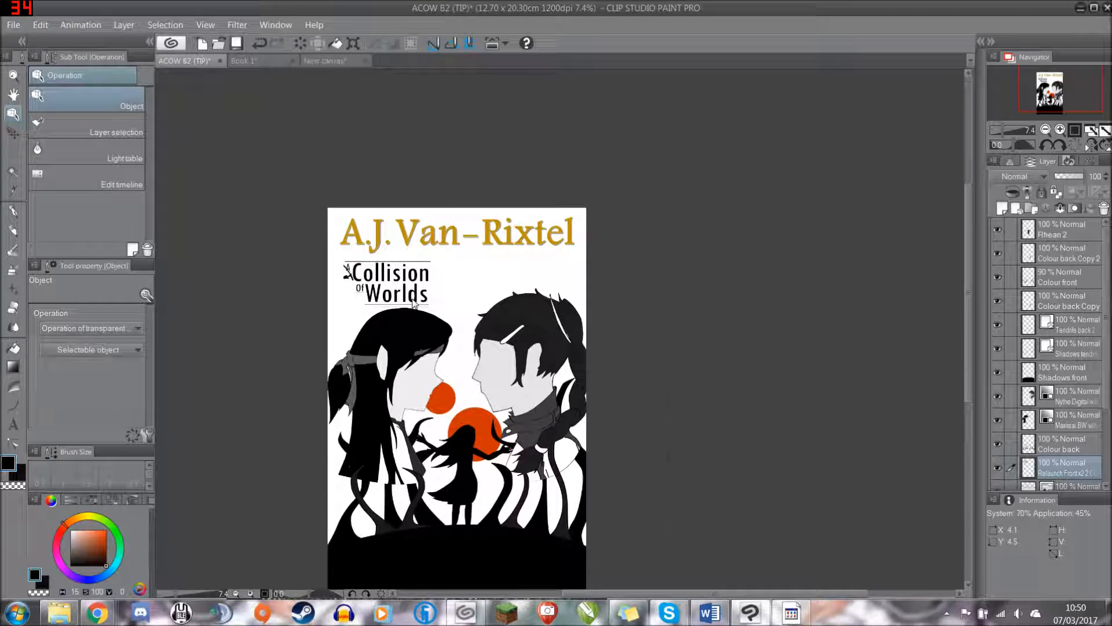
- Reposition the small title close beneath the author name, shifted inward from the page edge toward the center
scroll(410, 311, up, 4)
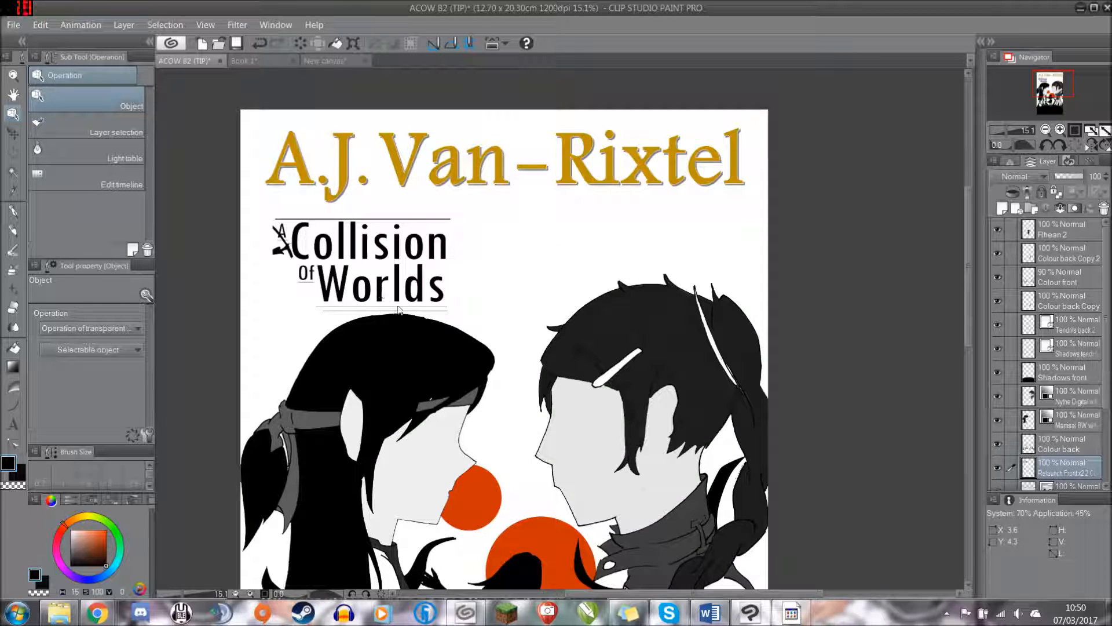
click(12, 136)
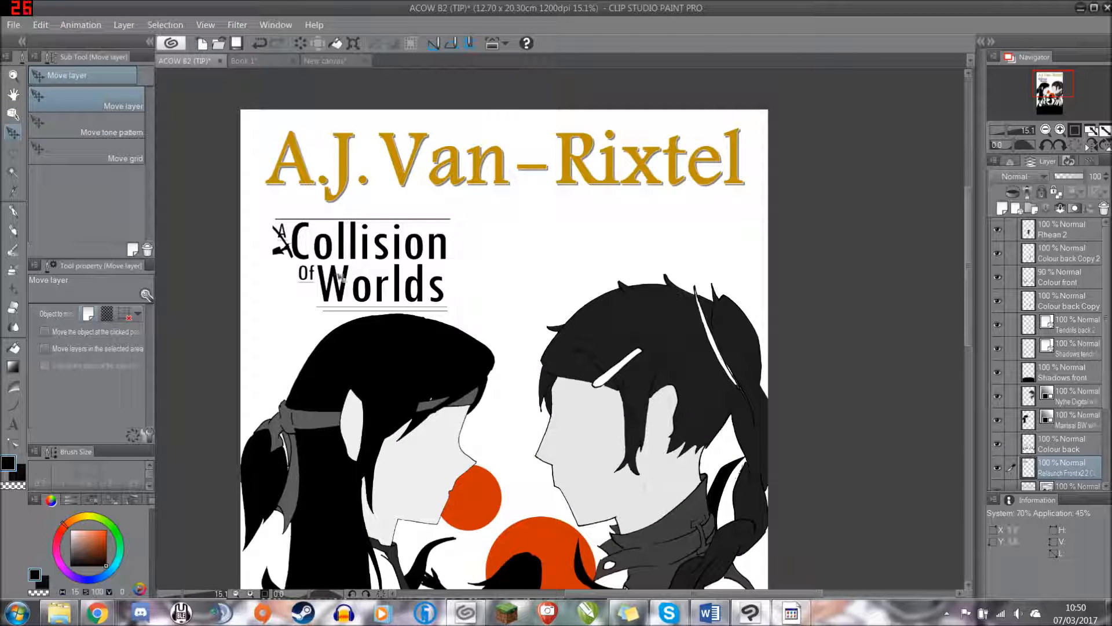
drag(362, 291, 353, 287)
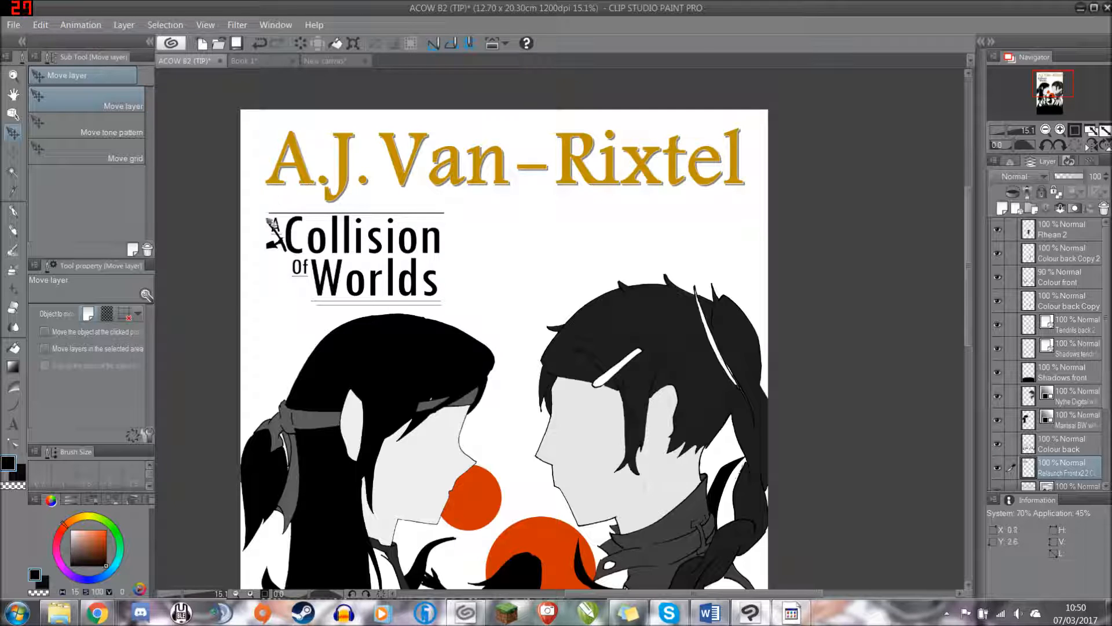
scroll(476, 270, down, 4)
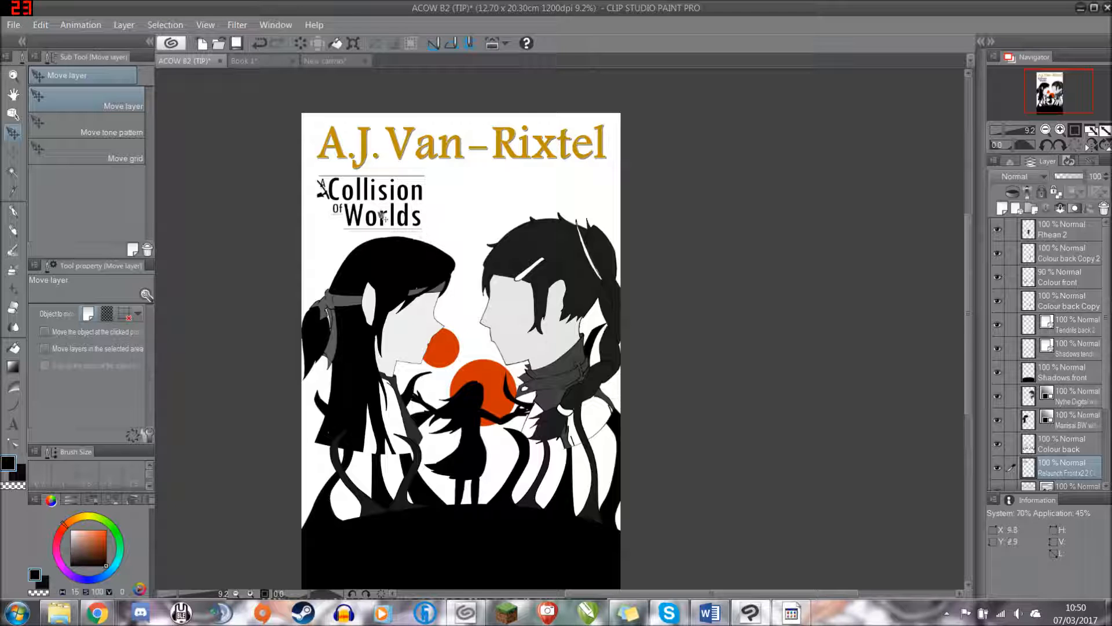
scroll(372, 203, up, 1)
drag(411, 193, 429, 195)
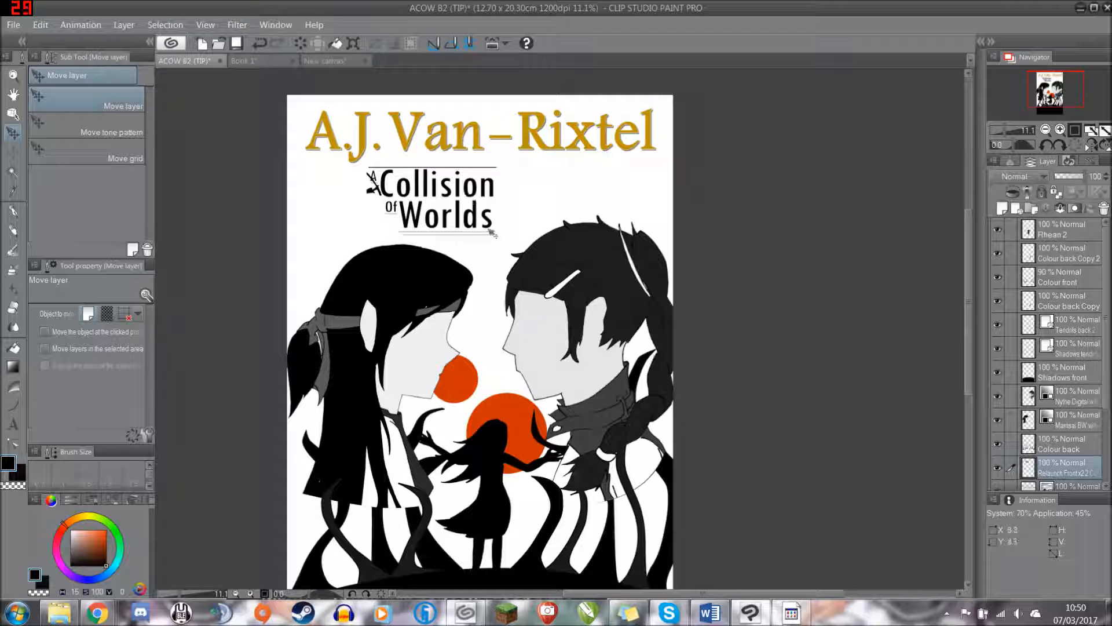
- Add the white text "The" on the black ground at the foot of the cover
drag(967, 304, 975, 360)
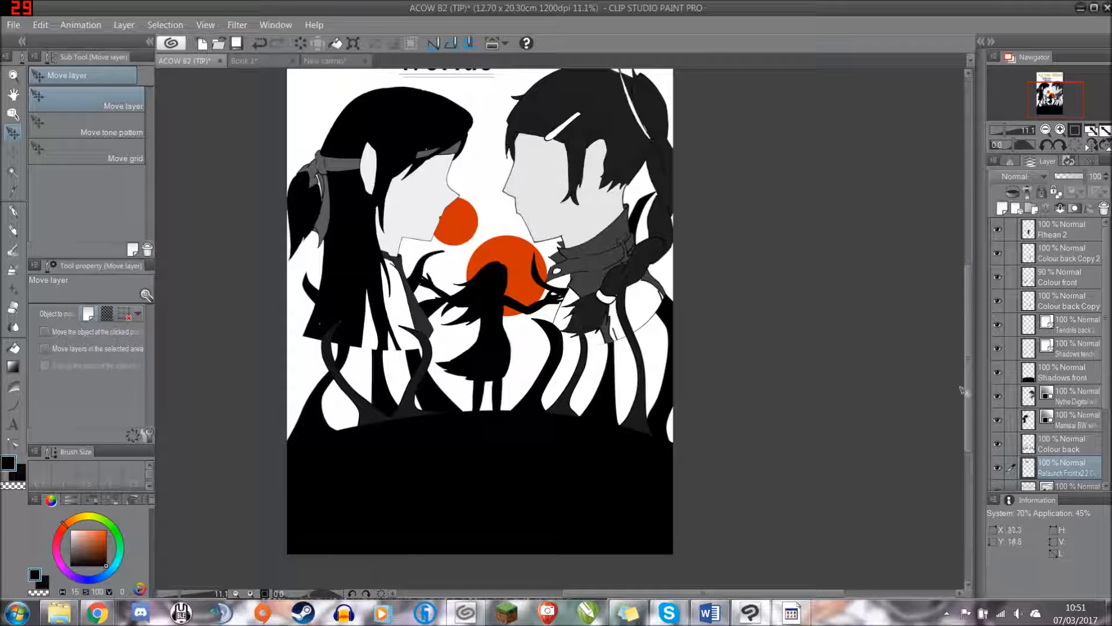
mouse_move(966, 394)
mouse_down()
mouse_move(971, 412)
mouse_move(930, 304)
mouse_move(971, 414)
mouse_move(971, 384)
mouse_move(970, 398)
mouse_up()
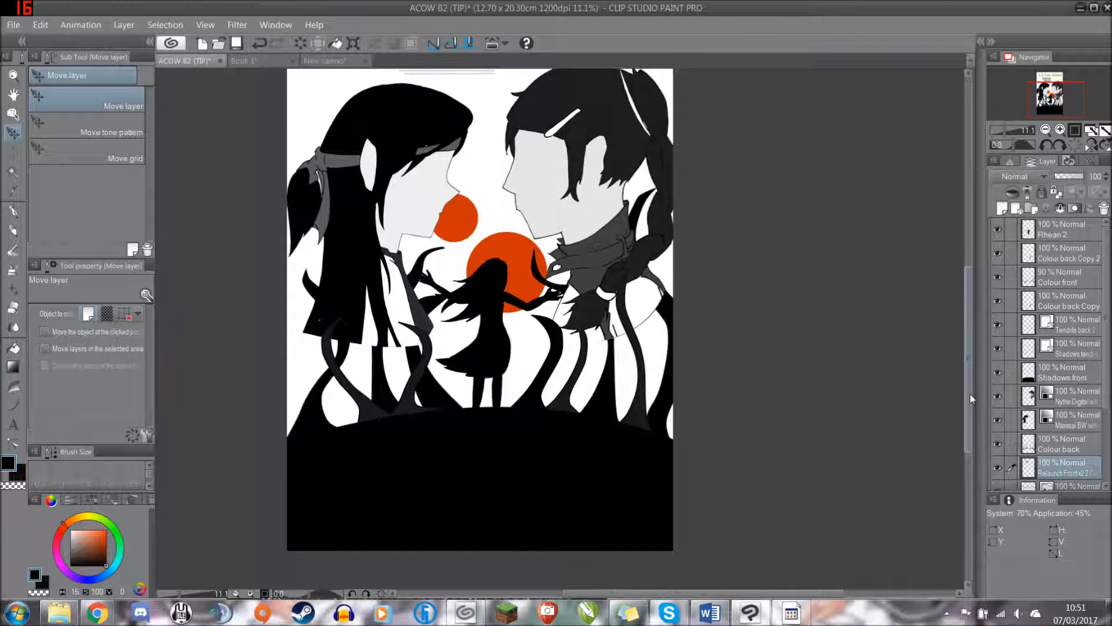
click(14, 427)
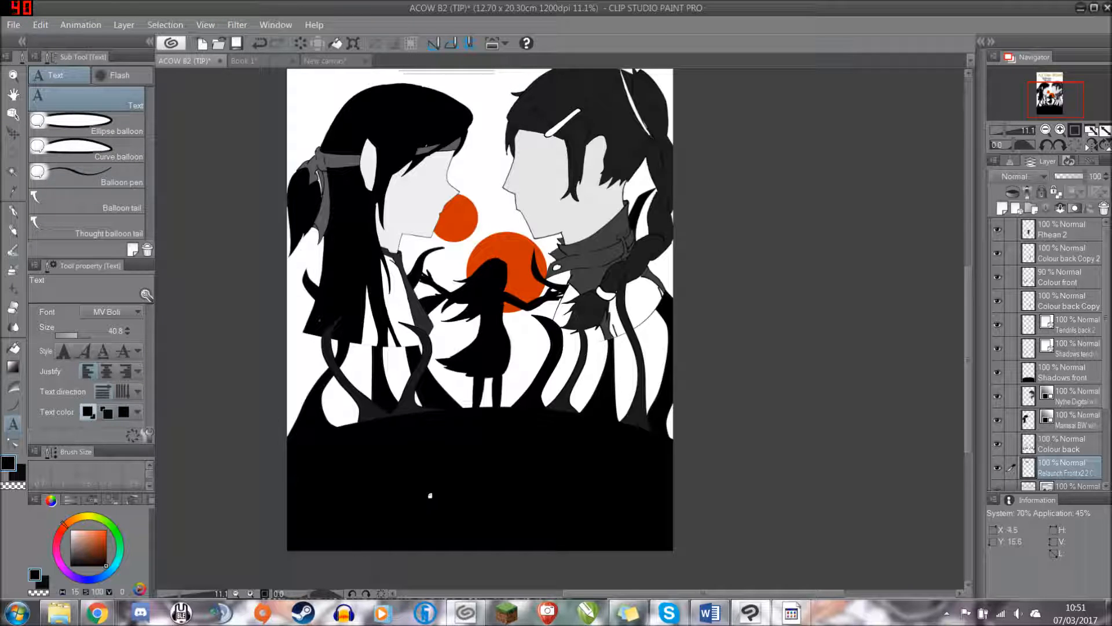
click(393, 525)
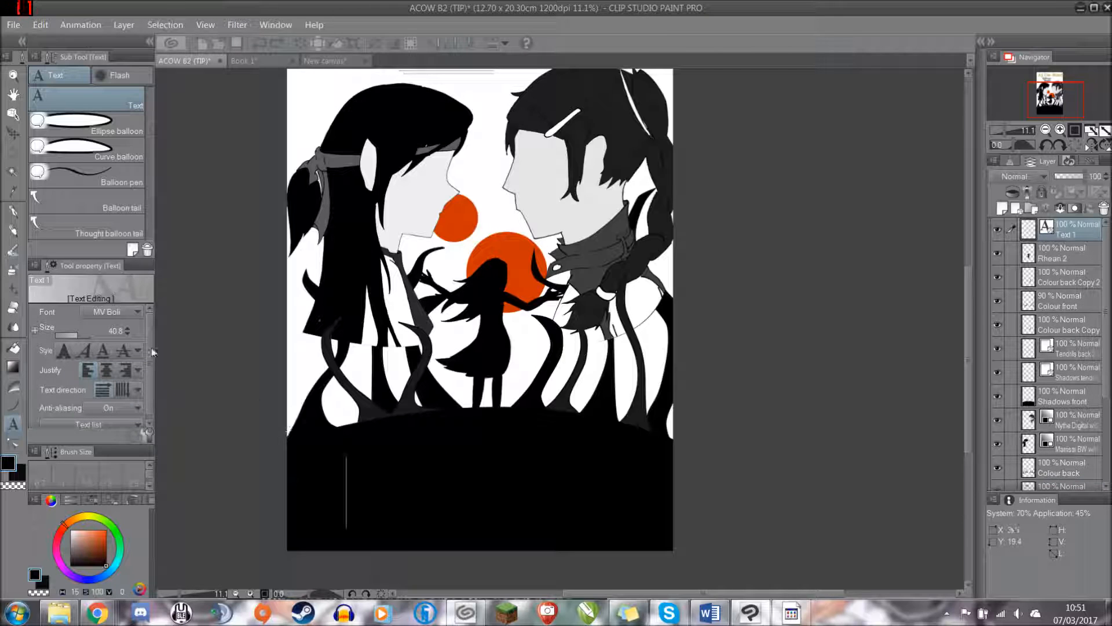
click(72, 534)
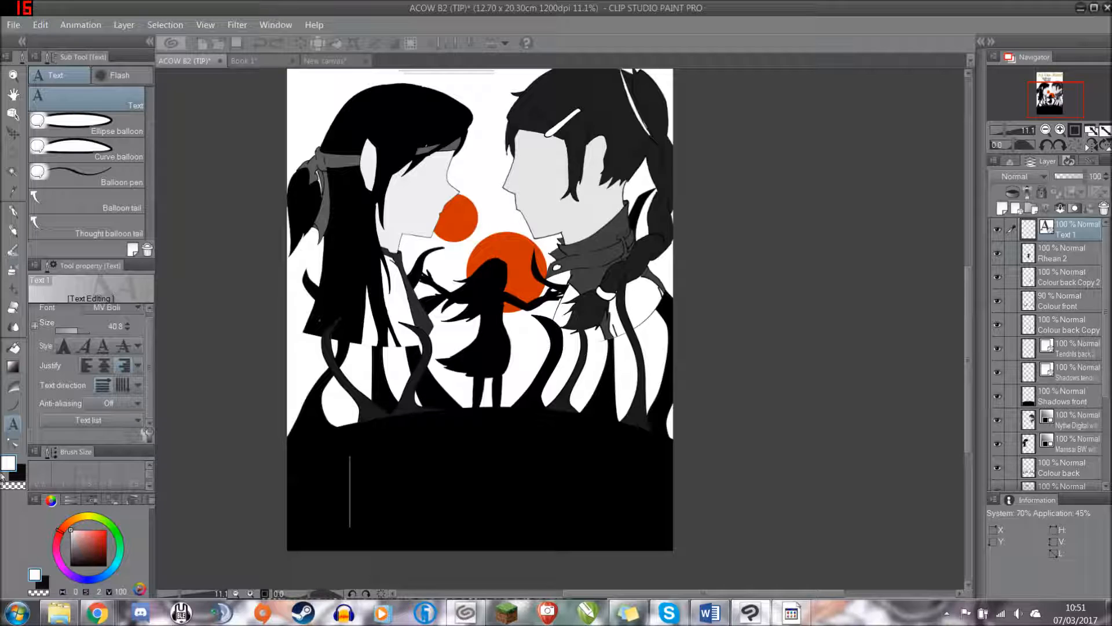
text(The)
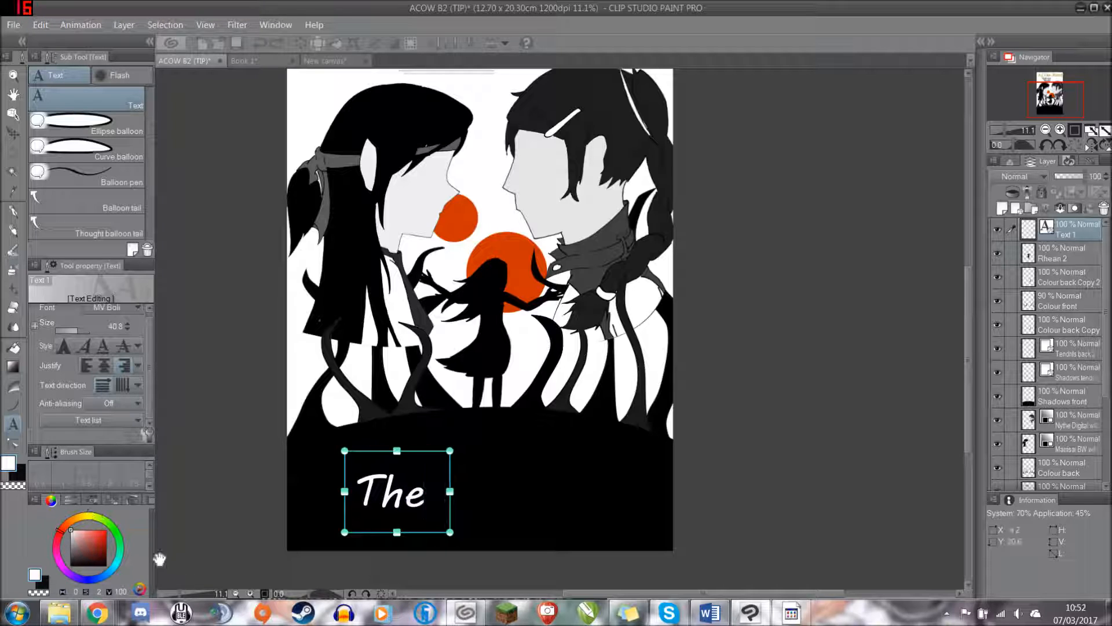
- Change the font of the word "The" to Narkisim
drag(422, 498, 281, 486)
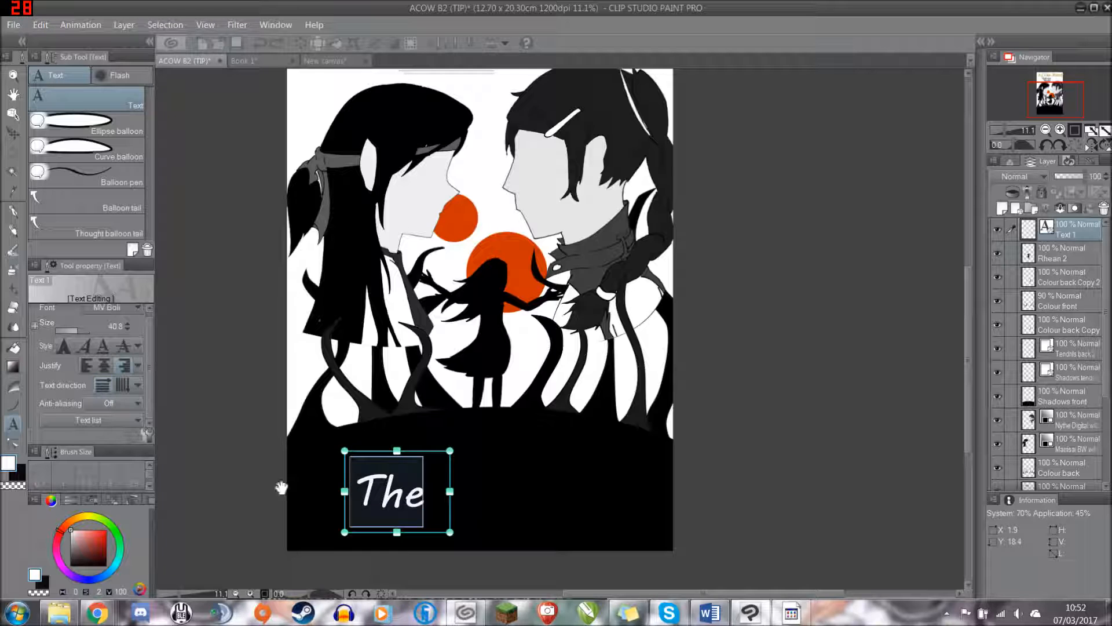
click(137, 308)
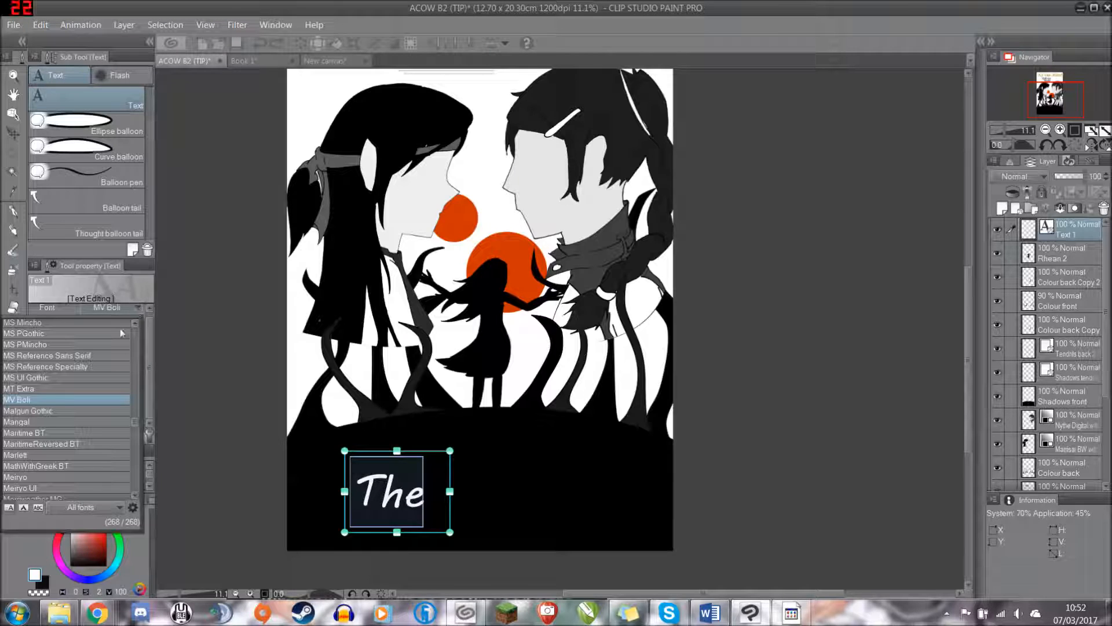
scroll(54, 443, down, 4)
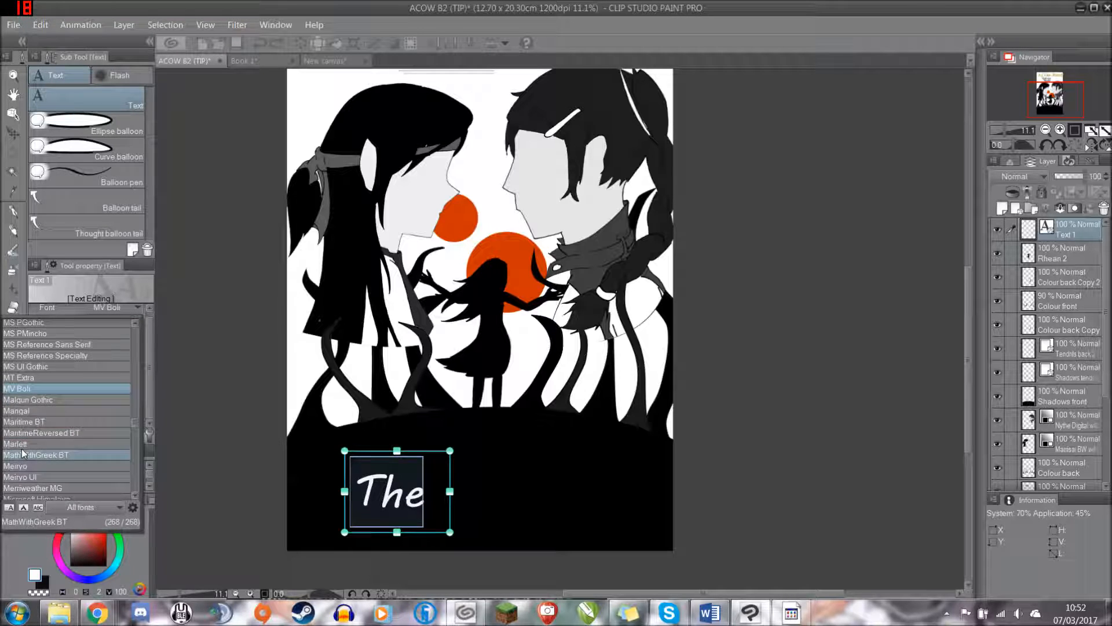
scroll(22, 448, down, 6)
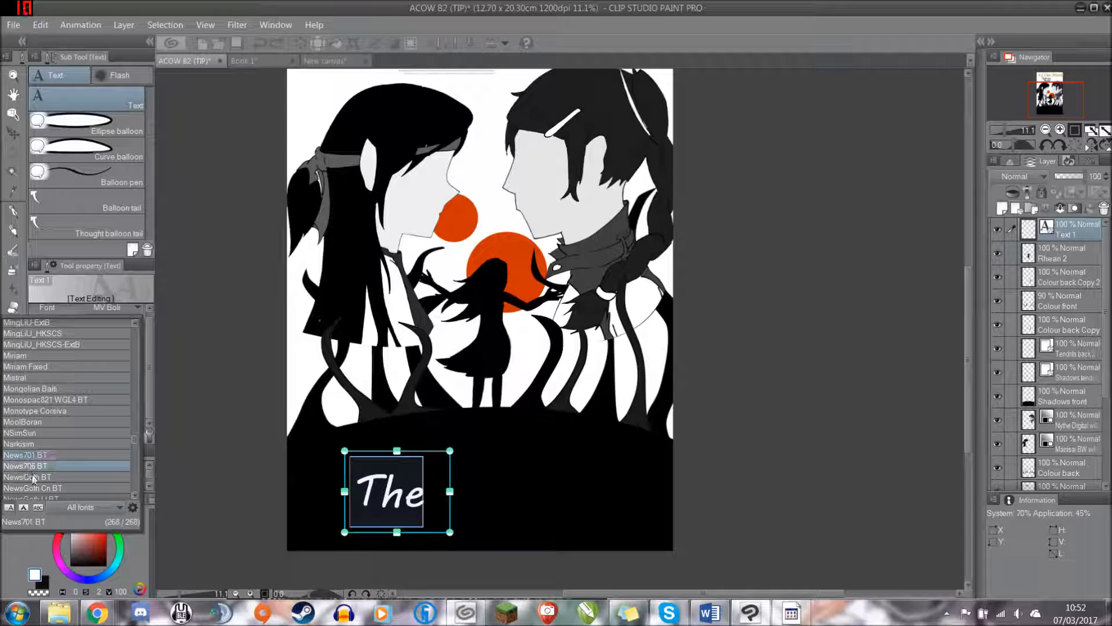
click(22, 444)
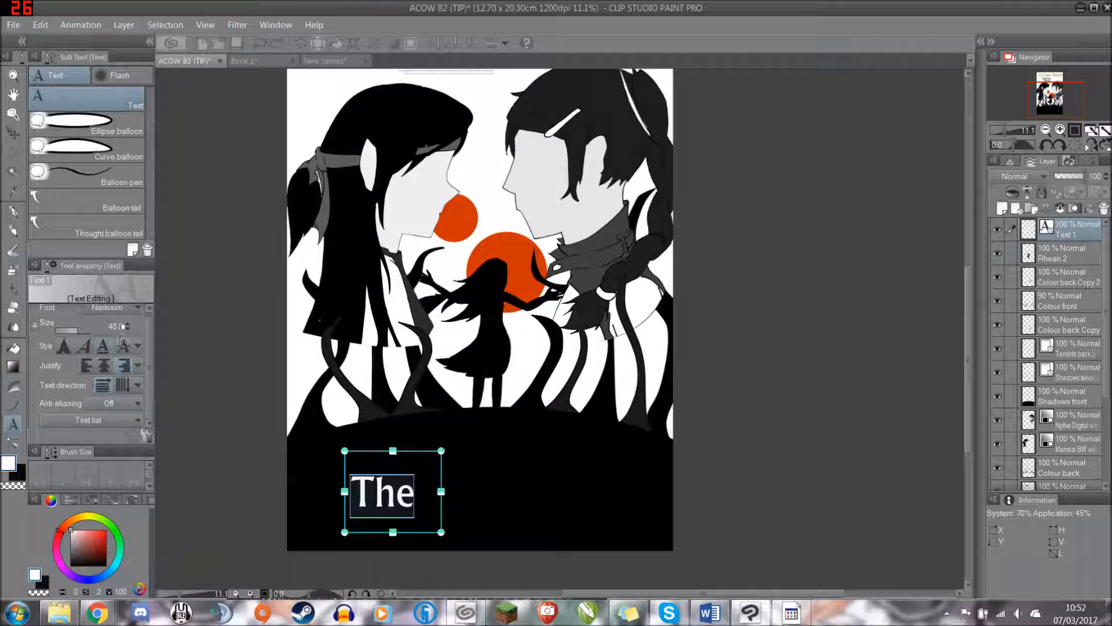
click(409, 504)
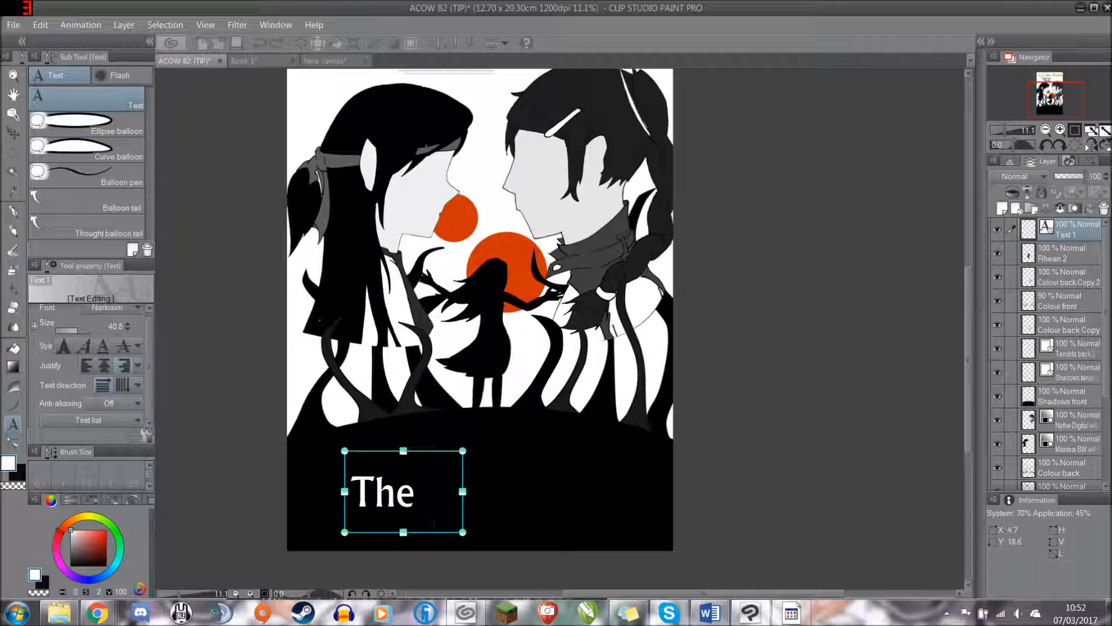
- Move the "The" text higher on the black ground and add an empty second line beneath it
scroll(437, 534, down, 1)
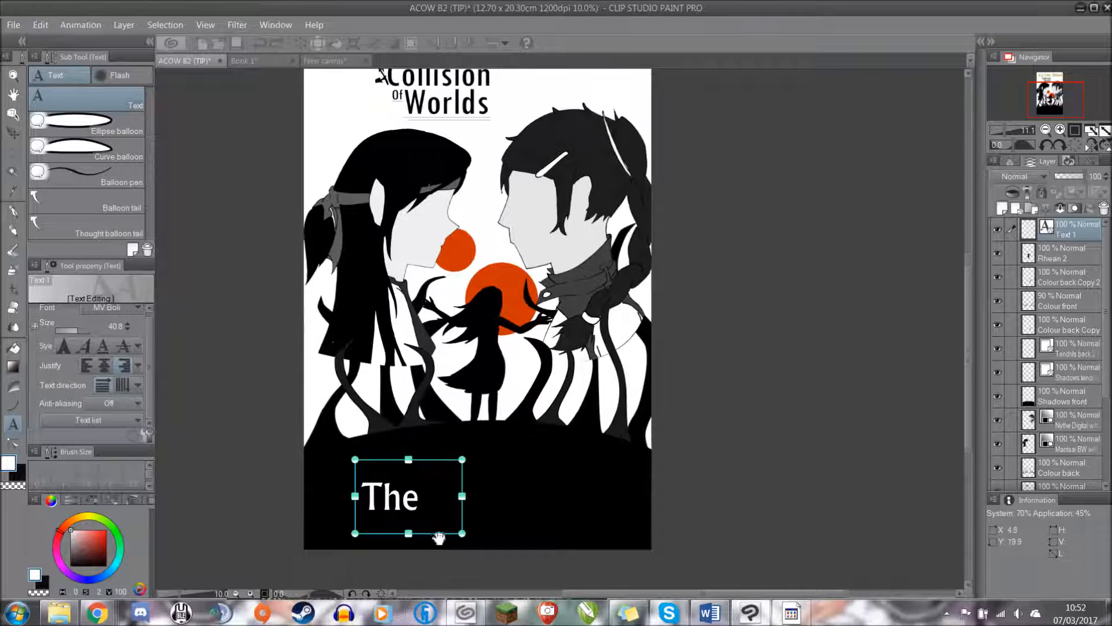
drag(456, 524, 438, 499)
key(Return)
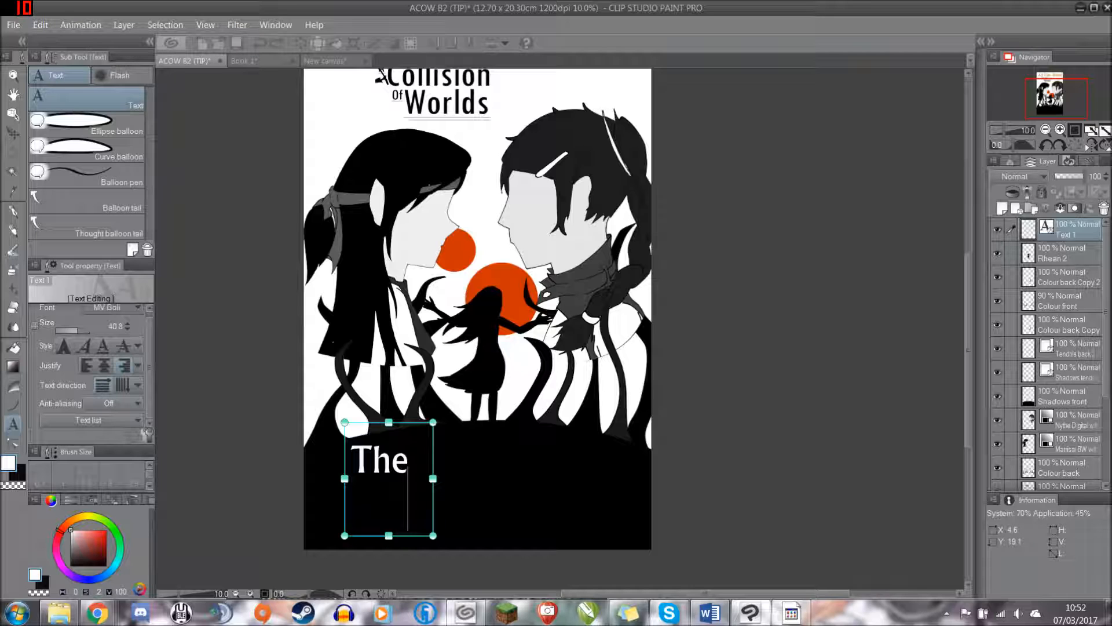
text(Im)
key(BackSpace)
key(BackSpace)
- Extend the first text line to read "The Immortal", keeping the Narkisim font
click(376, 462)
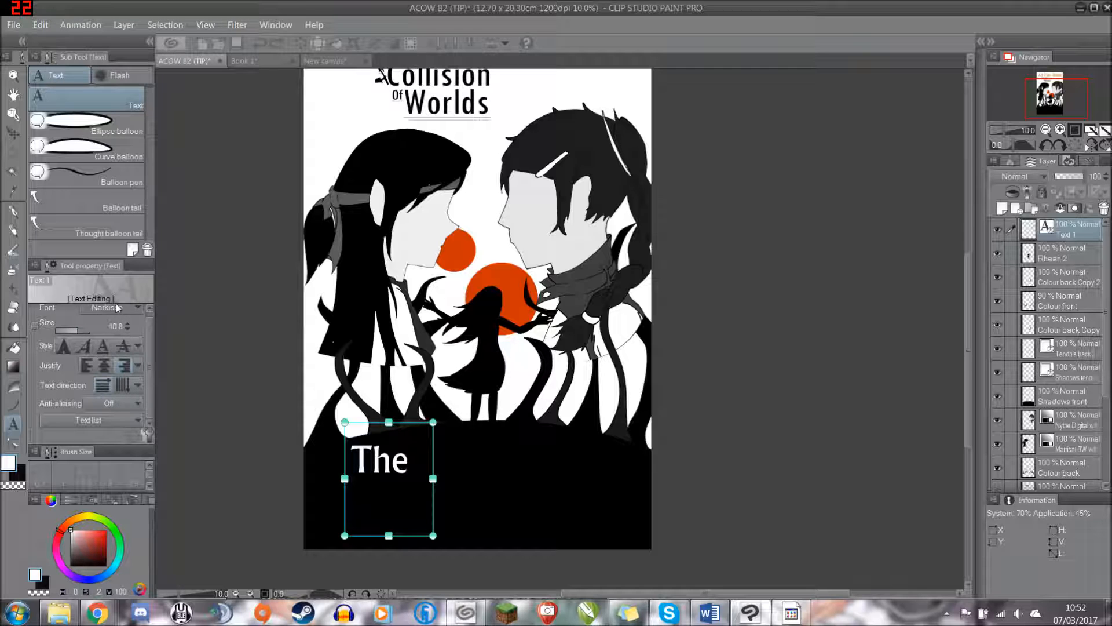
click(138, 308)
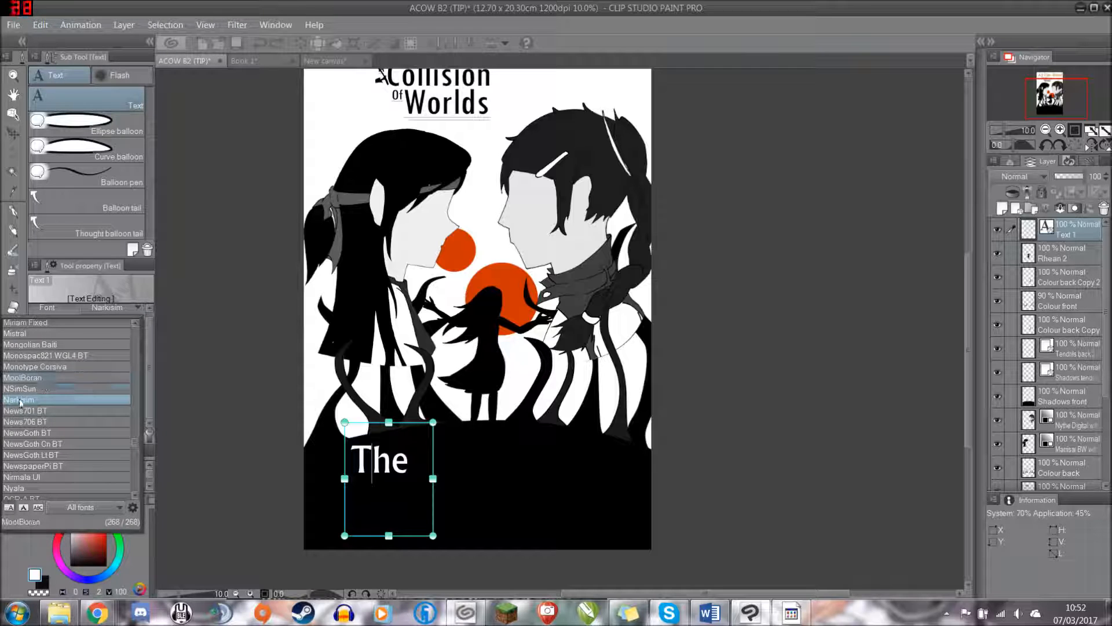
text(I)
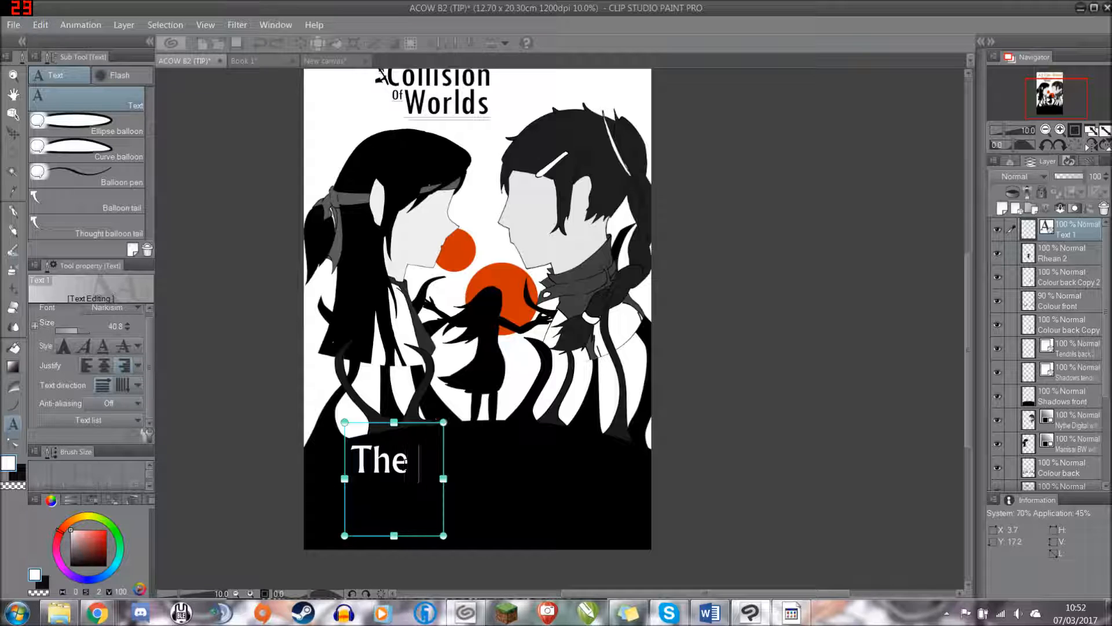
text(mmortal)
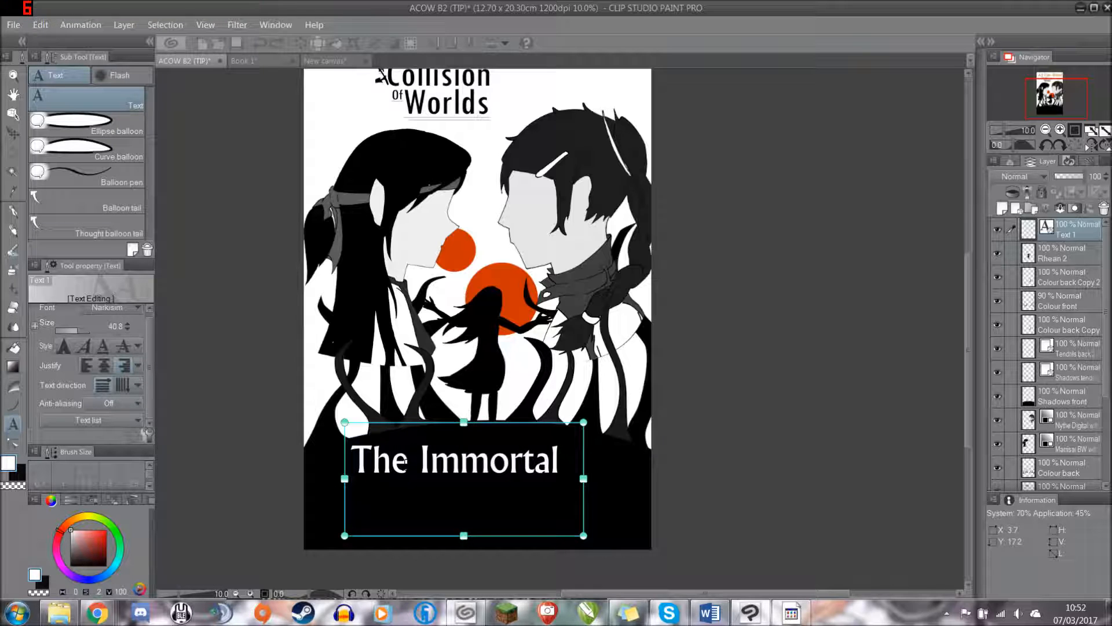
- Add "Princesses" as the second title line and move the text block down and left on the black ground
key(Return)
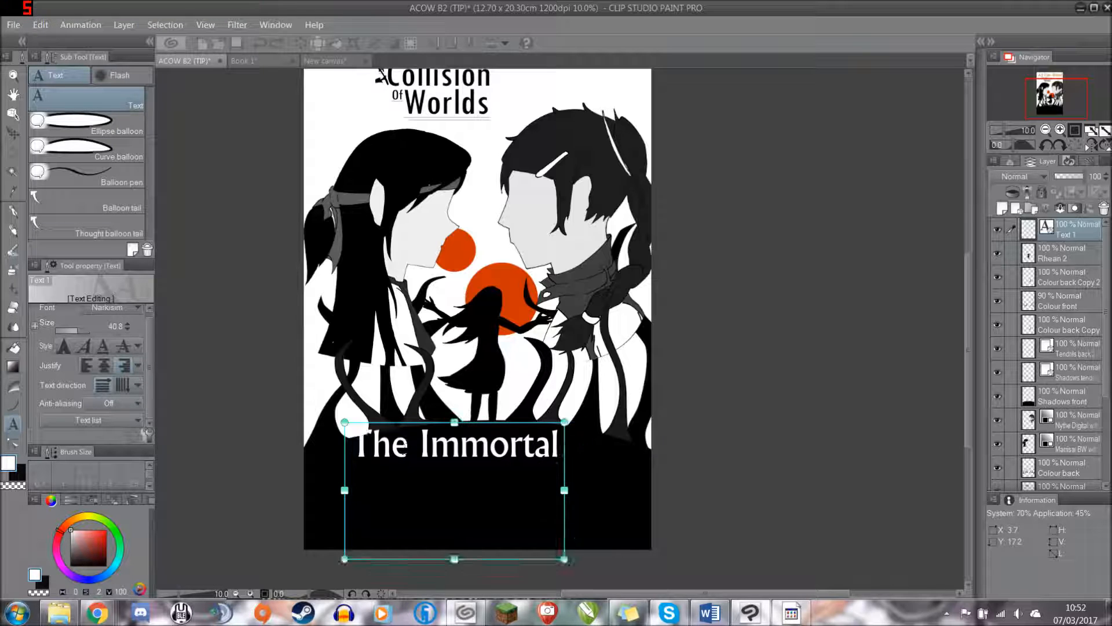
text(Princes)
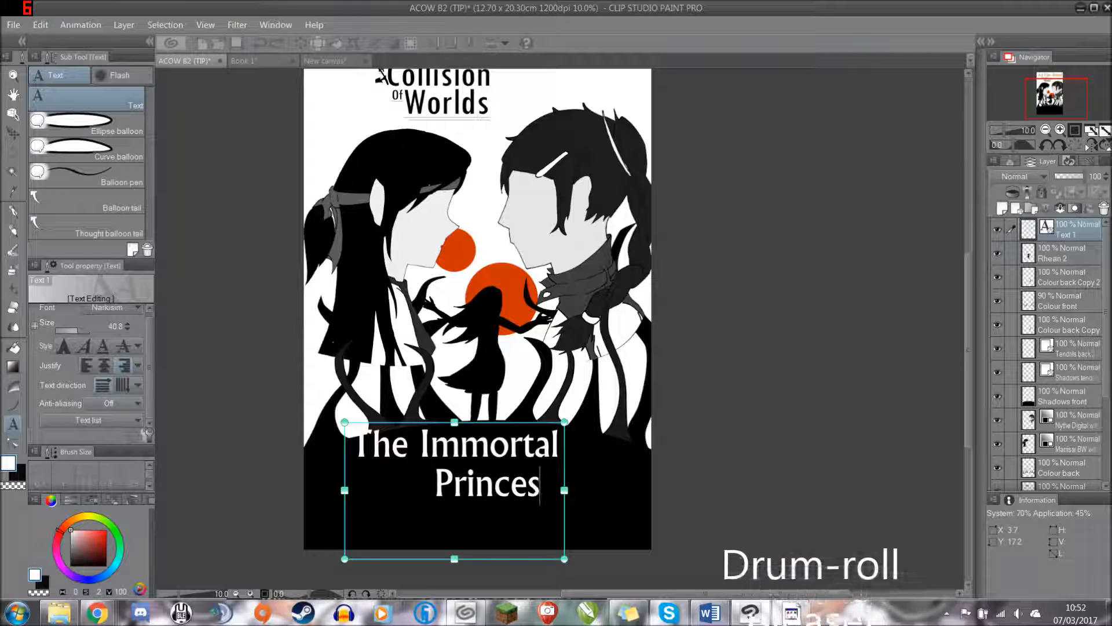
text(ses)
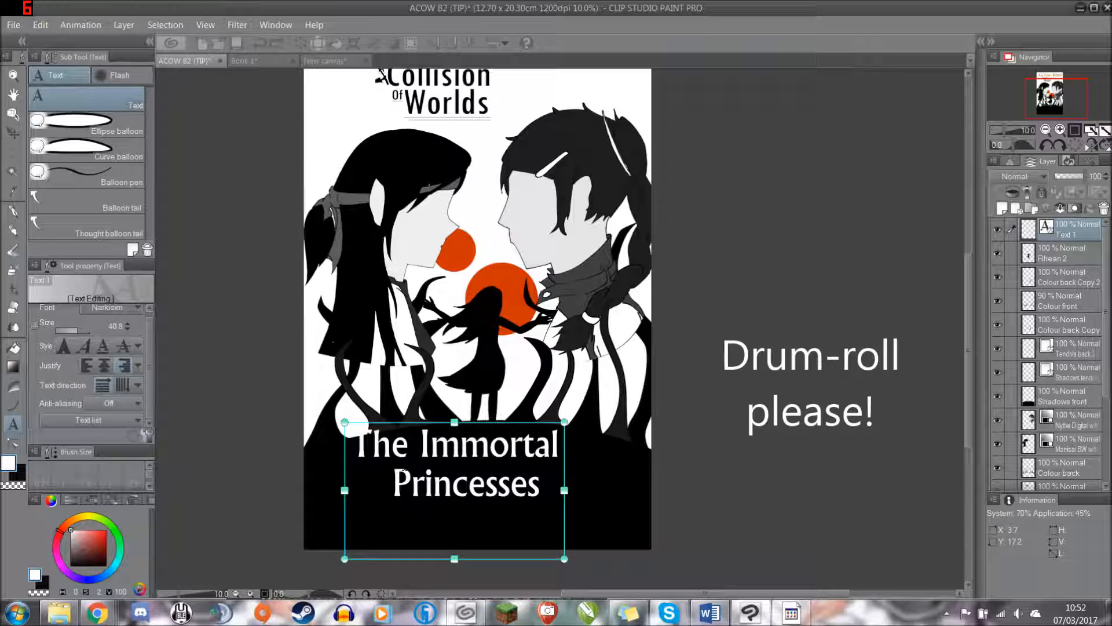
drag(498, 563, 471, 582)
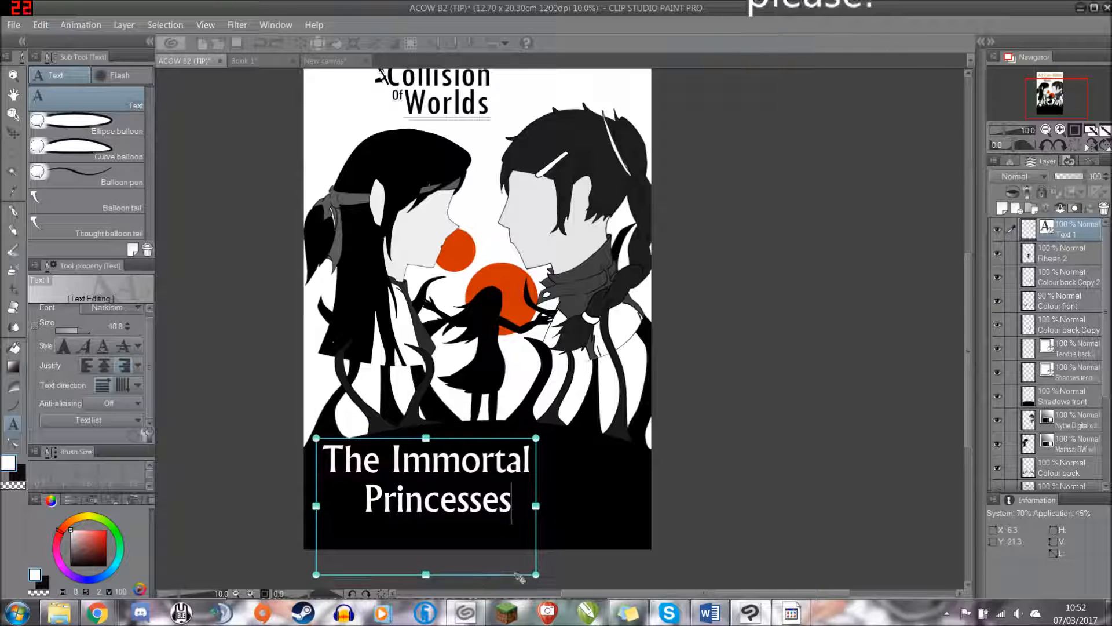
- Enlarge the word "Princesses" in the title text to size 95.9
double_click(484, 503)
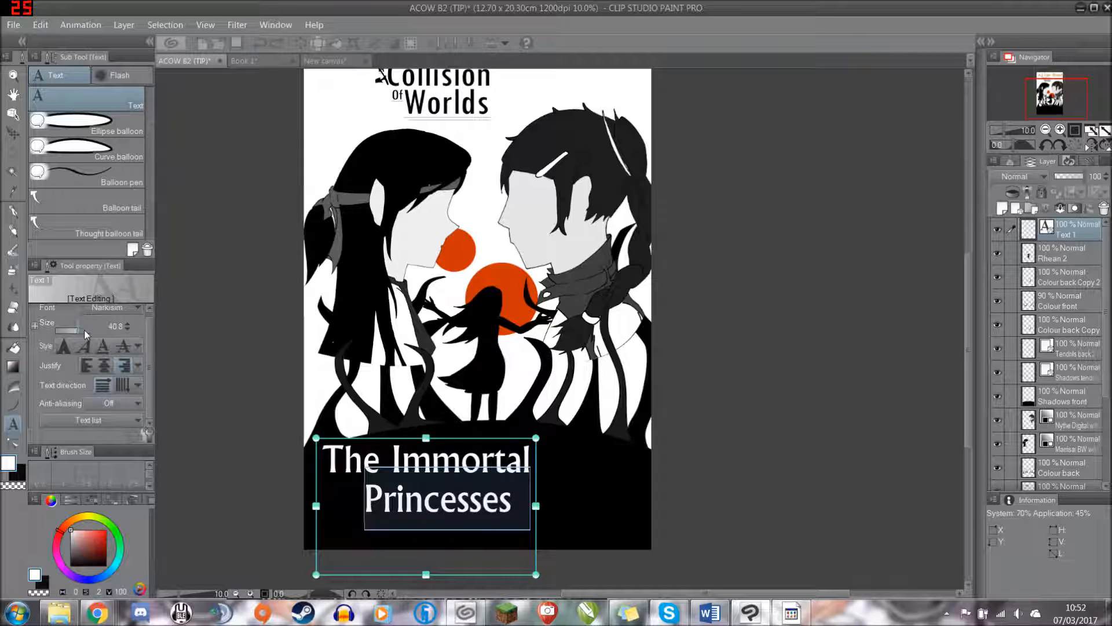
click(83, 330)
scroll(646, 501, down, 2)
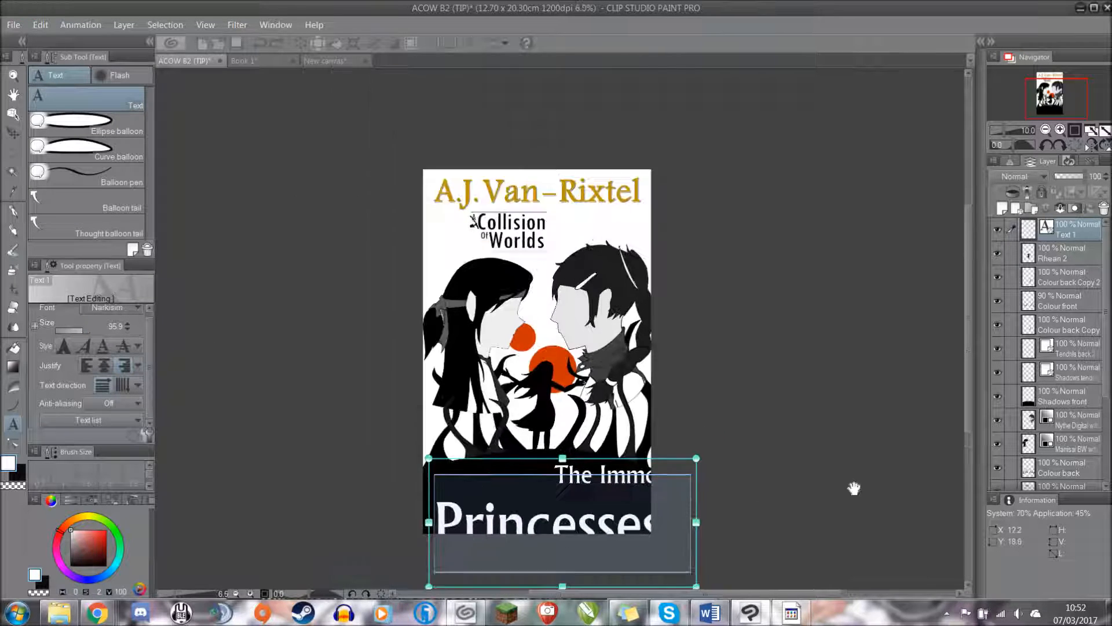
drag(965, 423, 968, 452)
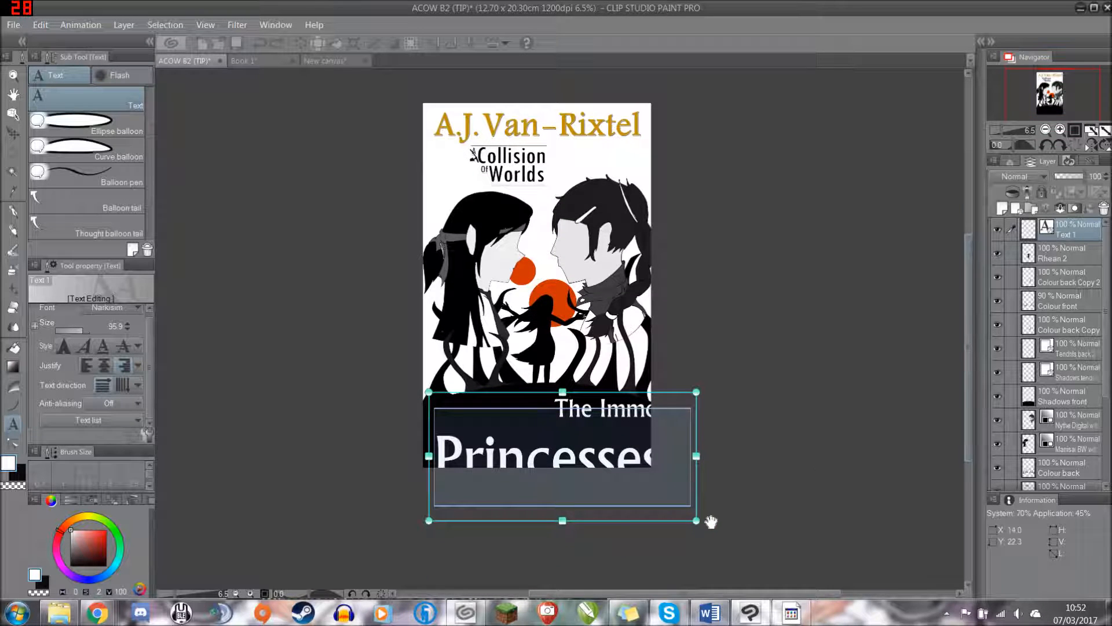
- Scale the title text block down to fit the cover width and delete "The Immortal" from it, leaving "Princesses"
drag(699, 523, 648, 498)
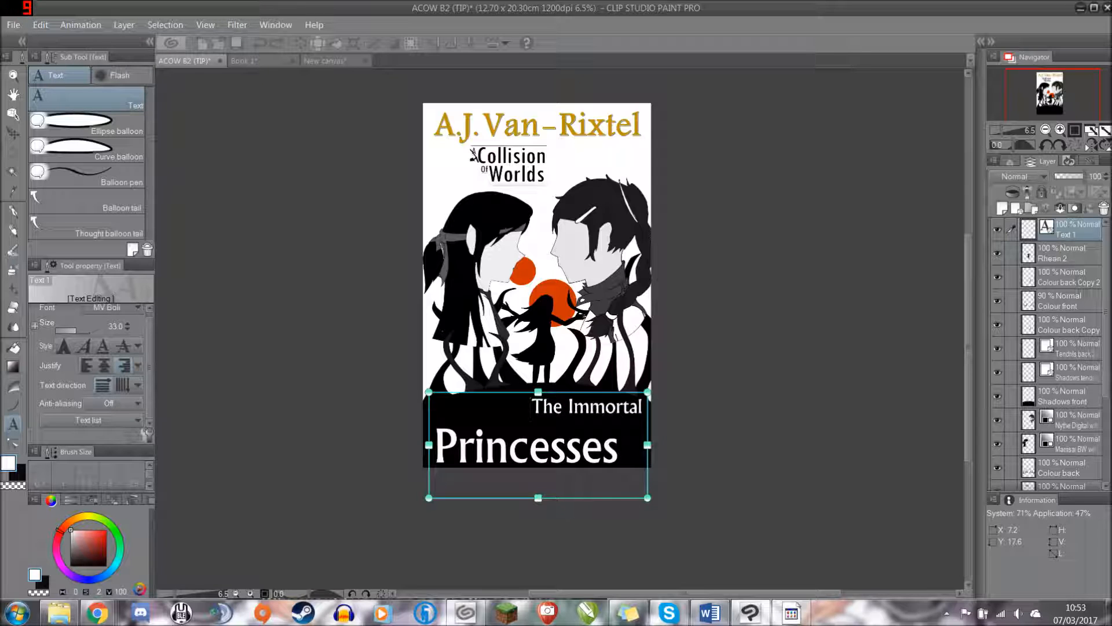
drag(643, 413, 533, 415)
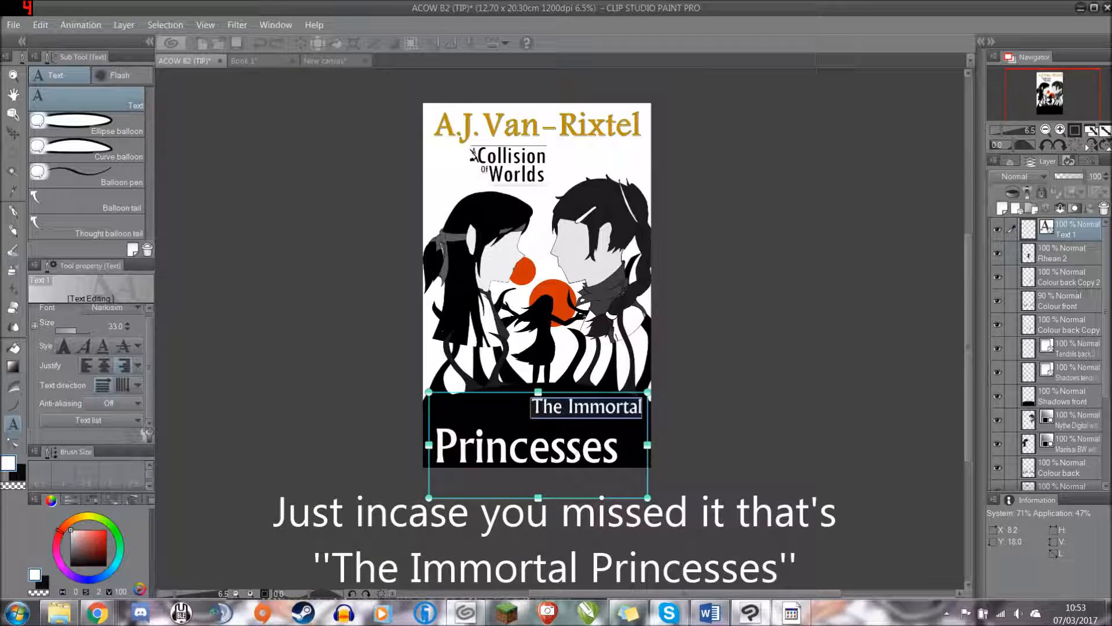
key(BackSpace)
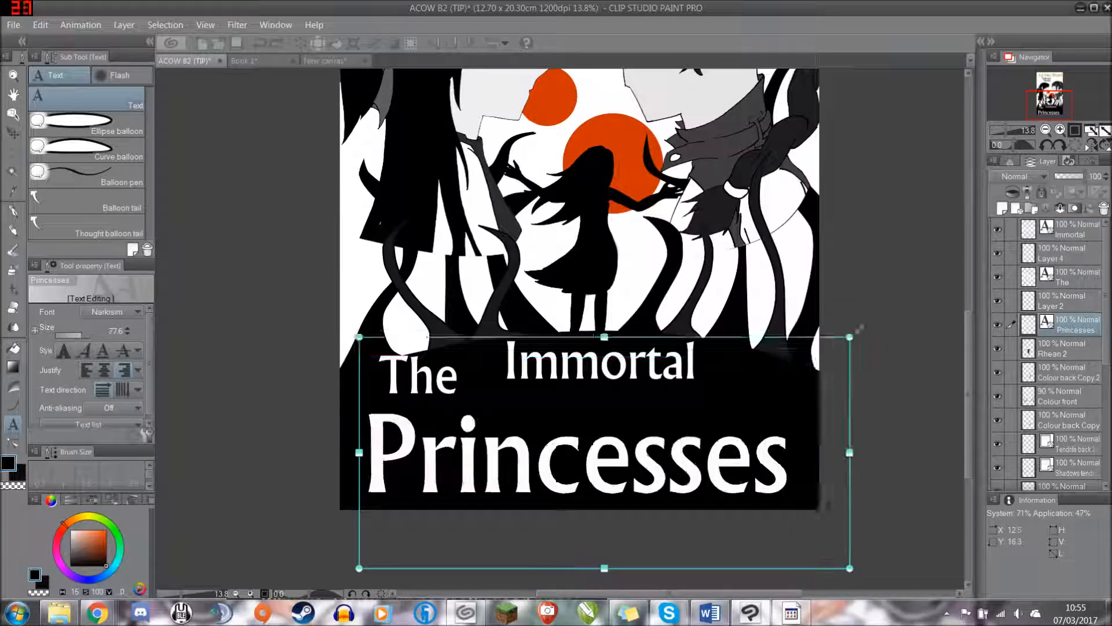
- Enlarge the "Princesses" text slightly and make the separate word "The" a little smaller
drag(860, 329, 864, 324)
click(419, 376)
drag(480, 415, 464, 421)
- Enlarge the word "Immortal" and position it just above "Princesses" on the black ground
click(601, 362)
drag(559, 407, 539, 427)
drag(680, 417, 799, 448)
drag(543, 455, 536, 454)
- Place the small word "The" directly in front of "Immortal", above the start of "Princesses"
click(406, 383)
drag(409, 436, 462, 398)
drag(423, 397, 445, 412)
scroll(360, 488, down, 3)
scroll(384, 337, up, 1)
click(1067, 259)
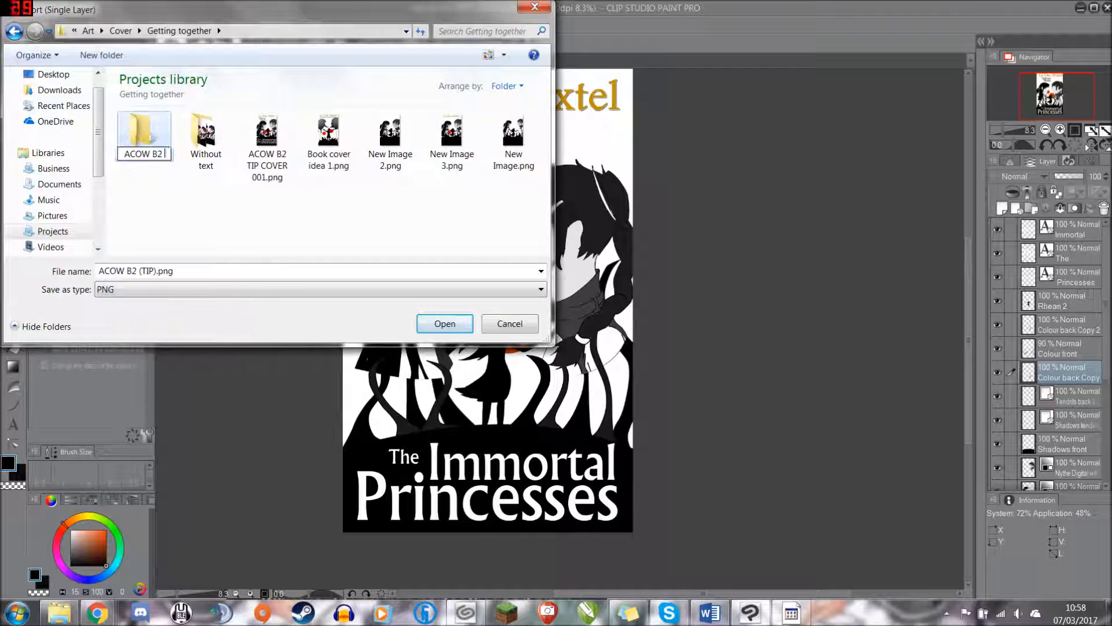
- Open the newly named ACOW B2 folder in Getting together as the destination for the PNG export
double_click(144, 136)
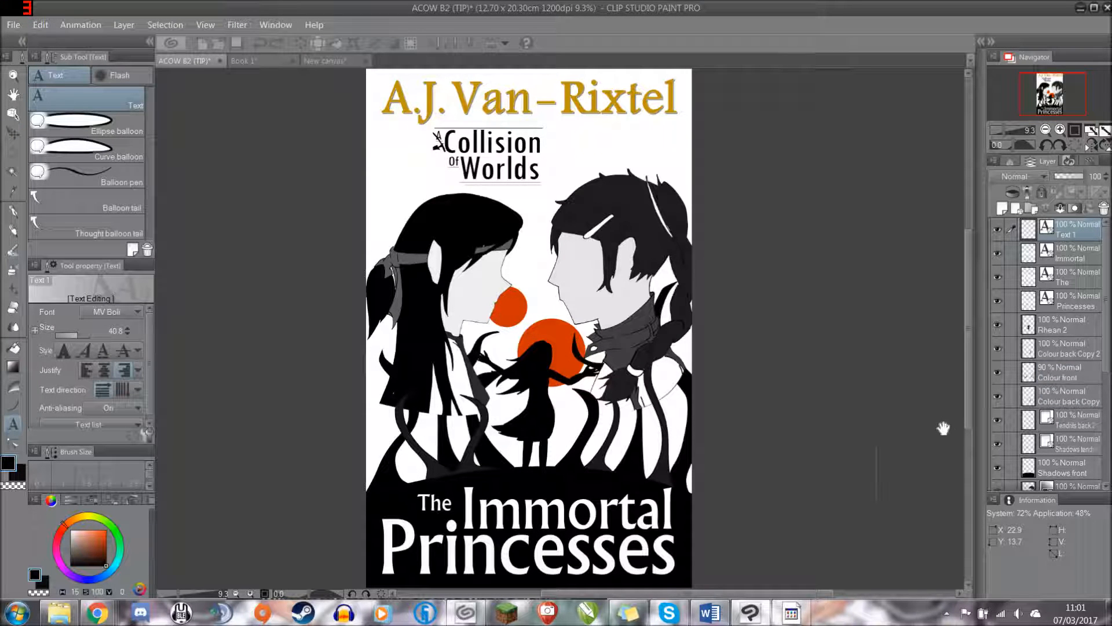
key(Escape)
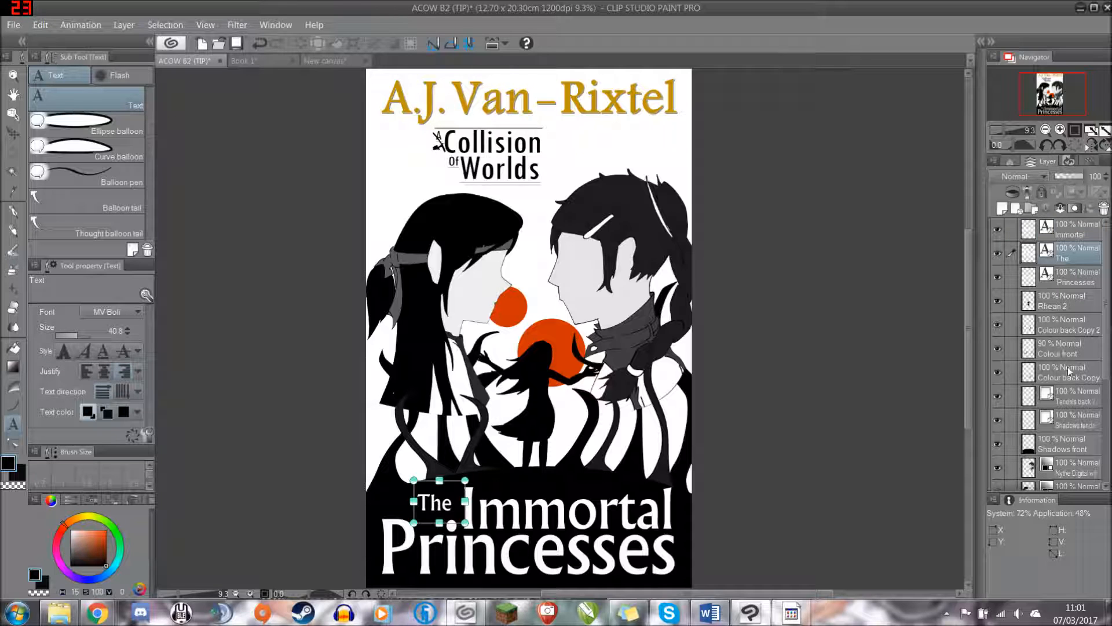
click(1061, 378)
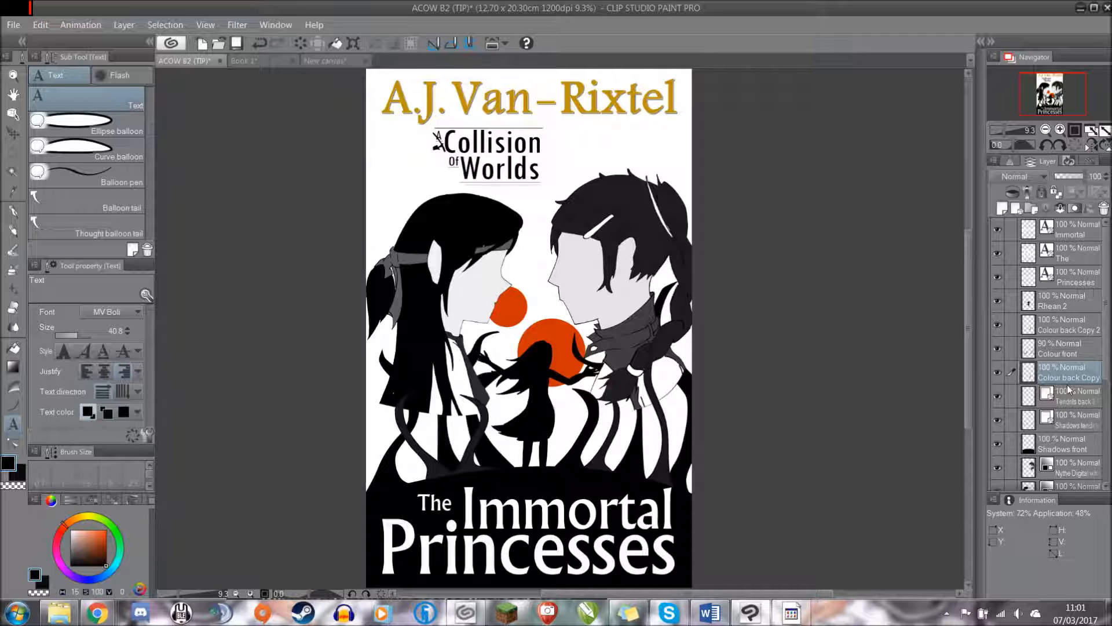
click(559, 508)
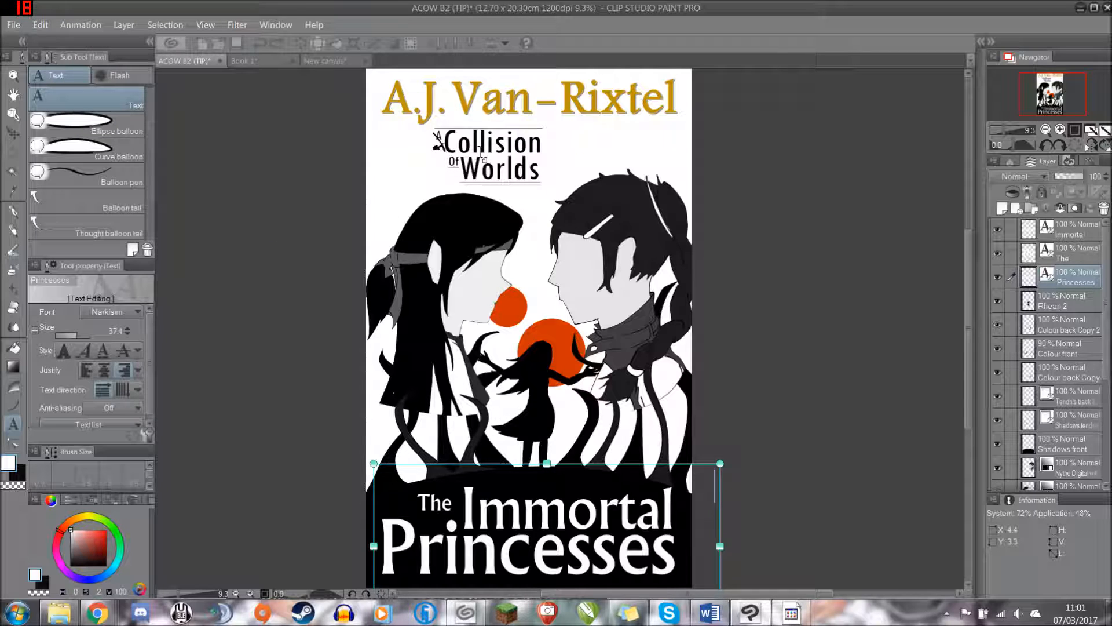
key(Escape)
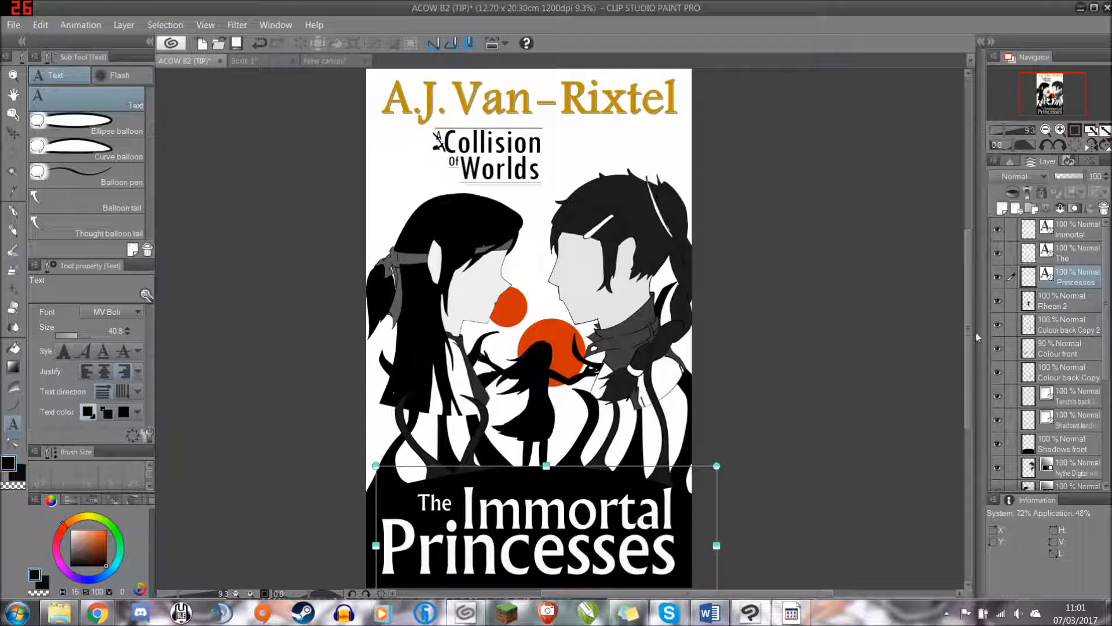
- Compare the two-profile cover with the Book 1 cover and return to the ACOW B2 (TIP) document
scroll(972, 352, down, 1)
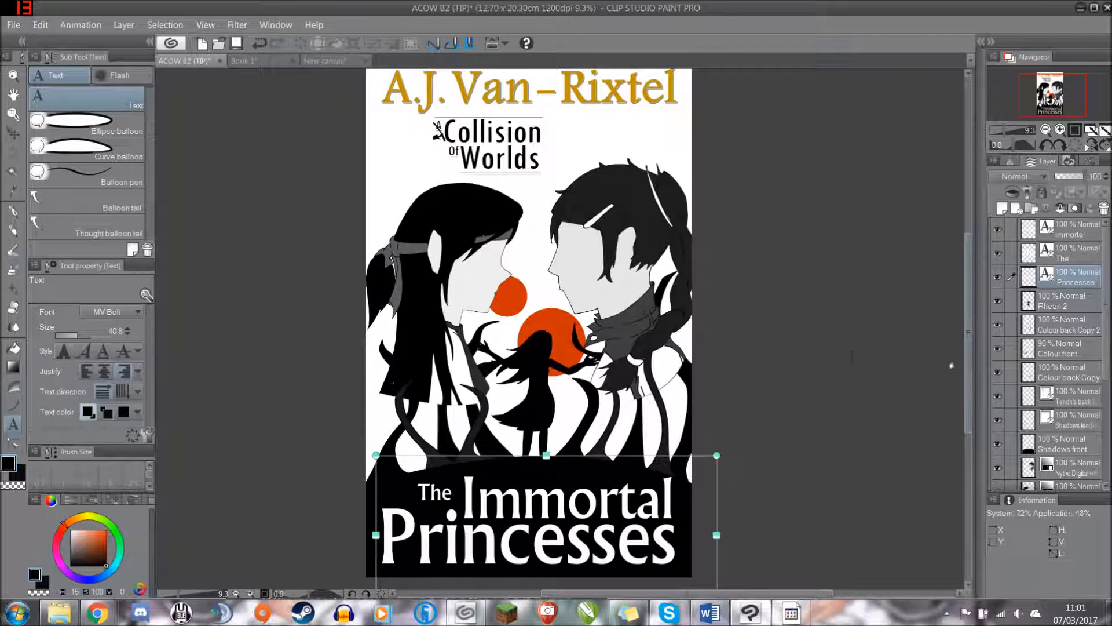
click(251, 64)
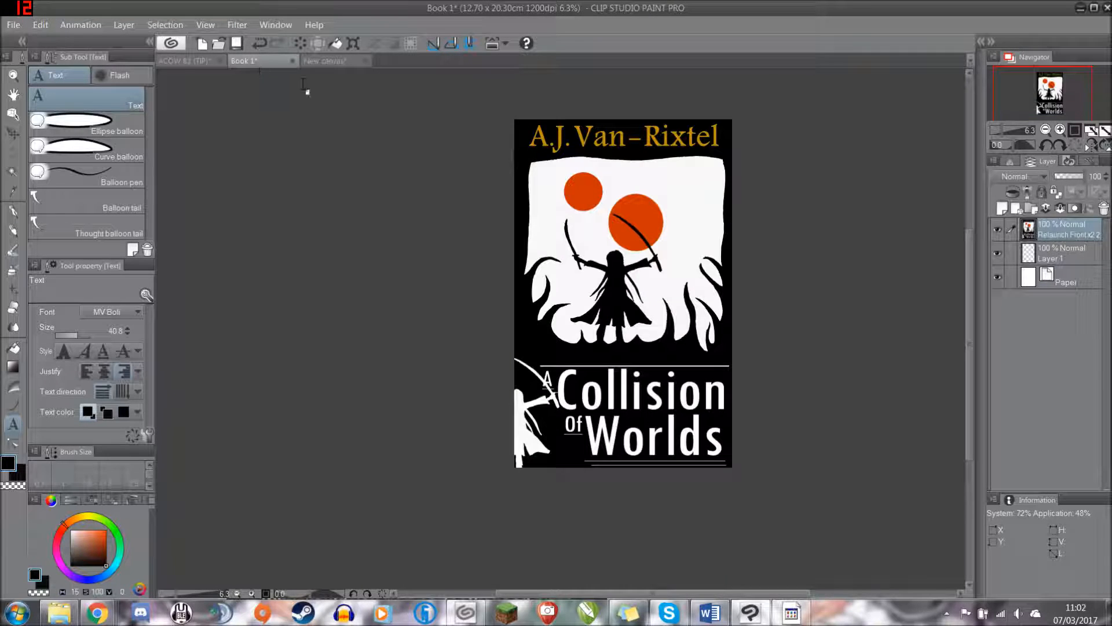
scroll(735, 227, up, 2)
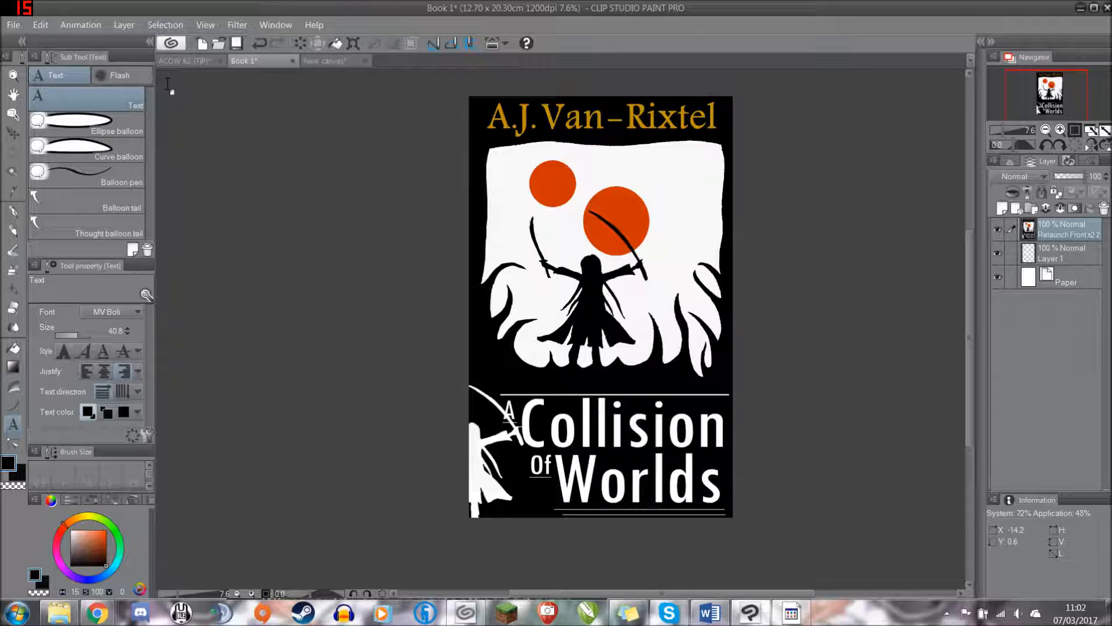
click(186, 64)
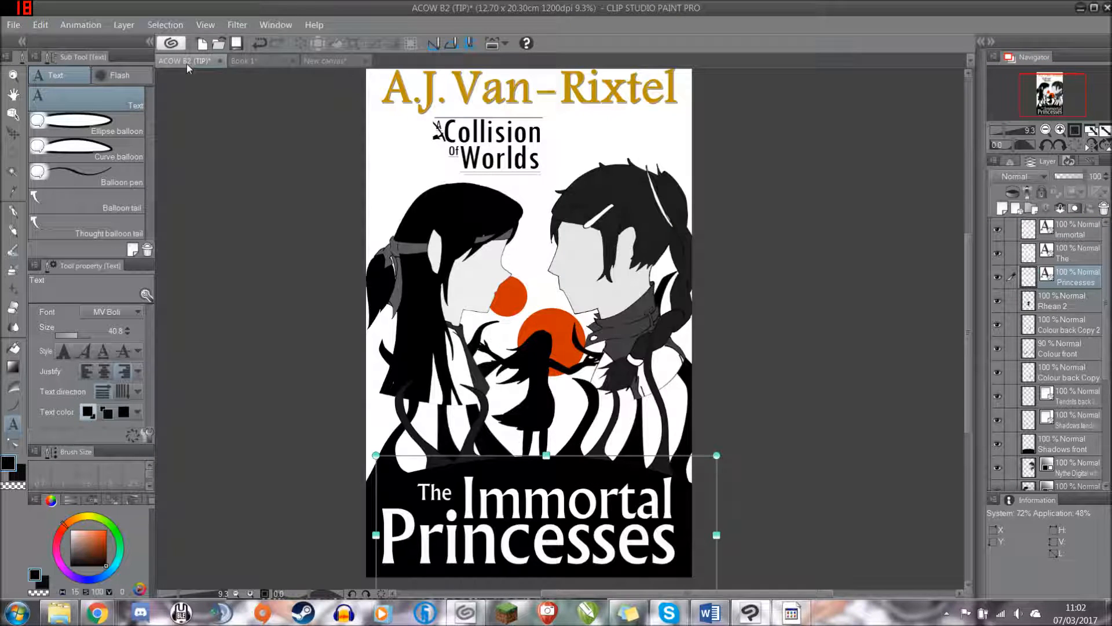